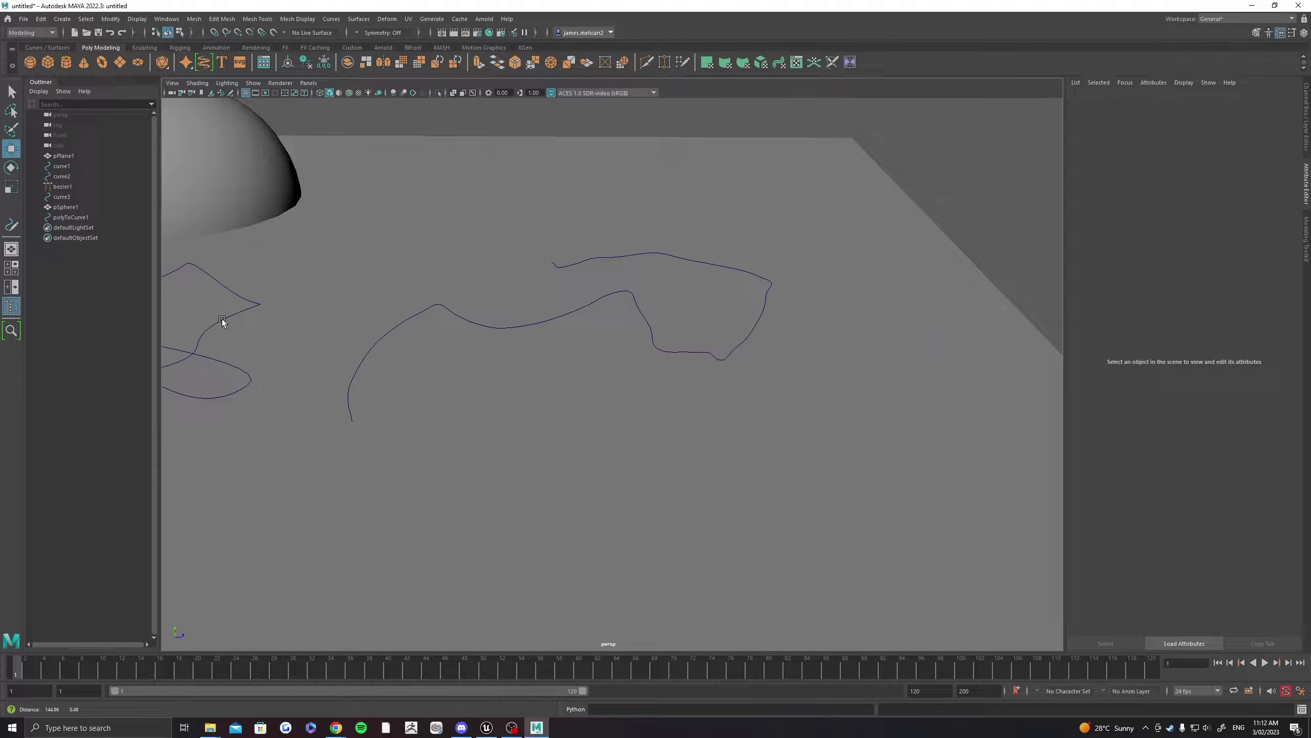
# Keep the Curve Tools list open as a floating window over the viewport
pyautogui.scroll(-6, 379, 320)
pyautogui.keyDown('alt'); pyautogui.moveTo(379, 320); pyautogui.dragTo(621, 316, button='middle'); pyautogui.keyUp('alt')
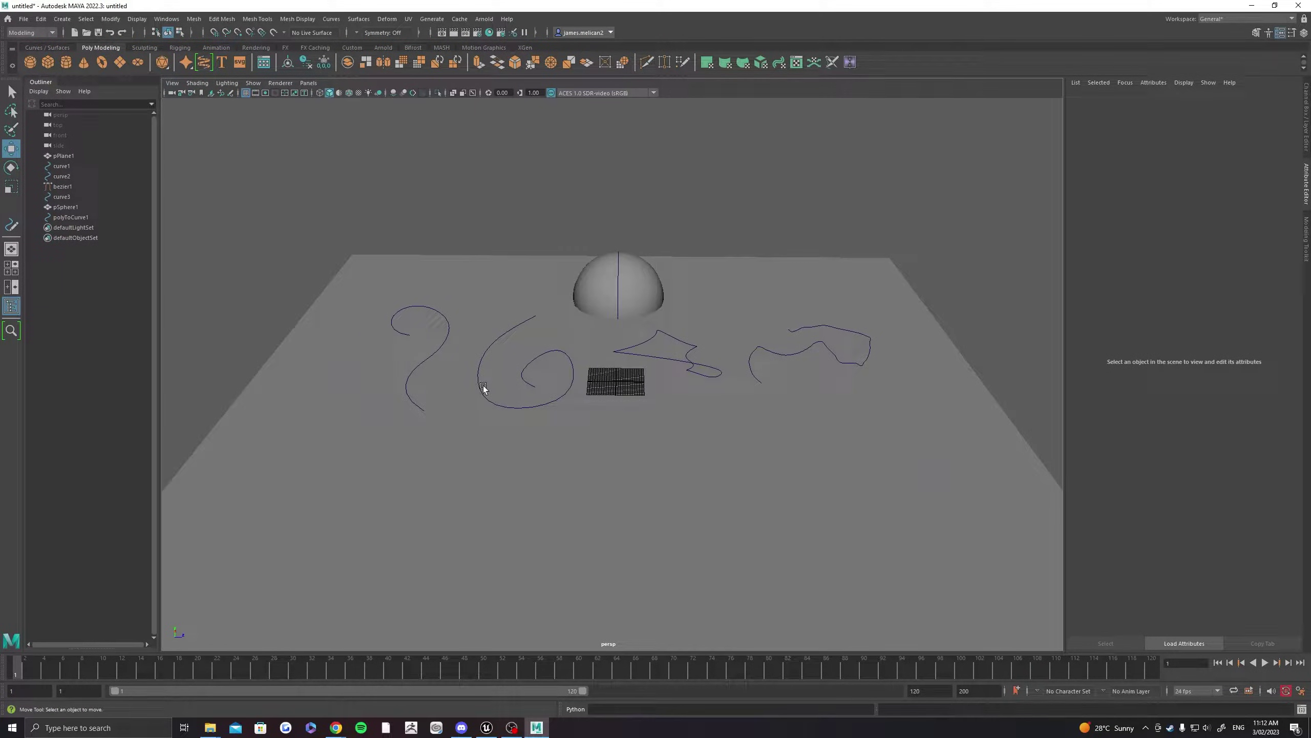
pyautogui.scroll(4, 596, 315)
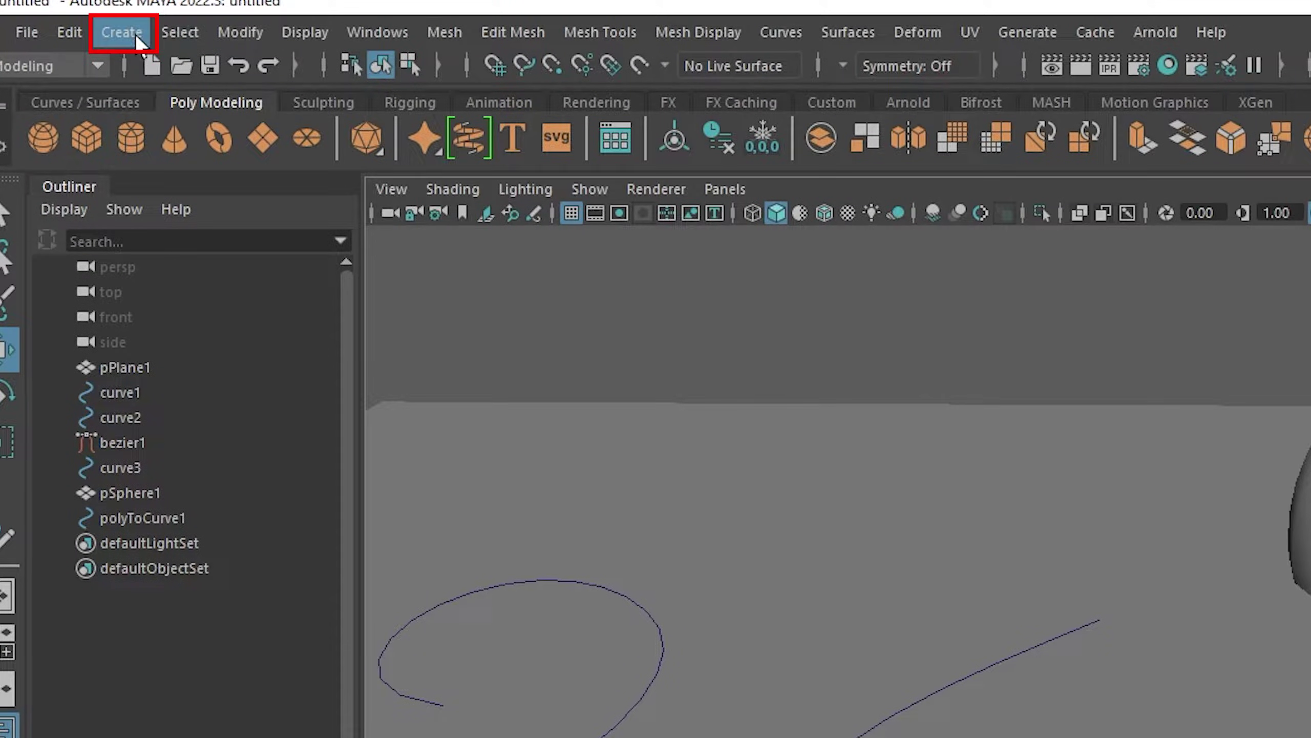
pyautogui.click(137, 37)
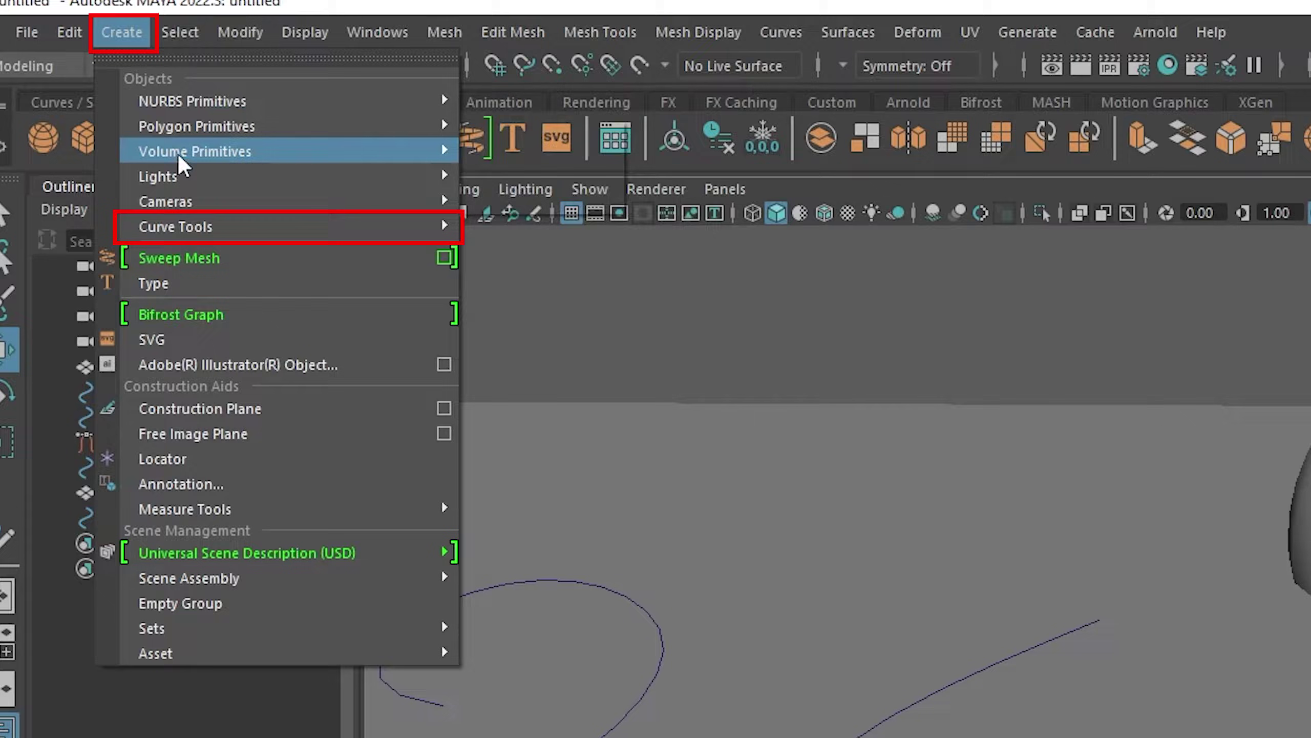
pyautogui.moveTo(256, 230)
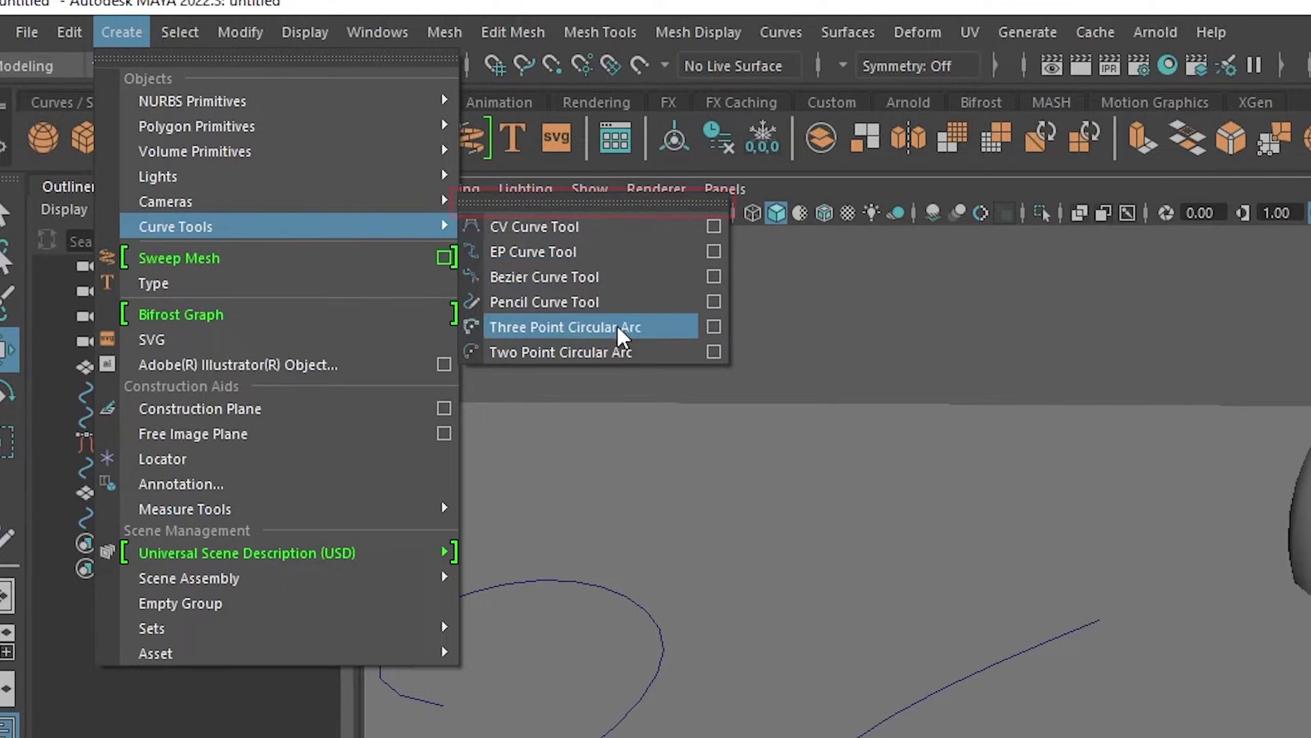
pyautogui.click(625, 202)
pyautogui.moveTo(240, 118); pyautogui.dragTo(234, 122)
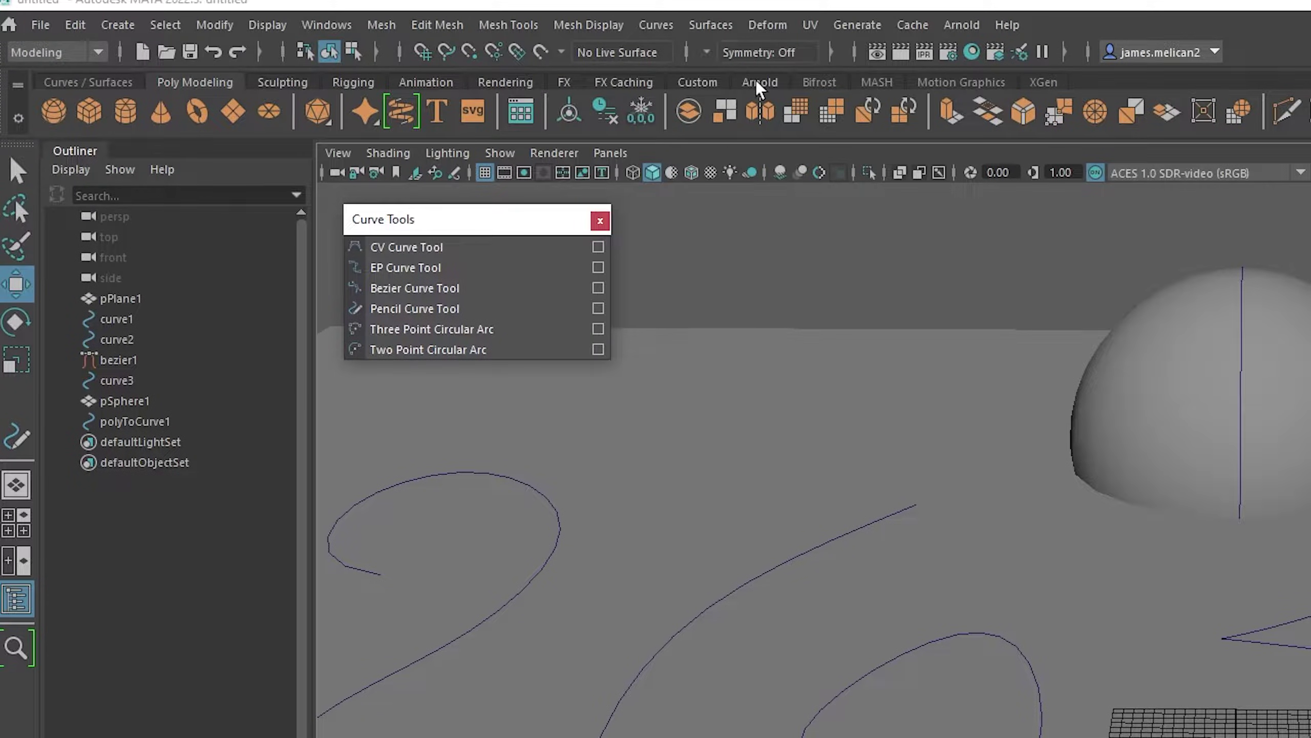
# Show the Curves / Surfaces tool set and review the available curve modifying and editing commands
pyautogui.click(77, 83)
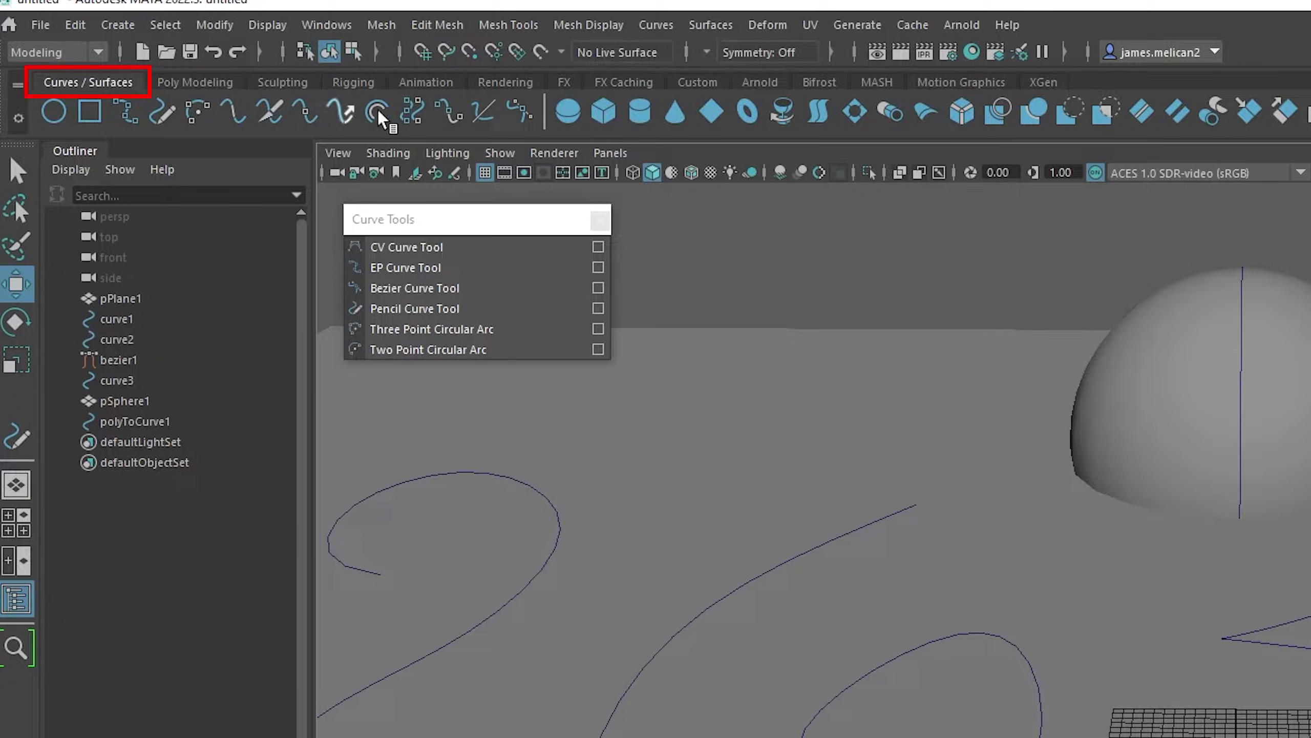
pyautogui.click(654, 24)
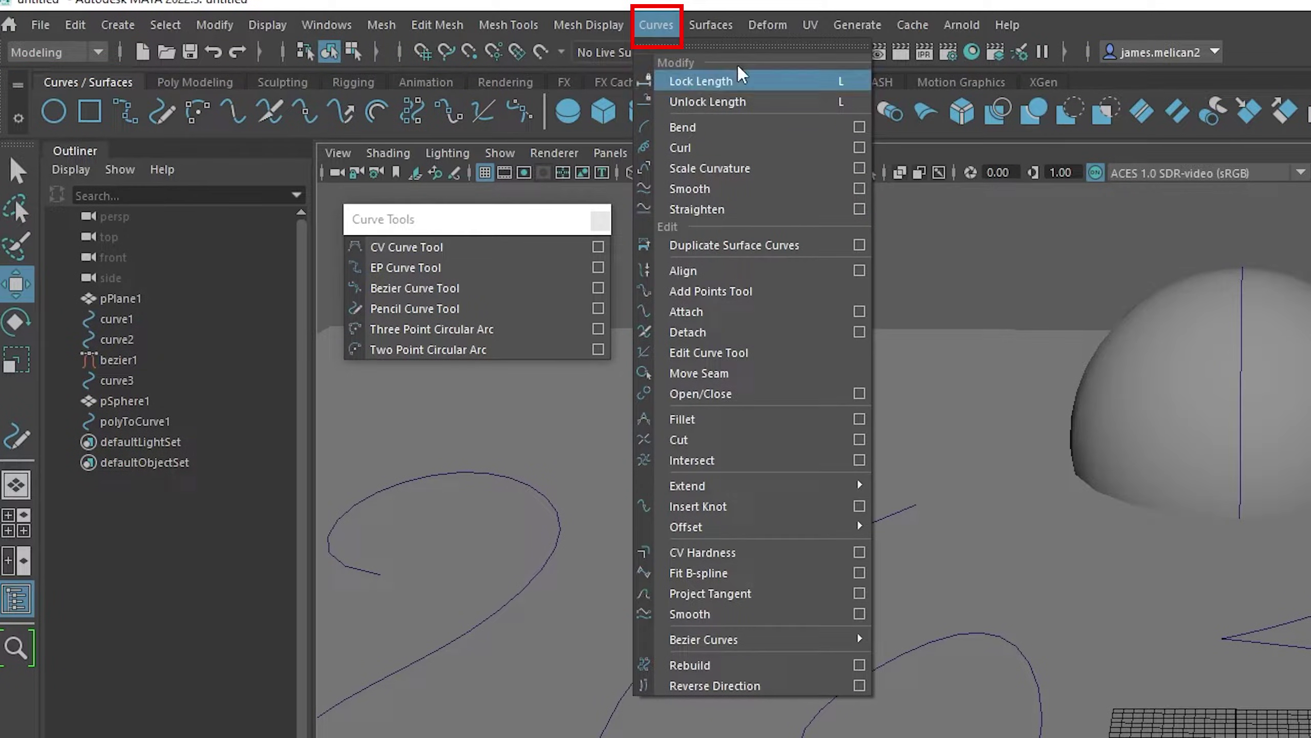
pyautogui.click(657, 26)
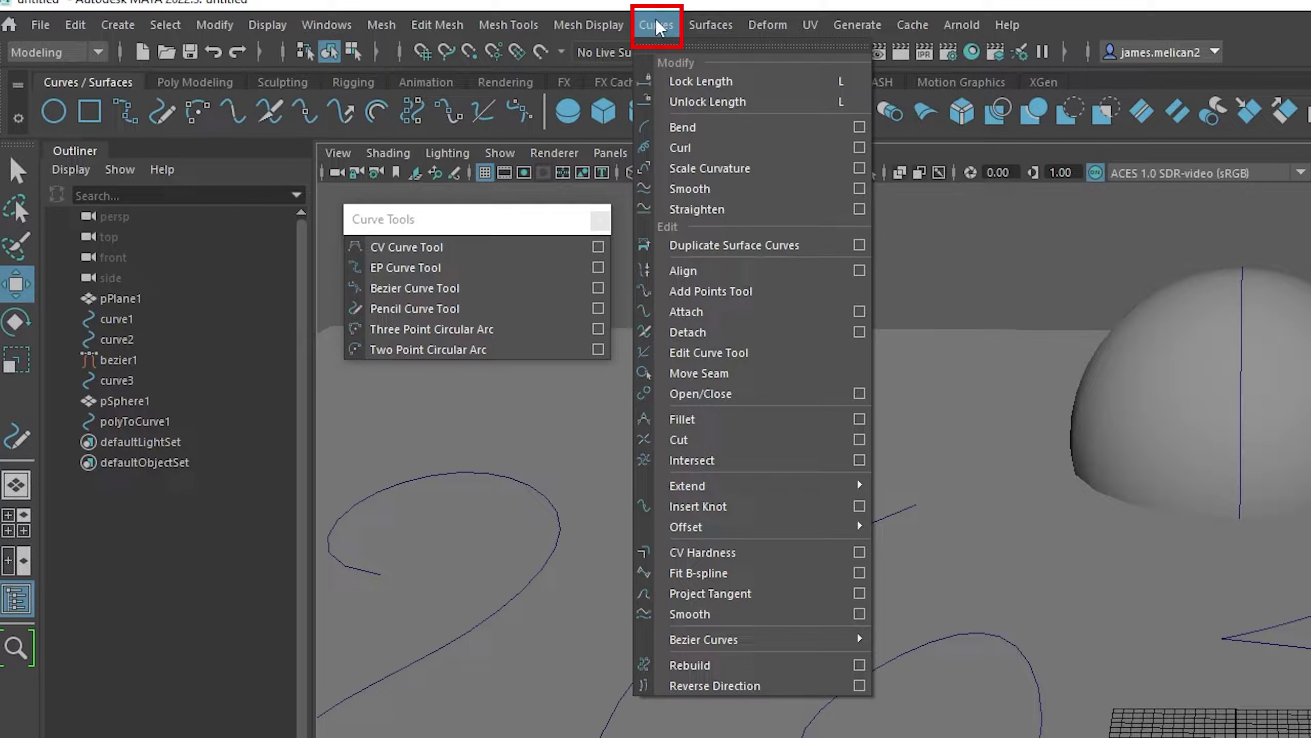
pyautogui.click(658, 24)
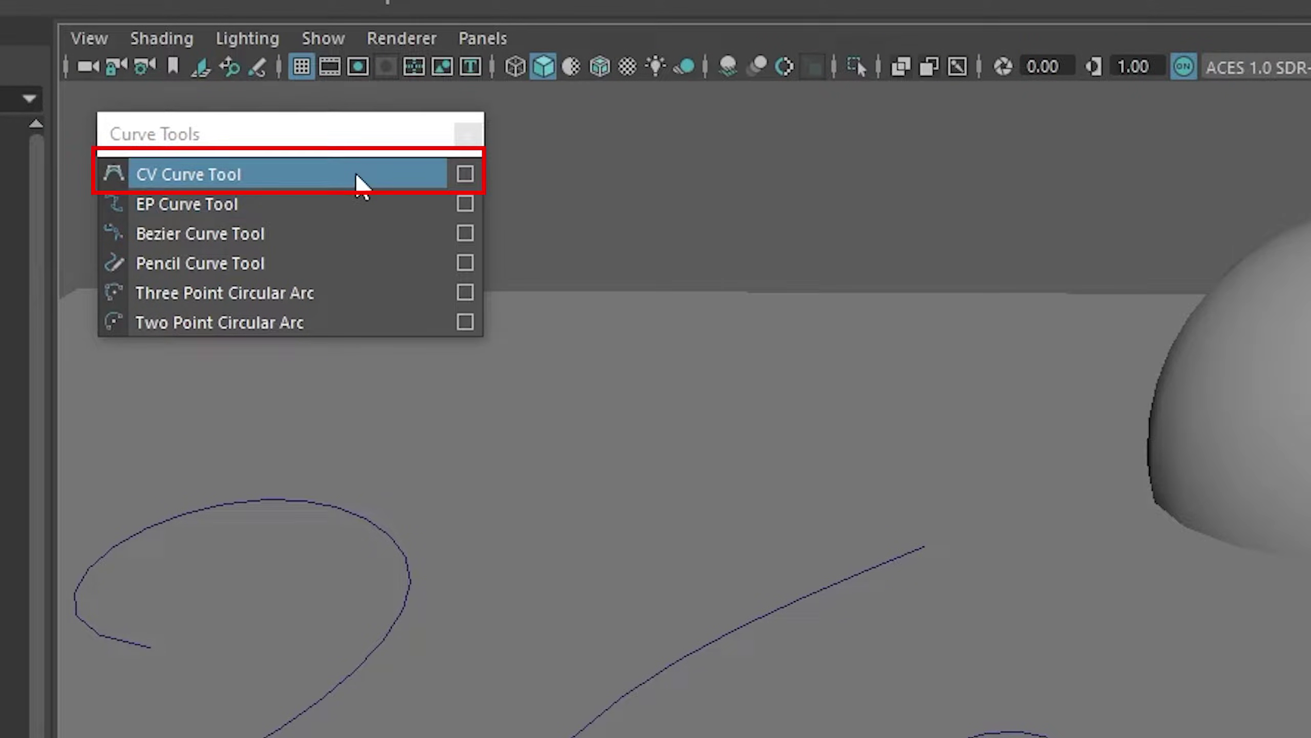
# With the CV Curve Tool, place control points for an S-shaped curve across the empty front area of the ground plane
pyautogui.click(359, 178)
pyautogui.scroll(5, 395, 474)
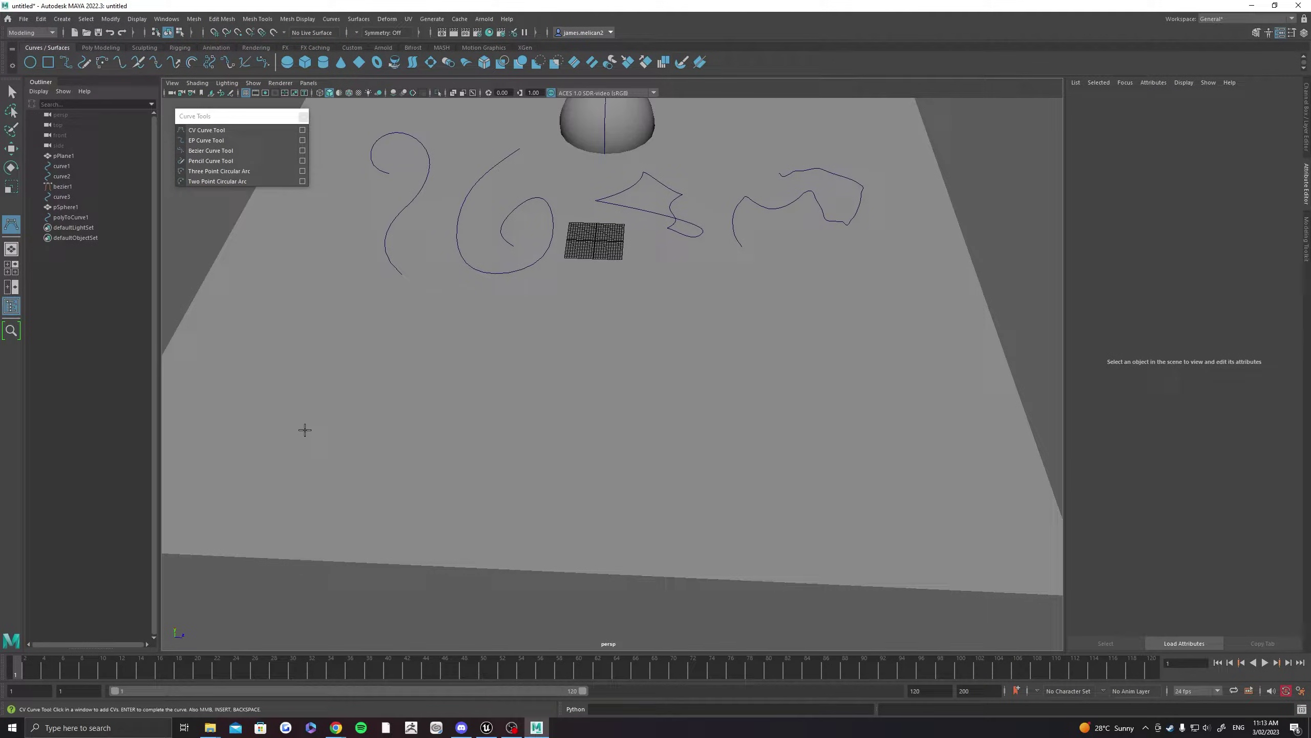
pyautogui.click(300, 435)
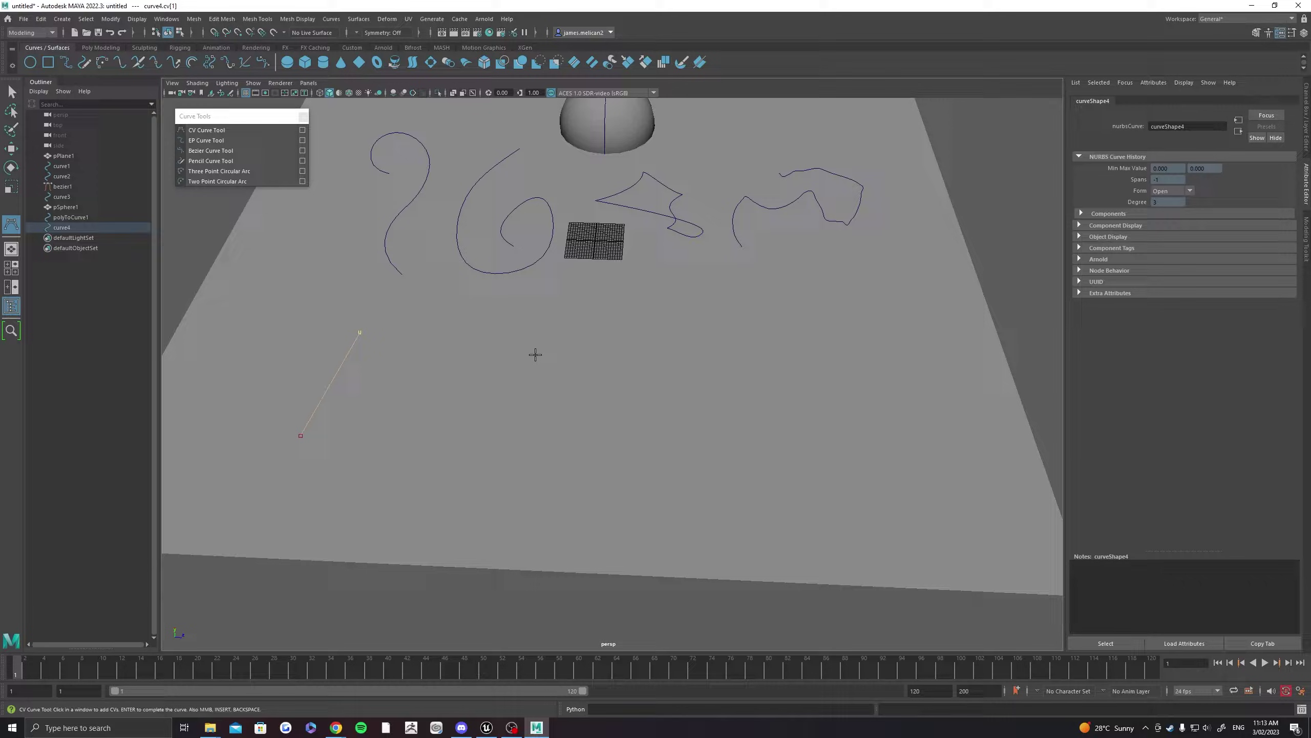
pyautogui.click(639, 381)
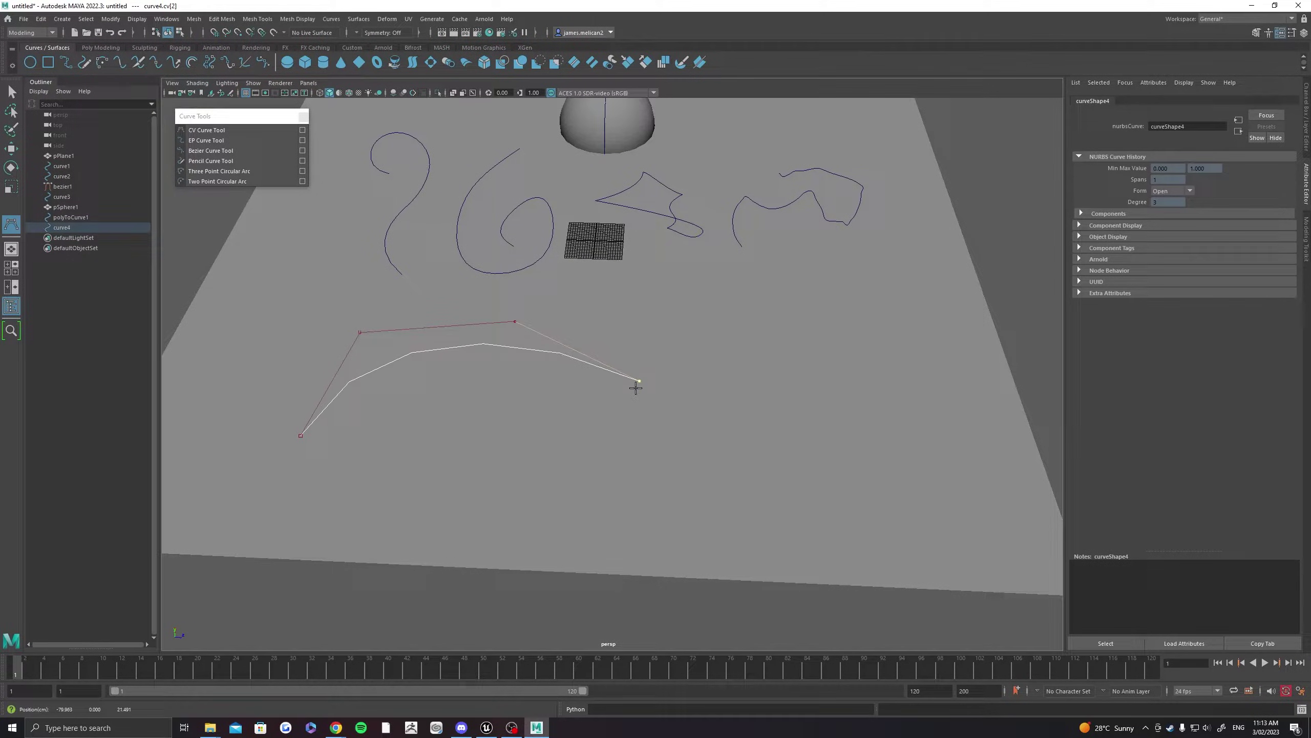
pyautogui.moveTo(587, 316); pyautogui.dragTo(581, 342, button='middle')
pyautogui.moveTo(581, 379); pyautogui.dragTo(765, 525)
pyautogui.click(819, 345)
pyautogui.click(737, 328)
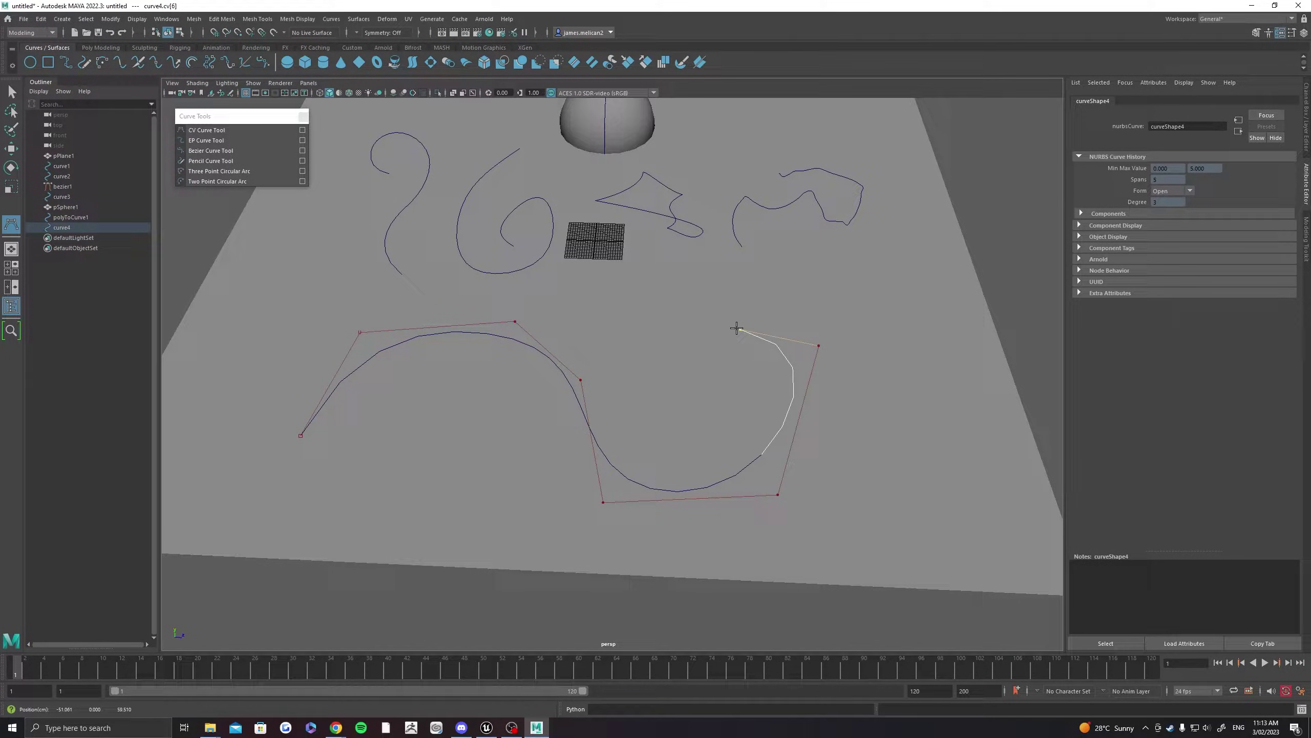
# Coil the end of the curve into an inward spiral, complete the curve and deselect it
pyautogui.click(634, 424)
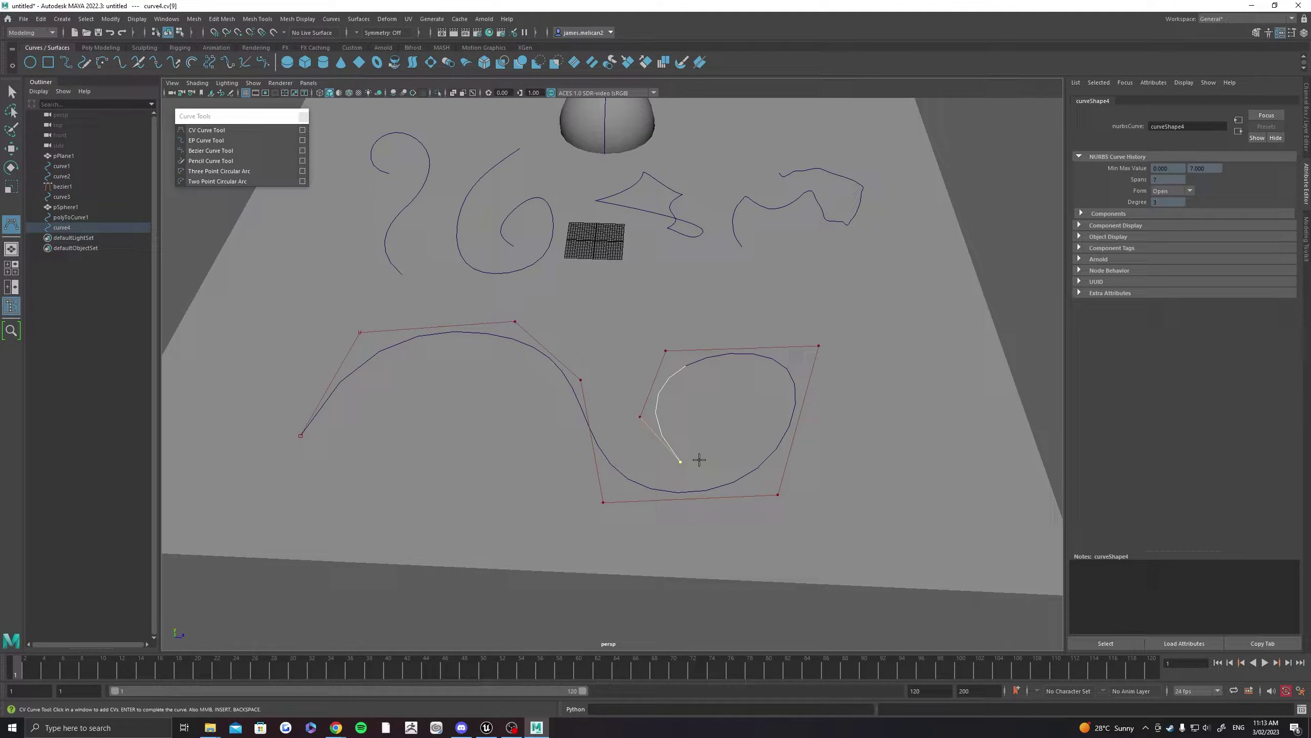
pyautogui.click(751, 434)
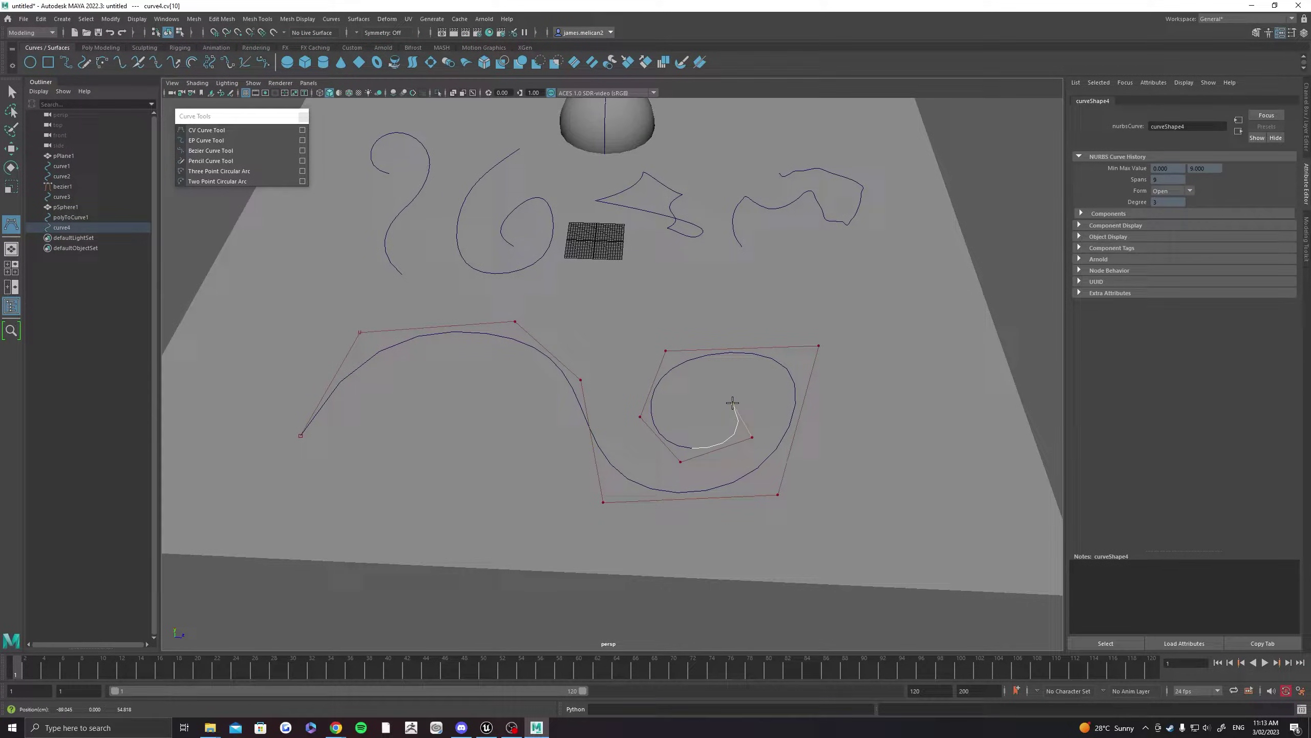
pyautogui.scroll(5, 693, 378)
pyautogui.keyDown('alt'); pyautogui.moveTo(673, 366); pyautogui.dragTo(647, 352); pyautogui.keyUp('alt')
pyautogui.scroll(-5, 661, 384)
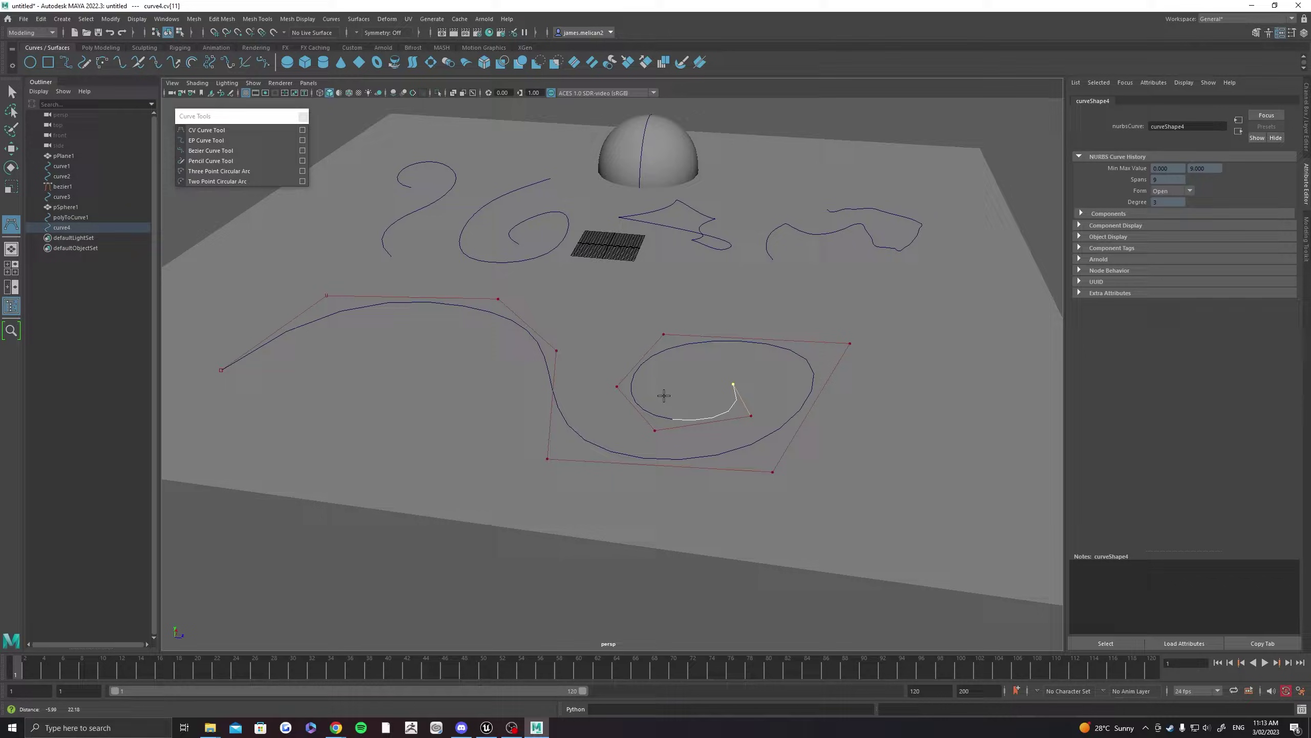
pyautogui.press('Return')
pyautogui.keyDown('alt'); pyautogui.moveTo(743, 355); pyautogui.dragTo(698, 316); pyautogui.keyUp('alt')
pyautogui.scroll(8, 609, 356)
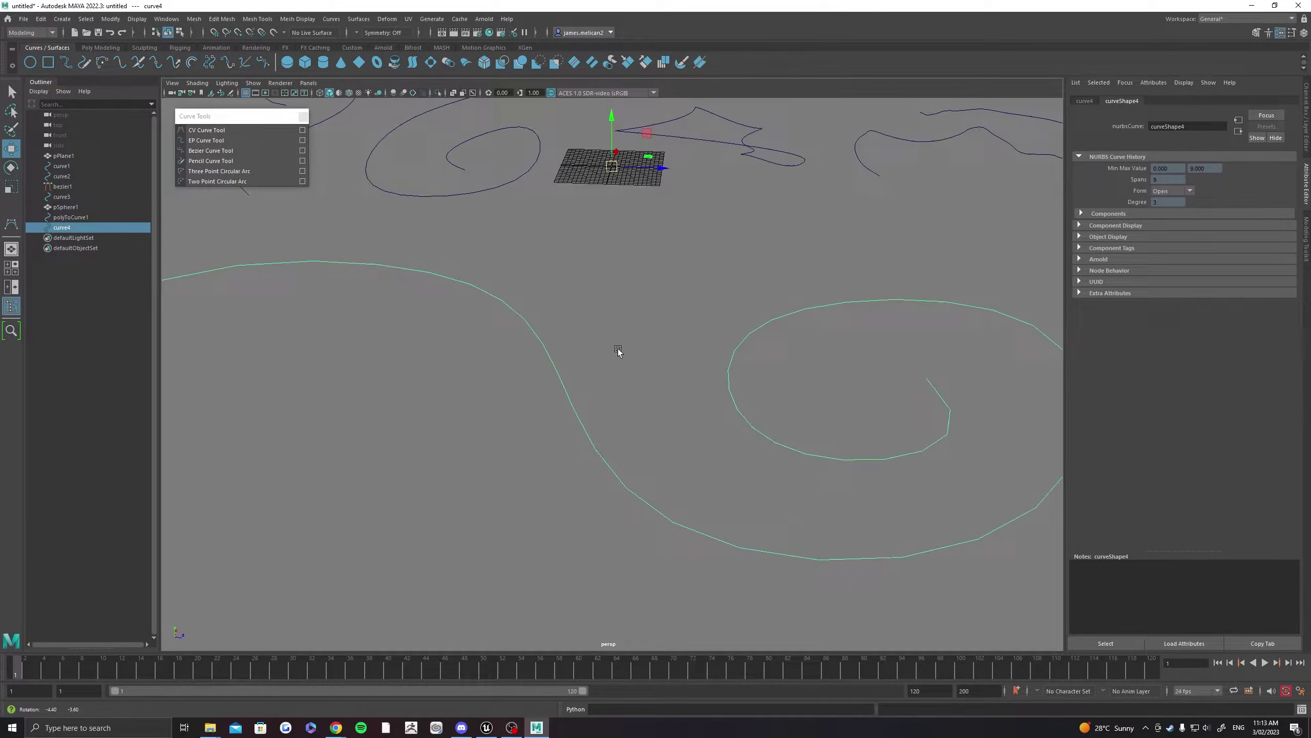
pyautogui.keyDown('alt'); pyautogui.moveTo(619, 323); pyautogui.dragTo(563, 382); pyautogui.keyUp('alt')
pyautogui.click(645, 186)
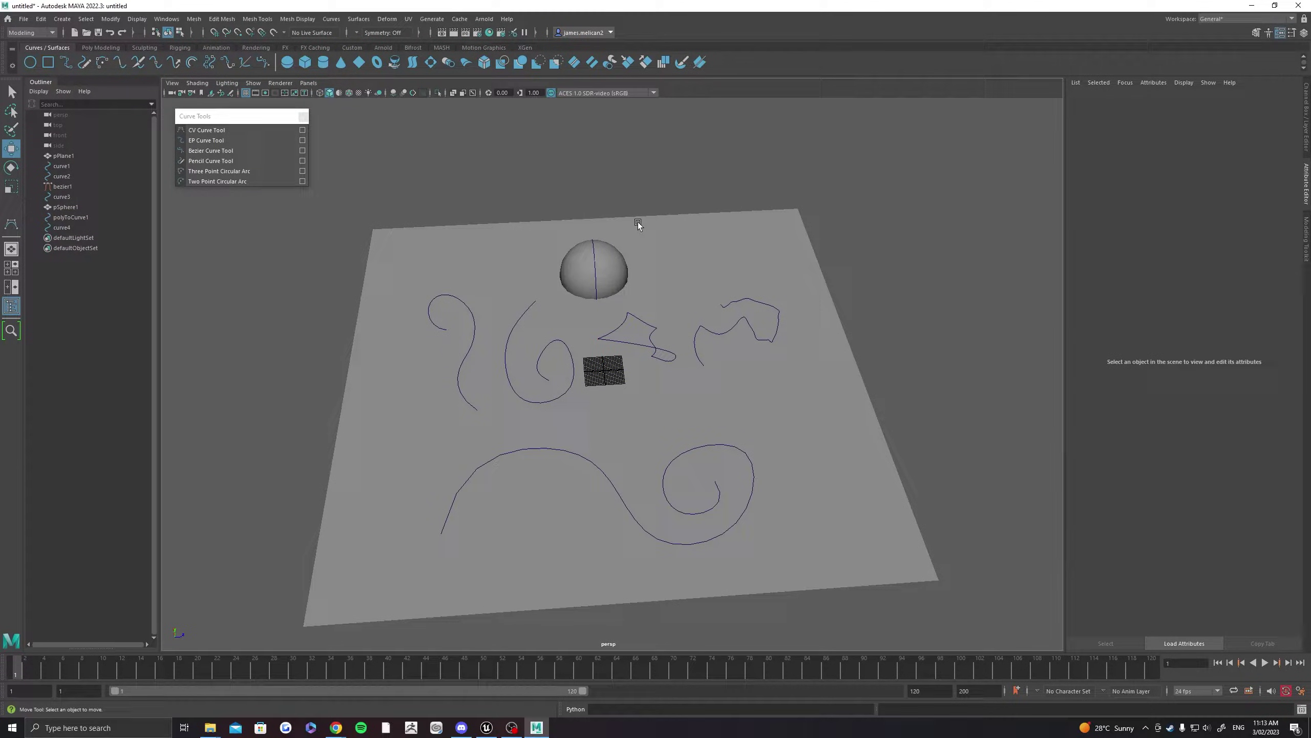
# In the front view, draw an upright wavy CV curve with eight control points above the origin
pyautogui.press('space')
pyautogui.moveTo(639, 225); pyautogui.dragTo(638, 250)
pyautogui.keyDown('alt'); pyautogui.moveTo(650, 246); pyautogui.dragTo(577, 400, button='middle'); pyautogui.keyUp('alt')
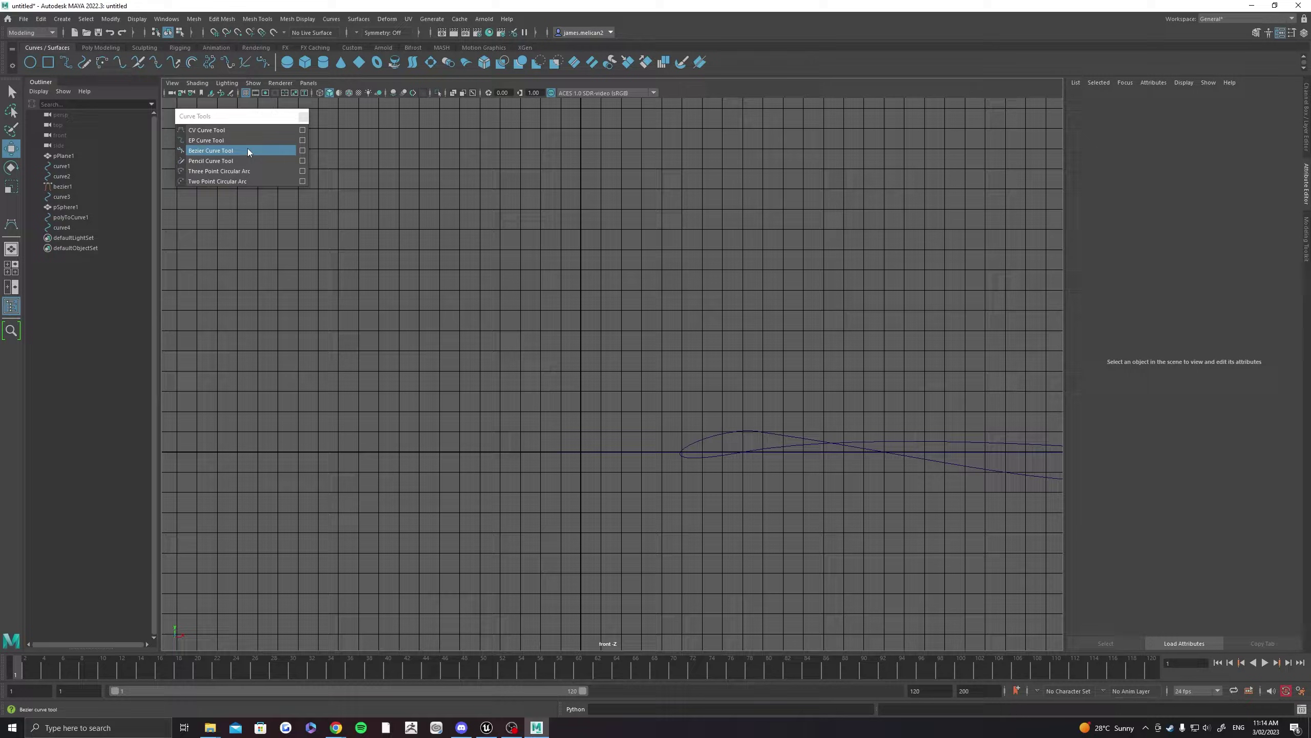
pyautogui.click(223, 131)
pyautogui.click(378, 411)
pyautogui.click(403, 297)
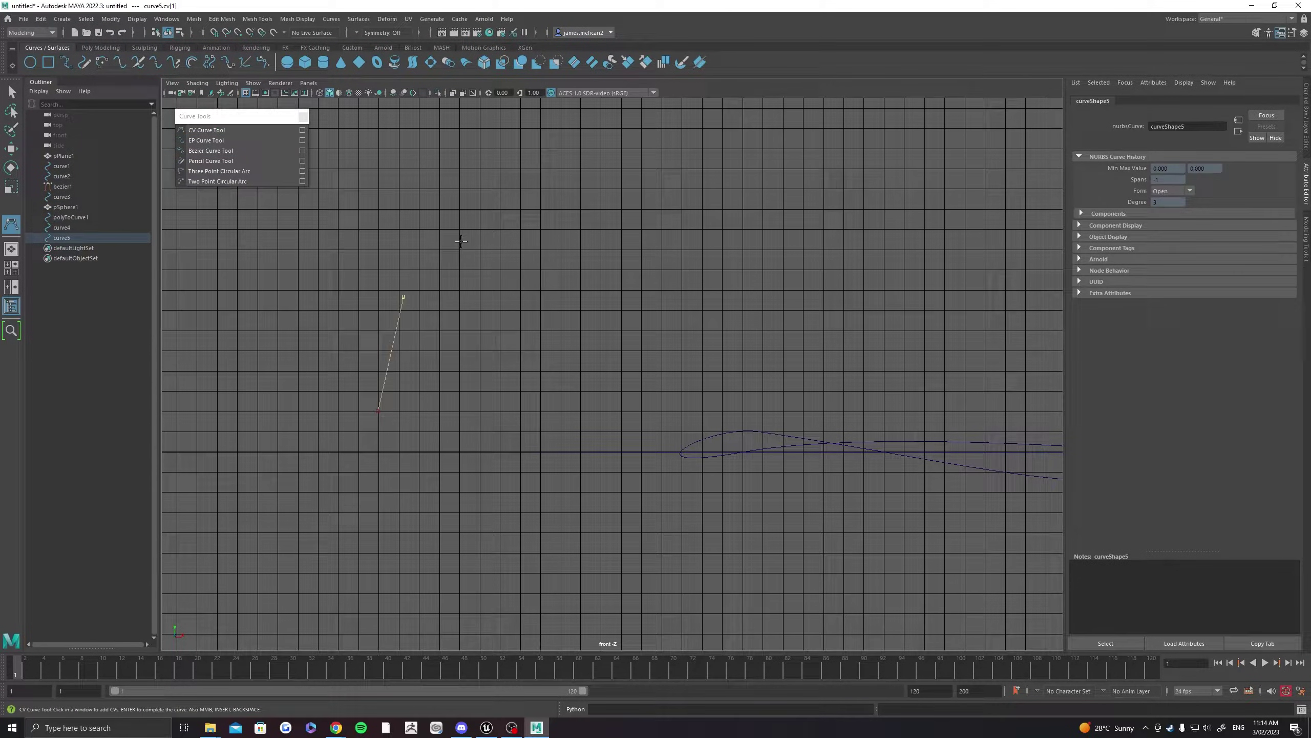
pyautogui.click(679, 237)
pyautogui.moveTo(761, 320); pyautogui.dragTo(825, 340)
pyautogui.click(904, 261)
pyautogui.click(886, 200)
pyautogui.press('Return')
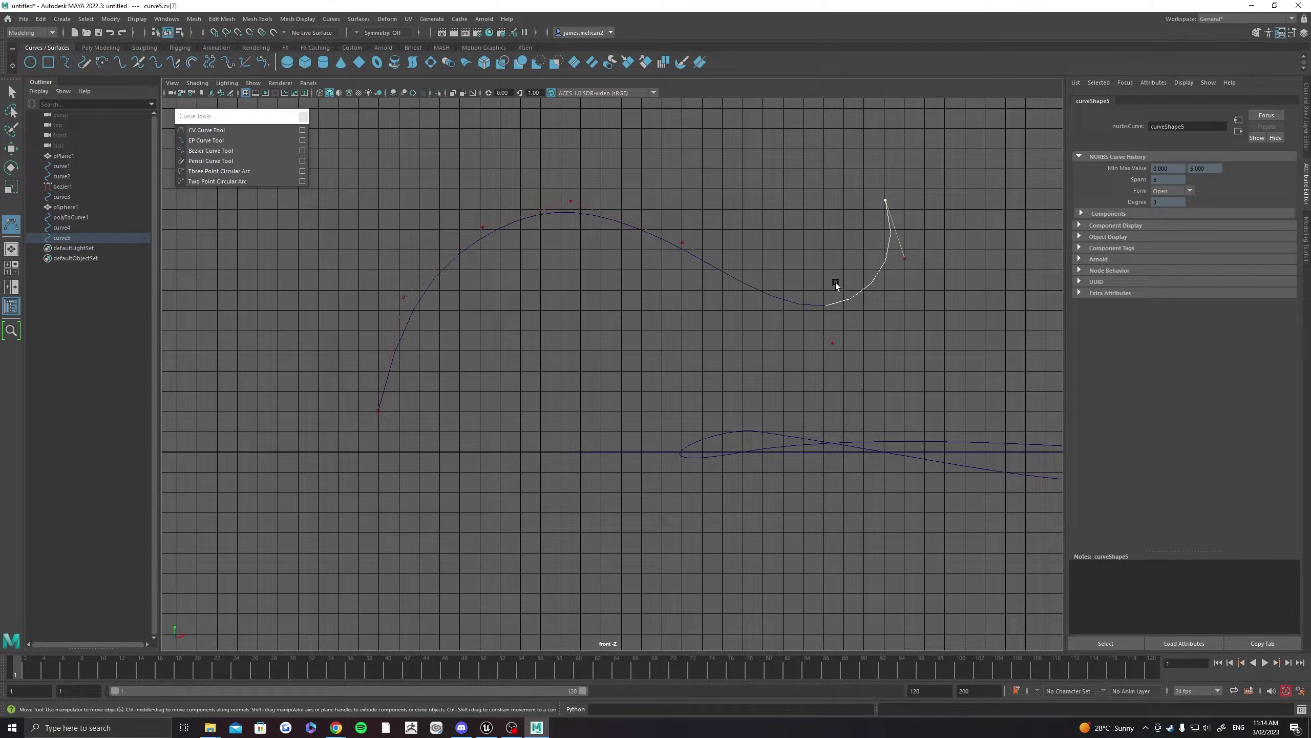
pyautogui.scroll(-3, 684, 335)
# Return to the perspective view and scale the upright wavy curve up uniformly
pyautogui.press('space')
pyautogui.moveTo(685, 335); pyautogui.dragTo(680, 287)
pyautogui.press('f')
pyautogui.scroll(-5, 566, 350)
pyautogui.keyDown('alt'); pyautogui.moveTo(566, 350); pyautogui.dragTo(647, 319); pyautogui.keyUp('alt')
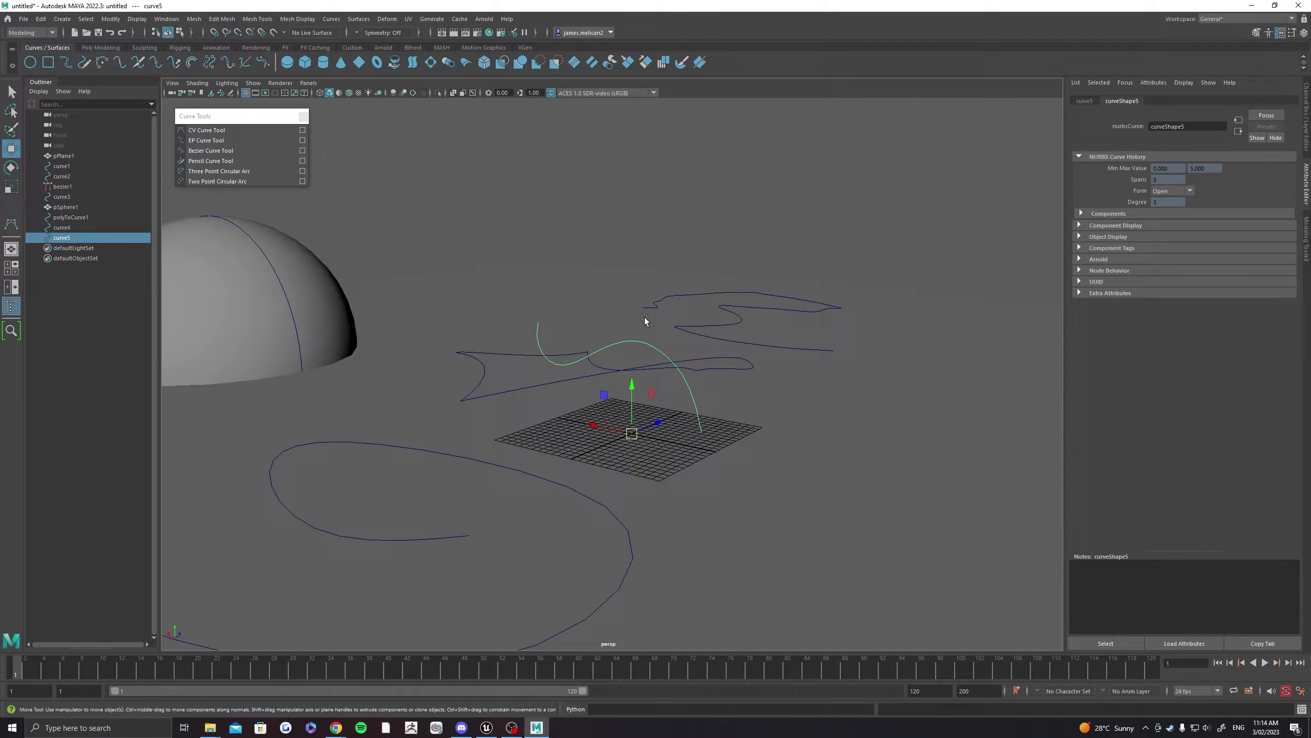
pyautogui.press('r')
pyautogui.scroll(-5, 688, 372)
pyautogui.moveTo(635, 438); pyautogui.dragTo(703, 355)
pyautogui.click(770, 279)
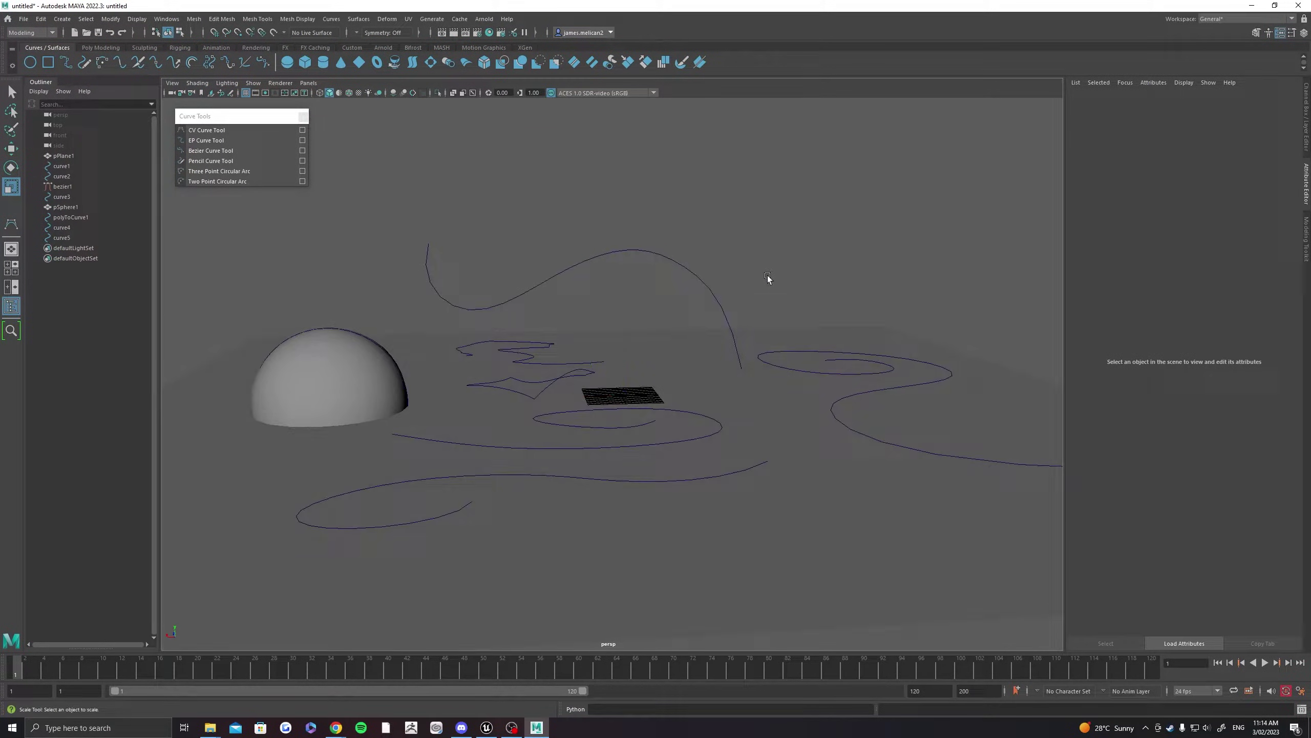
pyautogui.keyDown('alt'); pyautogui.moveTo(770, 278); pyautogui.dragTo(576, 279); pyautogui.keyUp('alt')
# Delete the upright wavy curve standing over the grid
pyautogui.click(653, 270)
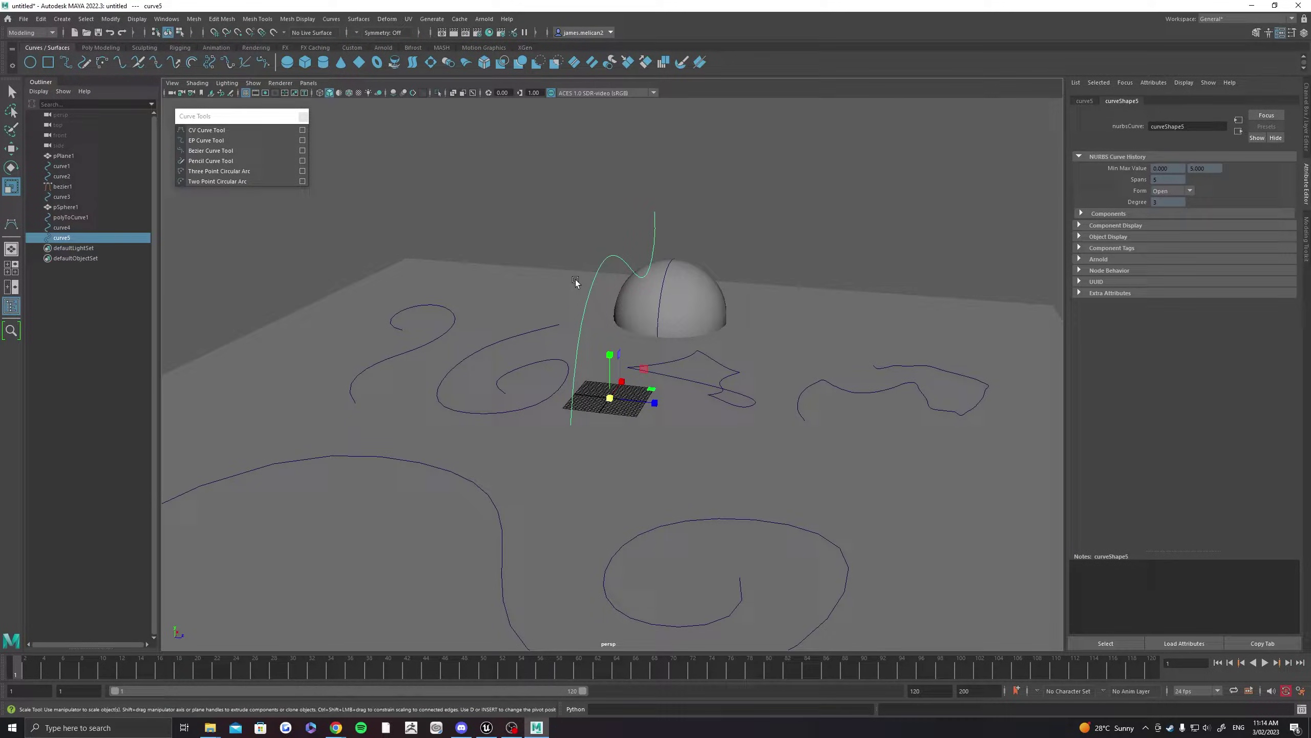
pyautogui.press('Delete')
pyautogui.keyDown('alt'); pyautogui.moveTo(539, 277); pyautogui.dragTo(355, 254, button='right'); pyautogui.keyUp('alt')
# Create a large polygon cube and raise it so that it floats above the ground plane
pyautogui.click(101, 47)
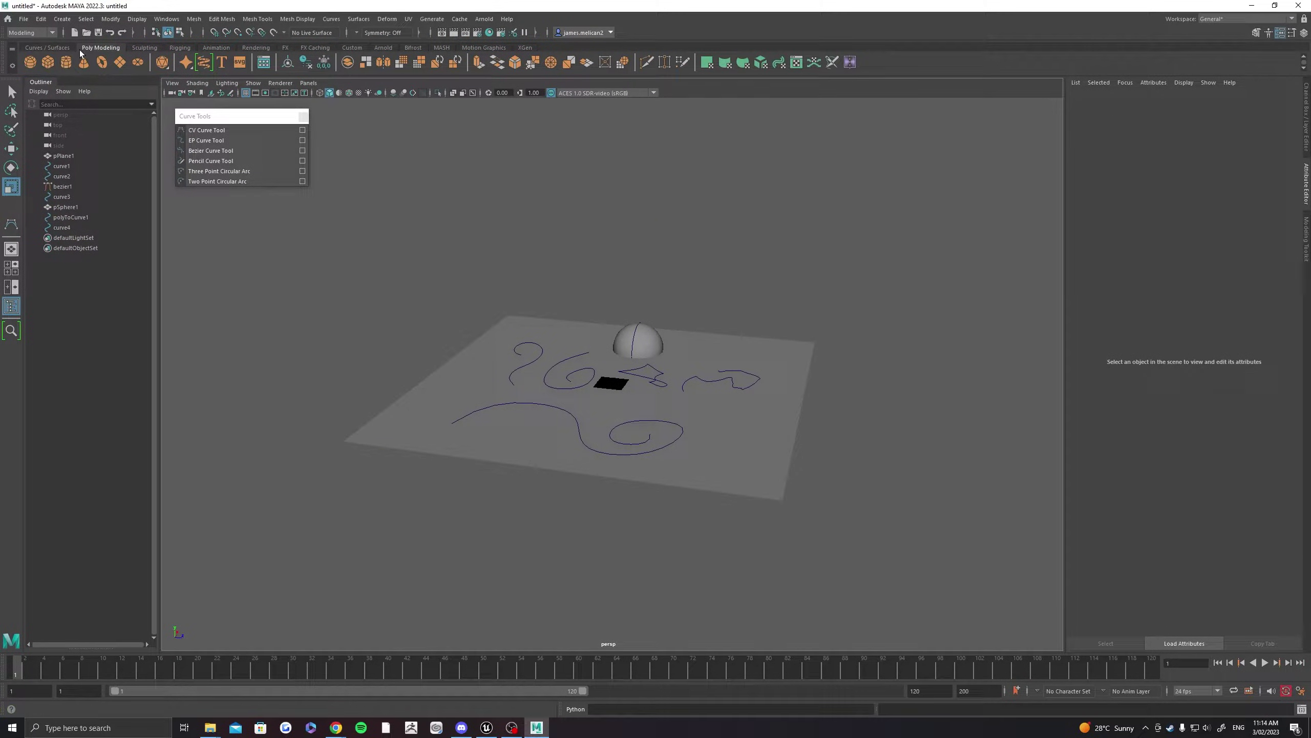
pyautogui.click(48, 62)
pyautogui.press('w')
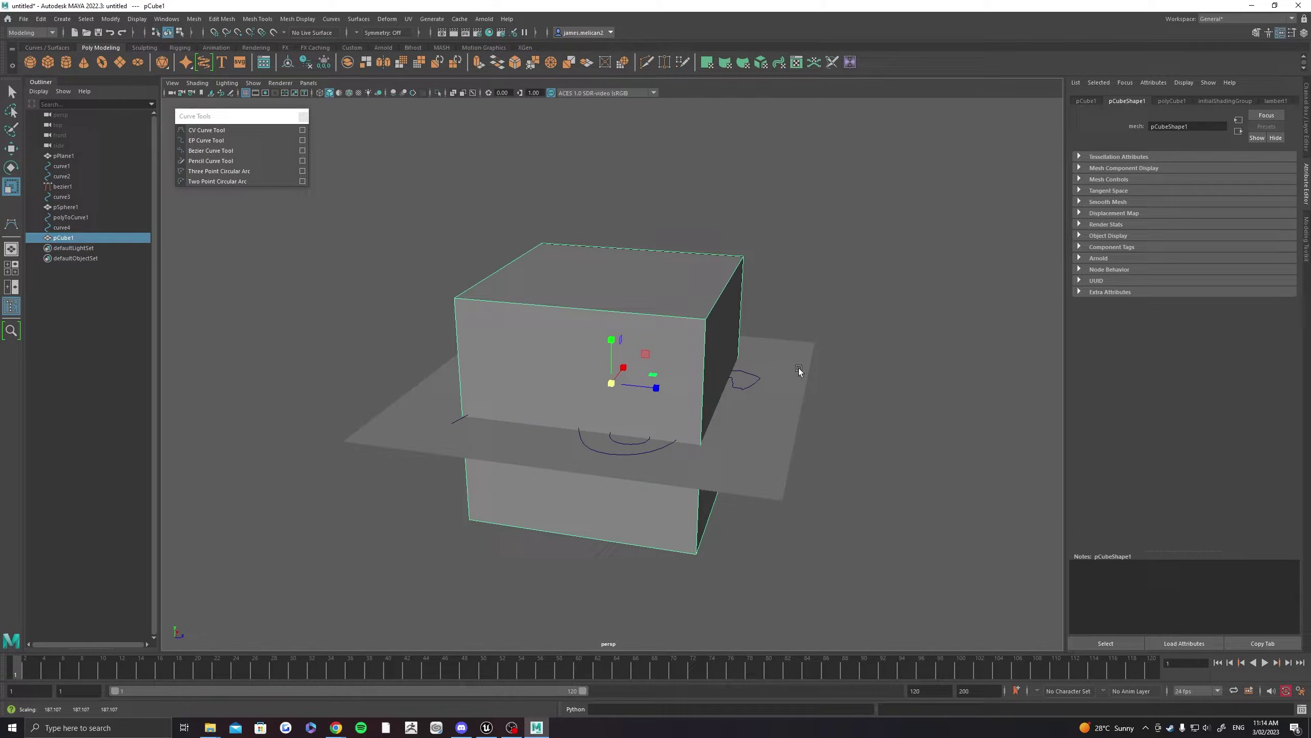
pyautogui.moveTo(614, 344); pyautogui.dragTo(616, 170)
pyautogui.keyDown('alt'); pyautogui.moveTo(615, 171); pyautogui.dragTo(573, 292, button='middle'); pyautogui.keyUp('alt')
pyautogui.press('r')
pyautogui.moveTo(568, 331); pyautogui.dragTo(465, 341)
pyautogui.click(650, 285)
# Make the floating cube the live surface
pyautogui.scroll(5, 650, 285)
pyautogui.keyDown('alt'); pyautogui.moveTo(650, 285); pyautogui.dragTo(624, 292); pyautogui.keyUp('alt')
pyautogui.click(623, 292)
pyautogui.keyDown('alt'); pyautogui.moveTo(624, 292); pyautogui.dragTo(731, 404, button='middle'); pyautogui.keyUp('alt')
pyautogui.keyDown('alt'); pyautogui.moveTo(822, 339); pyautogui.dragTo(674, 384); pyautogui.keyUp('alt')
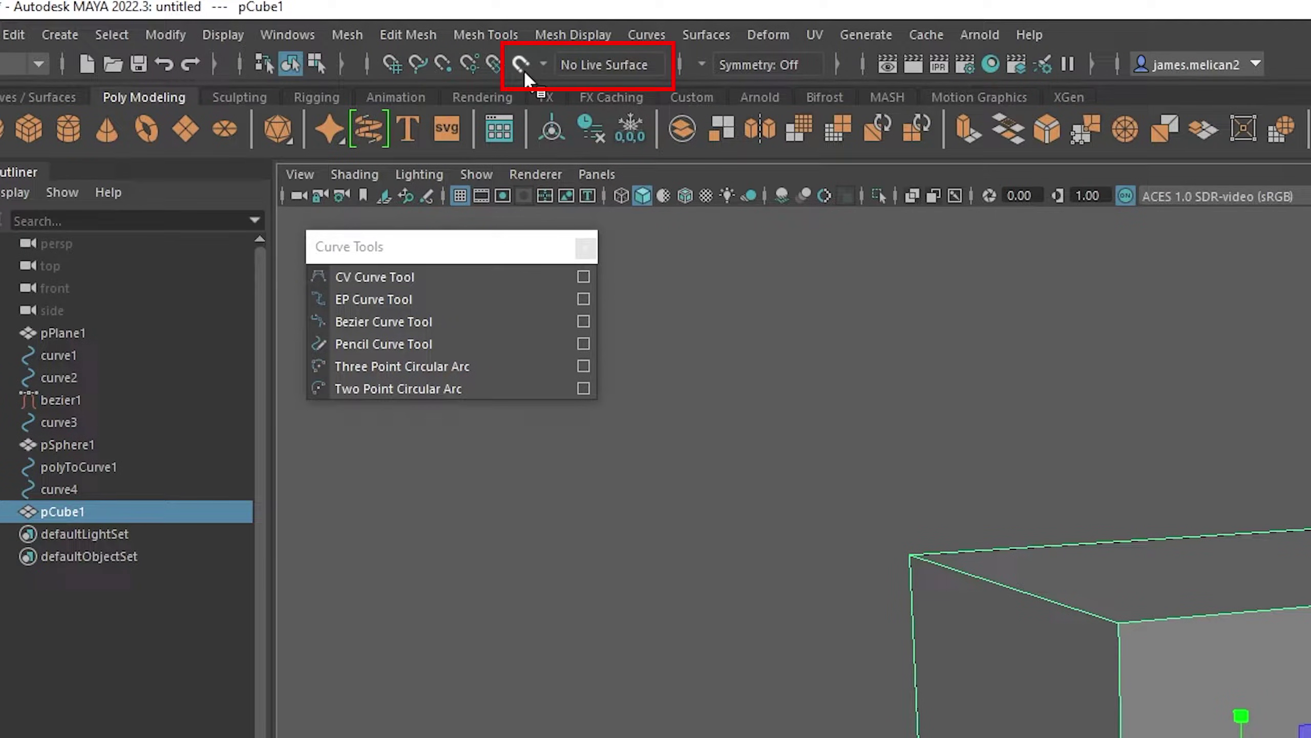
pyautogui.click(519, 65)
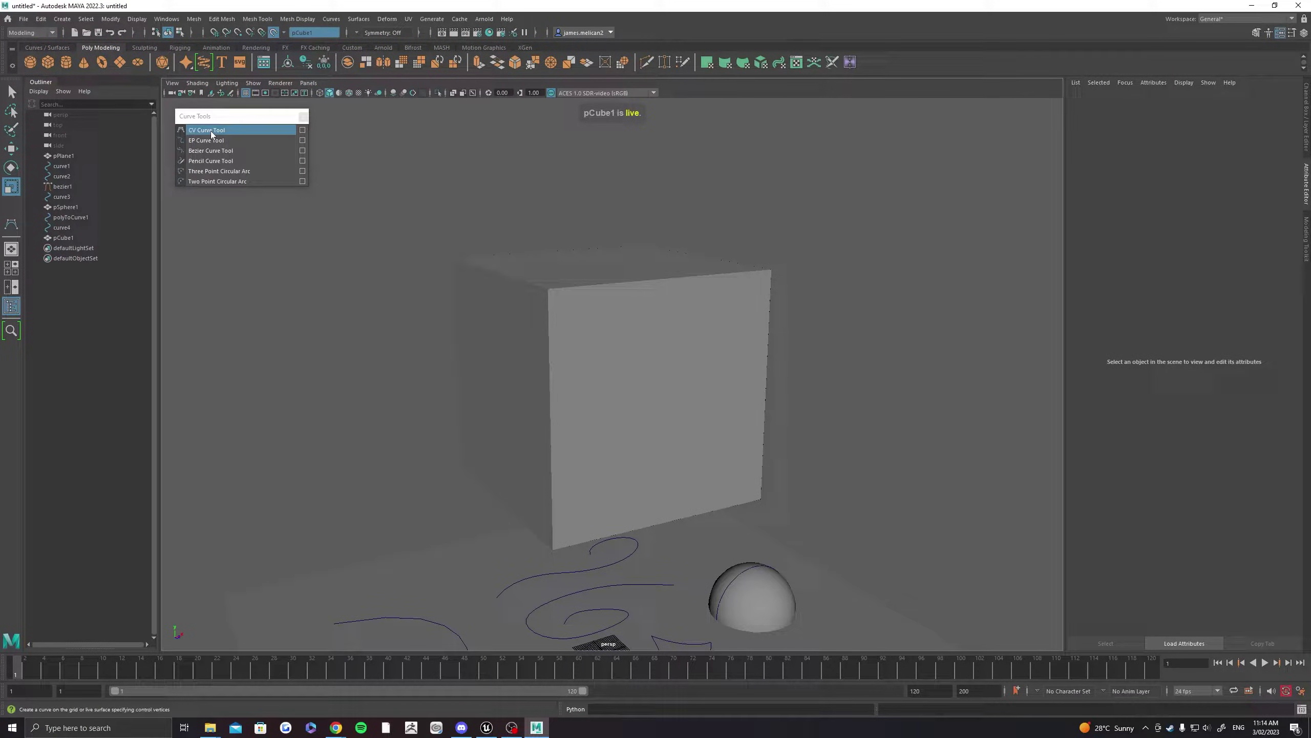
# Draw a wavy CV curve with six control points on the cube's front face
pyautogui.click(206, 130)
pyautogui.click(588, 437)
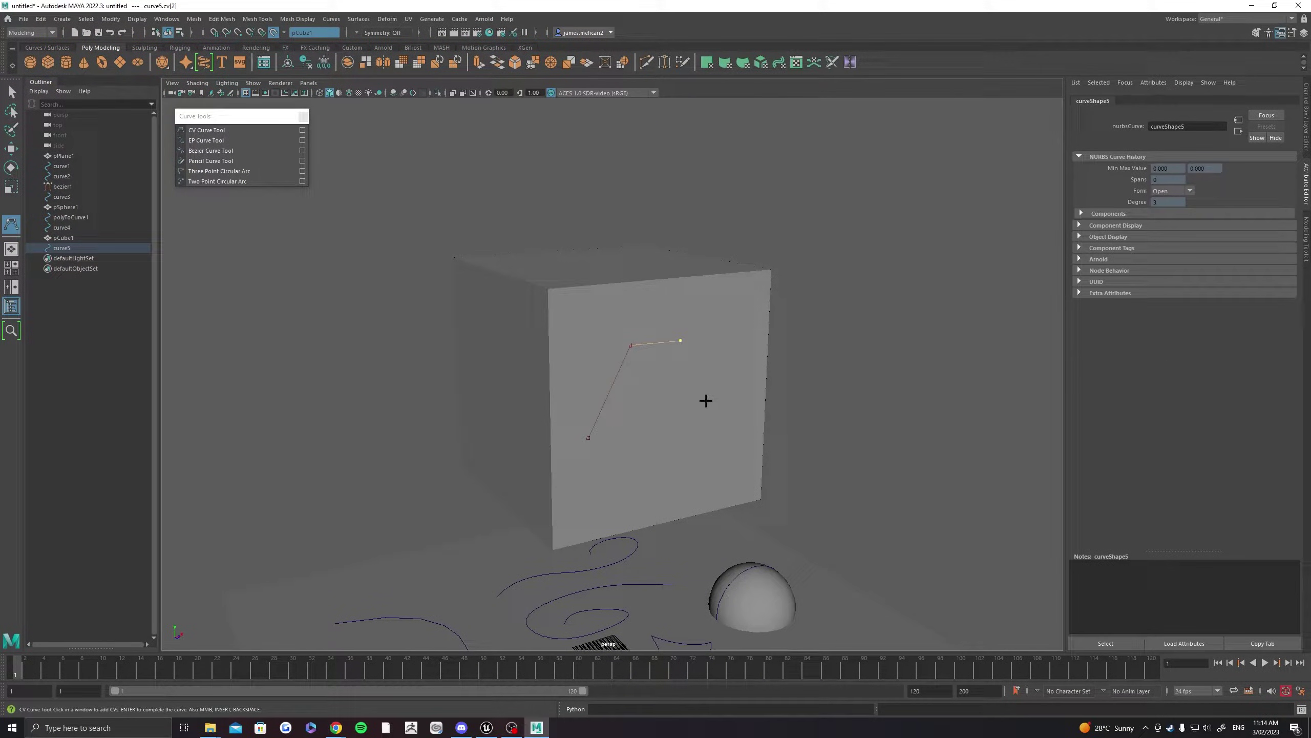
pyautogui.click(741, 333)
pyautogui.click(681, 292)
pyautogui.keyDown('alt'); pyautogui.moveTo(707, 305); pyautogui.dragTo(651, 281); pyautogui.keyUp('alt')
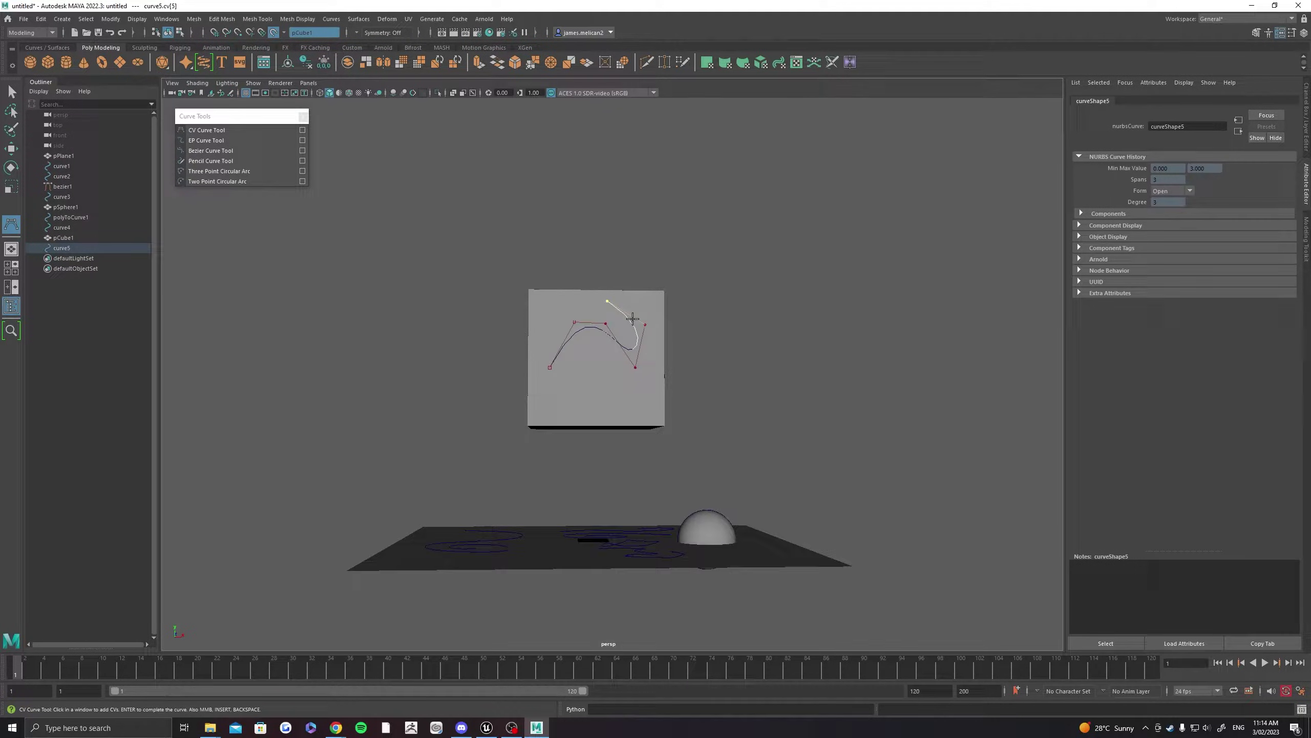
pyautogui.keyDown('alt'); pyautogui.moveTo(650, 281); pyautogui.dragTo(813, 278, button='right'); pyautogui.keyUp('alt')
pyautogui.press('w')
pyautogui.keyDown('alt'); pyautogui.moveTo(749, 316); pyautogui.dragTo(757, 361); pyautogui.keyUp('alt')
pyautogui.click(862, 323)
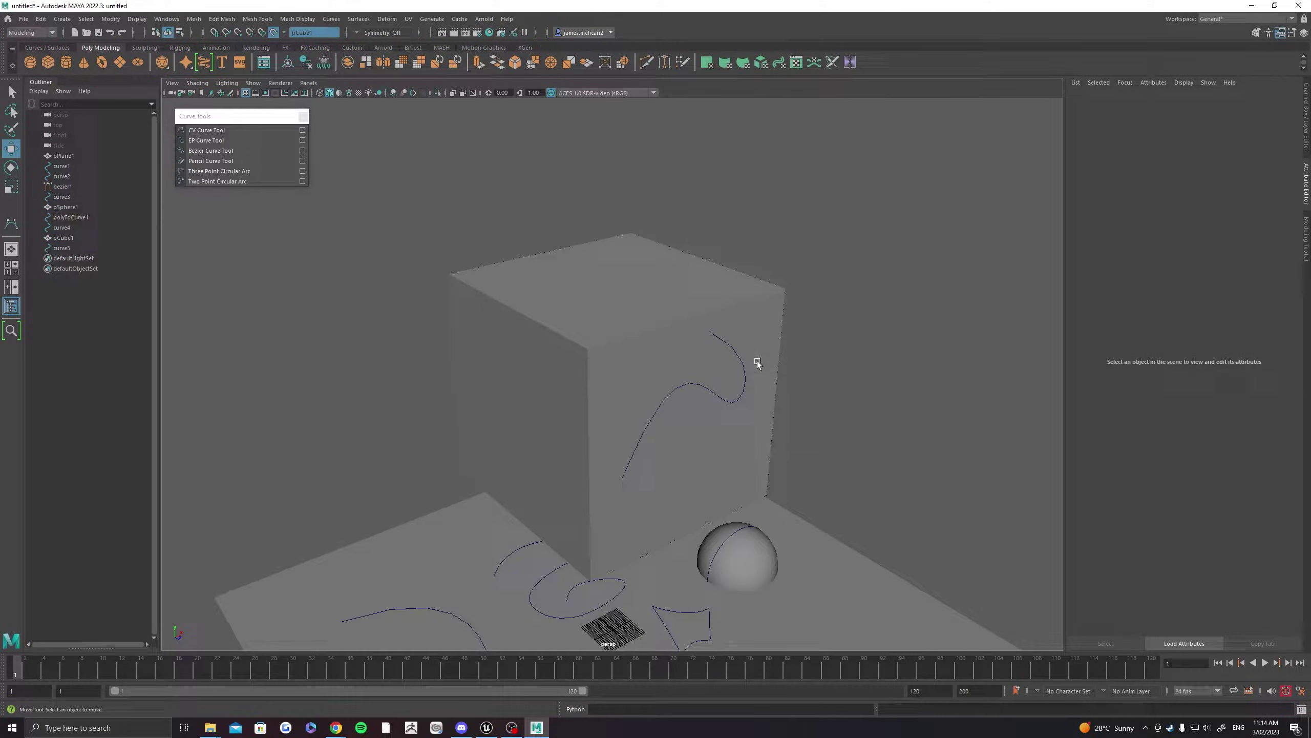
# Turn off the live surface, and delete the cube and the curve drawn on it
pyautogui.click(757, 361)
pyautogui.keyDown('alt'); pyautogui.moveTo(620, 262); pyautogui.dragTo(666, 264); pyautogui.keyUp('alt')
pyautogui.click(274, 32)
pyautogui.press('Delete')
pyautogui.click(648, 346)
pyautogui.press('Delete')
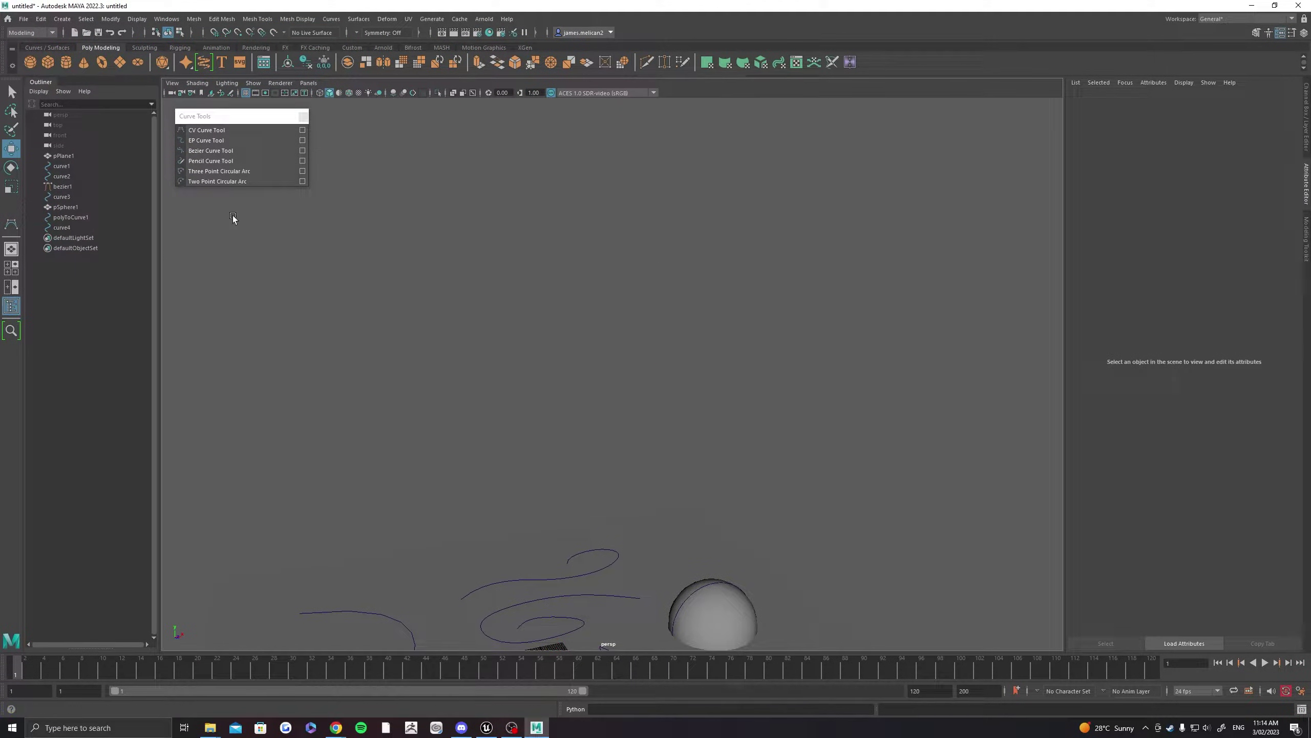
# Create a large polygon sphere floating above the ground plane and make it the live surface
pyautogui.click(30, 62)
pyautogui.press('r')
pyautogui.moveTo(568, 562); pyautogui.dragTo(618, 363)
pyautogui.press('w')
pyautogui.press('r')
pyautogui.press('t')
pyautogui.moveTo(745, 308); pyautogui.dragTo(832, 316)
pyautogui.scroll(3, 611, 337)
pyautogui.click(273, 32)
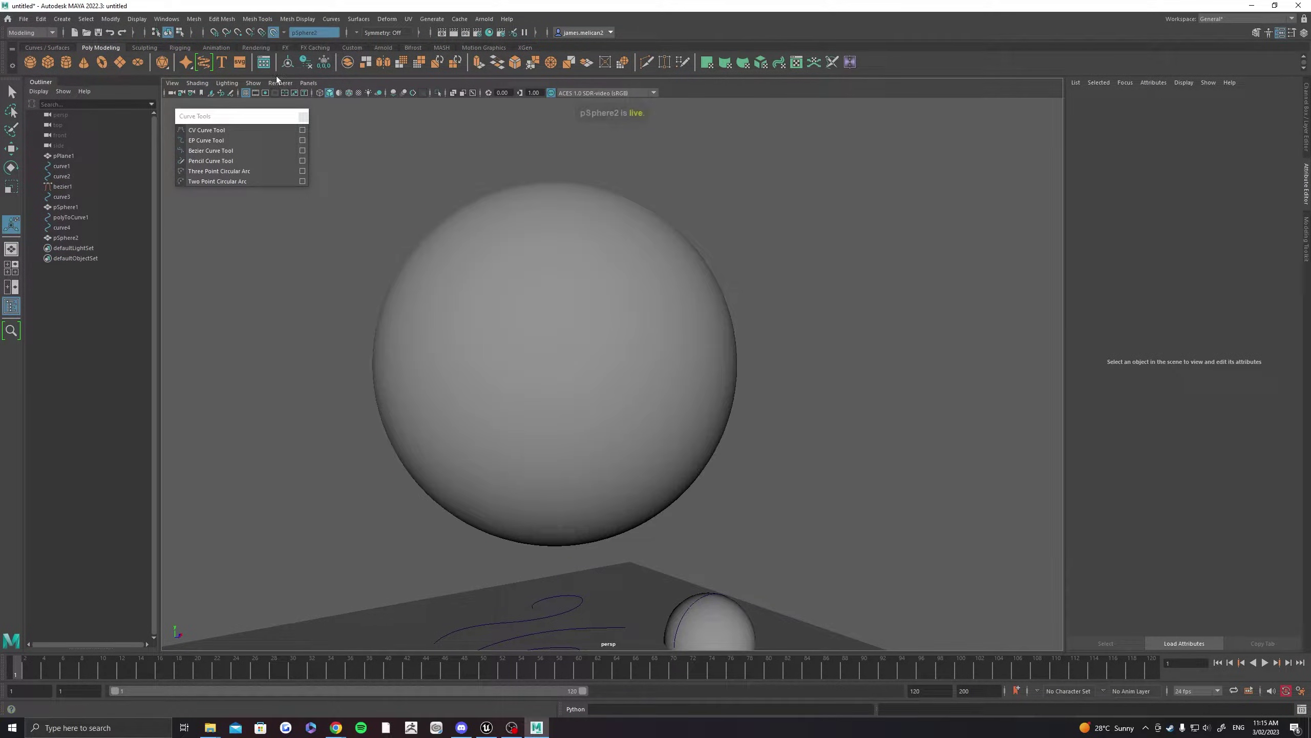
# Draw a winding CV curve across the surface of the live sphere and deselect it
pyautogui.click(207, 129)
pyautogui.click(469, 410)
pyautogui.click(469, 342)
pyautogui.click(501, 310)
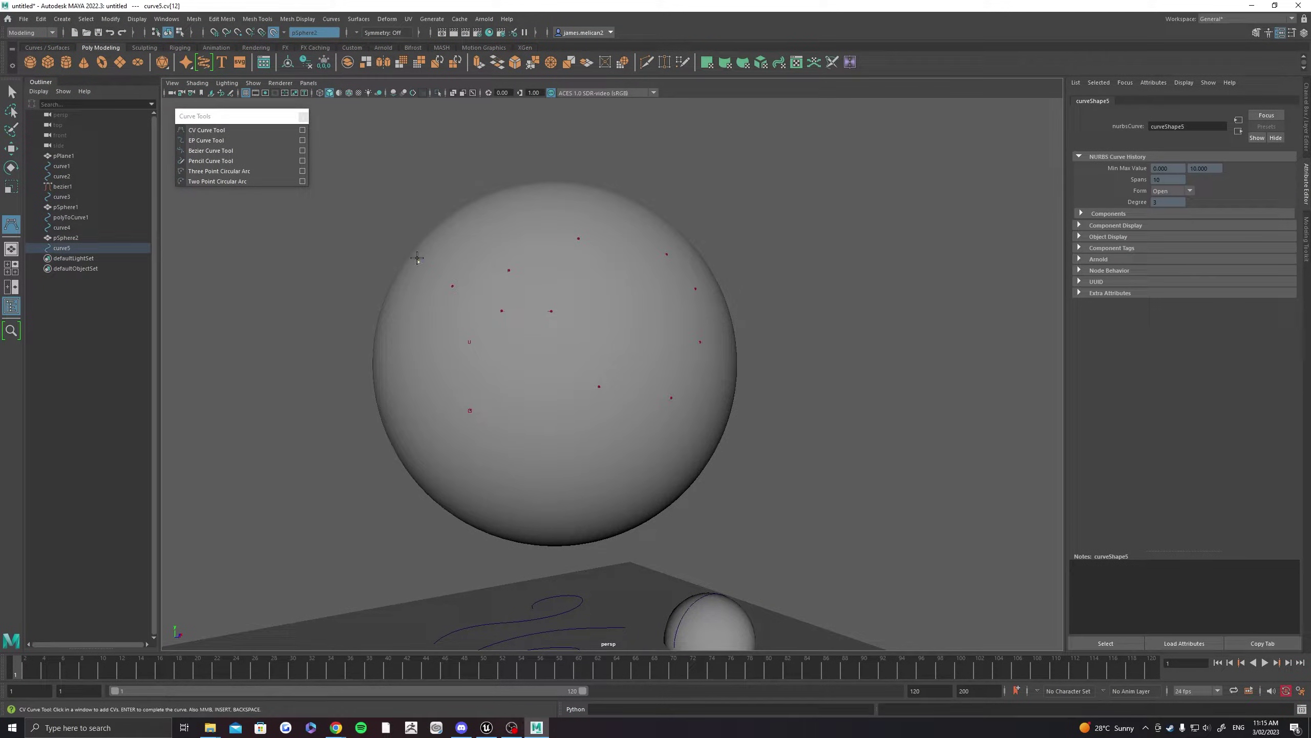
pyautogui.press('Return')
pyautogui.keyDown('alt'); pyautogui.moveTo(417, 258); pyautogui.dragTo(701, 235); pyautogui.keyUp('alt')
pyautogui.click(701, 235)
# Turn off the live surface and delete the large sphere, keeping the curve drawn on it
pyautogui.click(260, 34)
pyautogui.click(571, 240)
pyautogui.press('Delete')
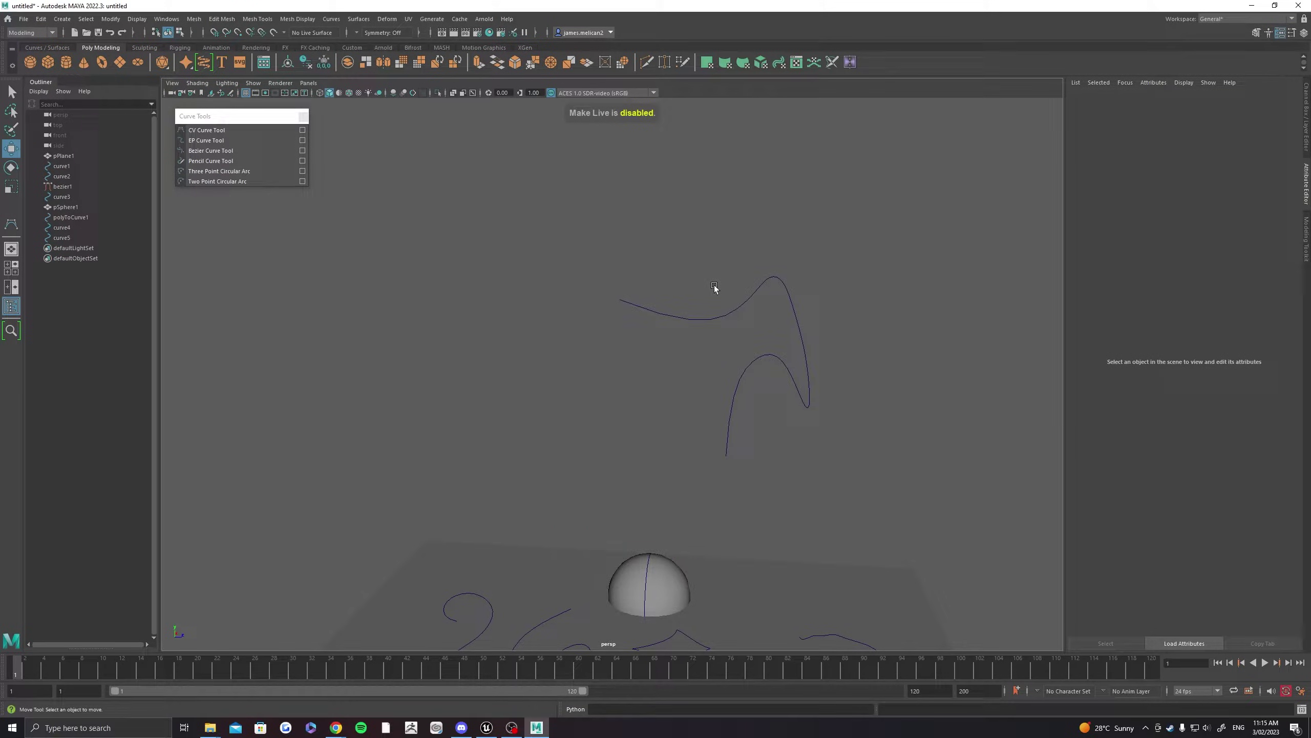
# Undo the deletion of the large polygon sphere and deselect it
pyautogui.keyDown('alt'); pyautogui.moveTo(714, 285); pyautogui.dragTo(539, 334); pyautogui.keyUp('alt')
pyautogui.hotkey('ctrl', 'z')
pyautogui.press('r')
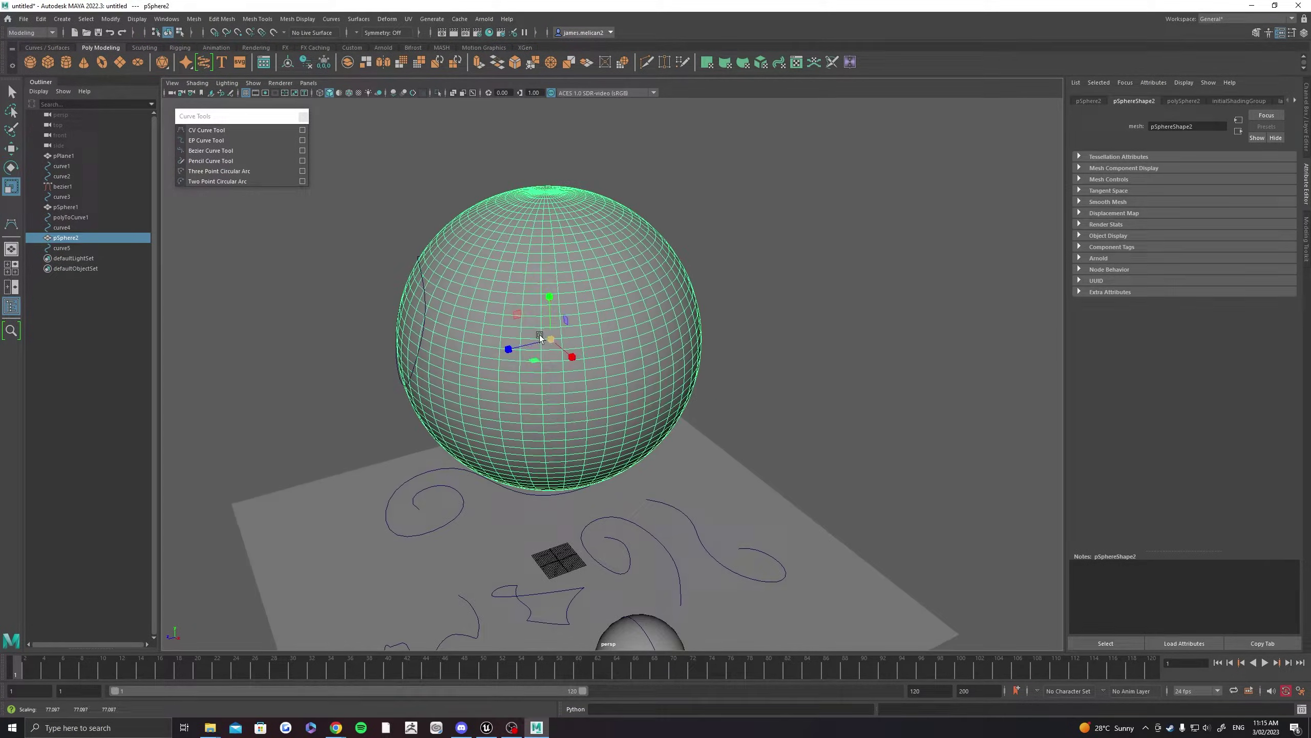
pyautogui.click(673, 227)
pyautogui.keyDown('alt'); pyautogui.moveTo(663, 242); pyautogui.dragTo(569, 286); pyautogui.keyUp('alt')
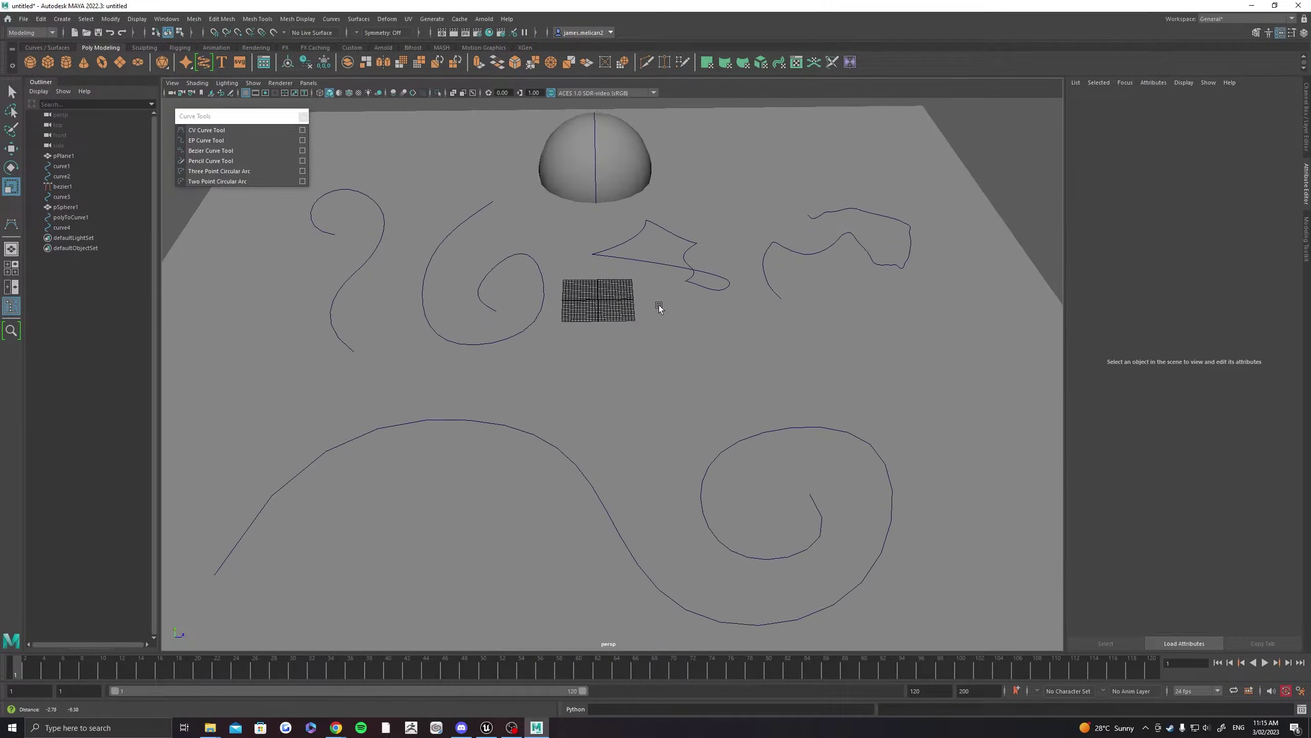
# Draw a long winding curve with the EP Curve Tool on the ground plane, looping around the large S-shaped spiral curve
pyautogui.scroll(-3, 659, 305)
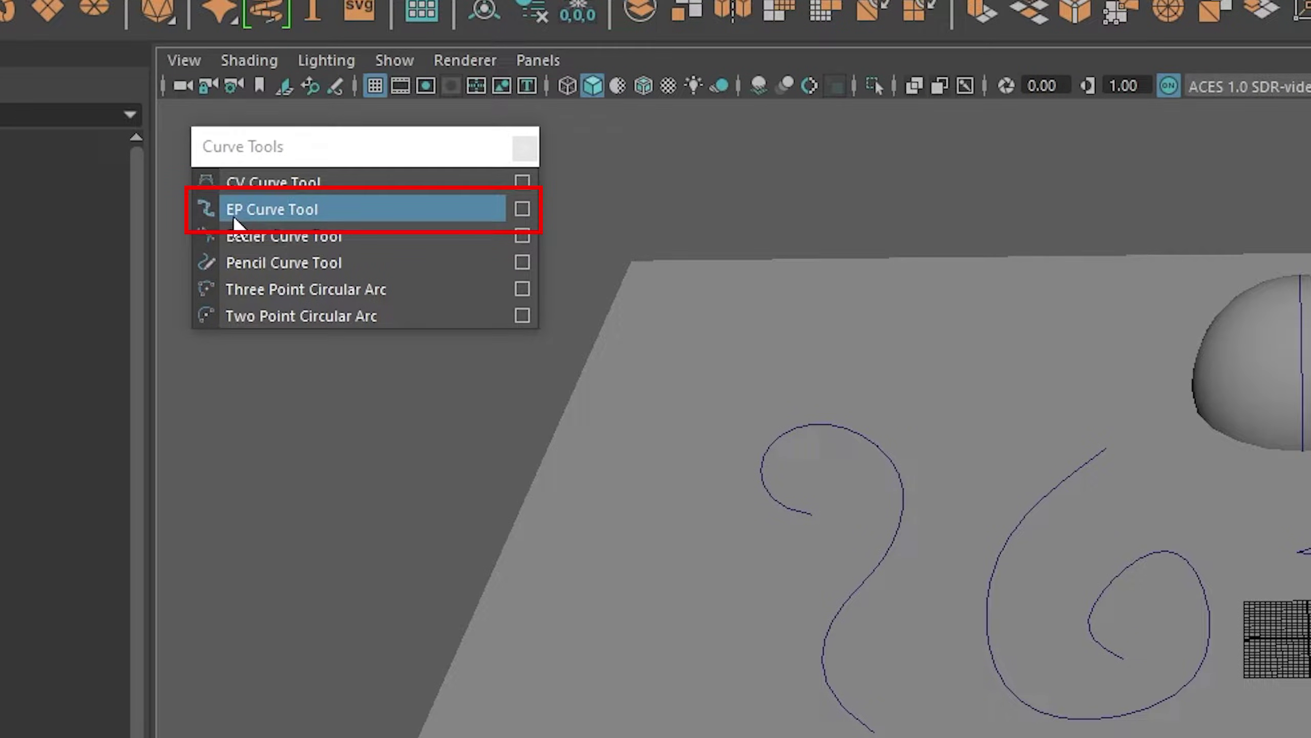
pyautogui.click(335, 210)
pyautogui.keyDown('alt'); pyautogui.moveTo(505, 390); pyautogui.dragTo(328, 419, button='middle'); pyautogui.keyUp('alt')
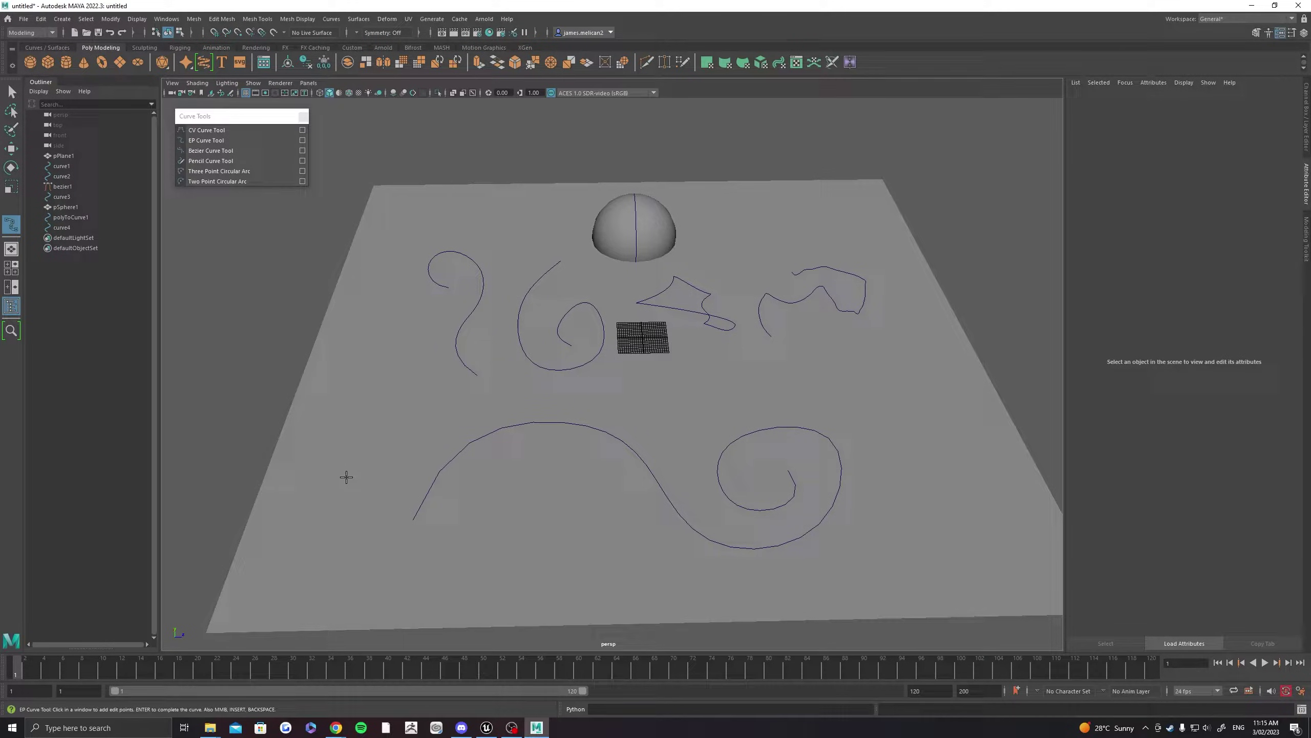
pyautogui.click(349, 493)
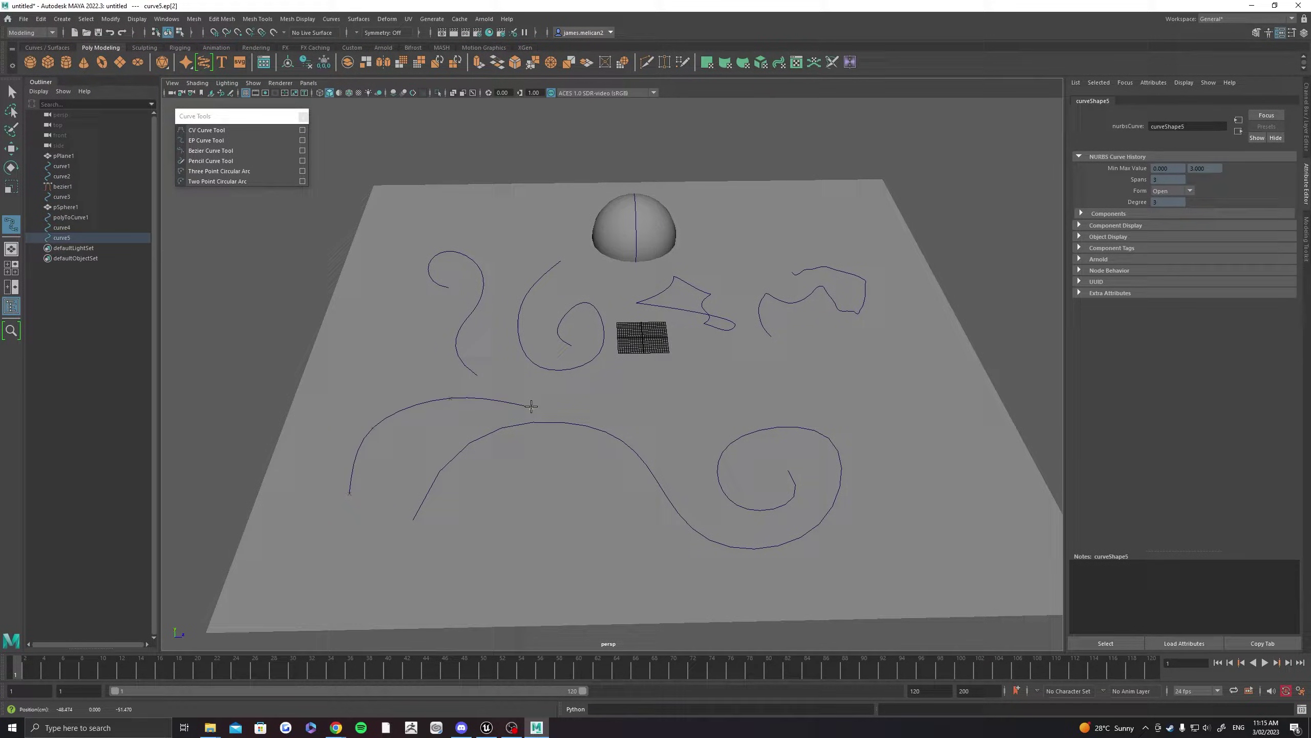
pyautogui.click(907, 407)
pyautogui.moveTo(995, 556); pyautogui.dragTo(1008, 513)
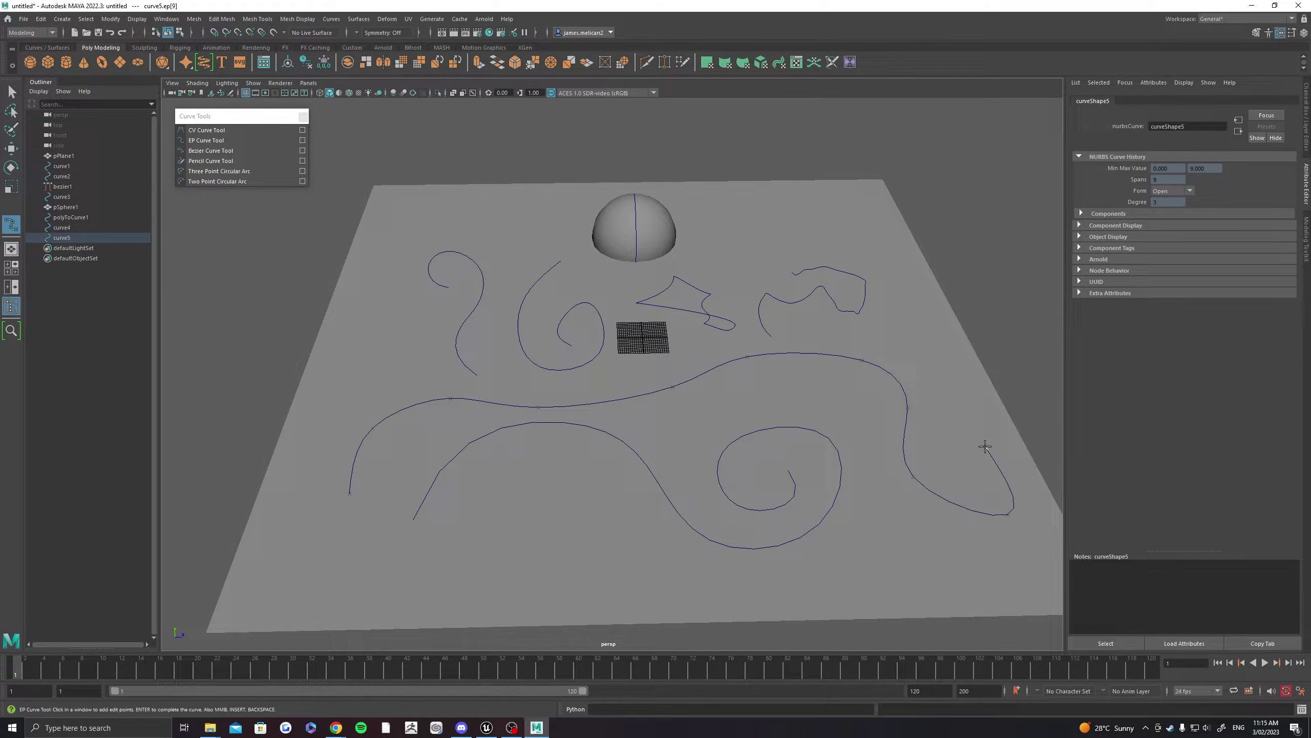
pyautogui.click(956, 427)
pyautogui.click(871, 582)
pyautogui.click(727, 590)
pyautogui.moveTo(726, 590); pyautogui.dragTo(646, 561)
pyautogui.moveTo(473, 598); pyautogui.dragTo(374, 606)
pyautogui.moveTo(281, 539); pyautogui.dragTo(276, 514)
pyautogui.press('Return')
# Delete the large S-shaped spiral curve and the long winding EP curve around it
pyautogui.keyDown('alt'); pyautogui.moveTo(447, 473); pyautogui.dragTo(629, 468); pyautogui.keyUp('alt')
pyautogui.click(654, 466)
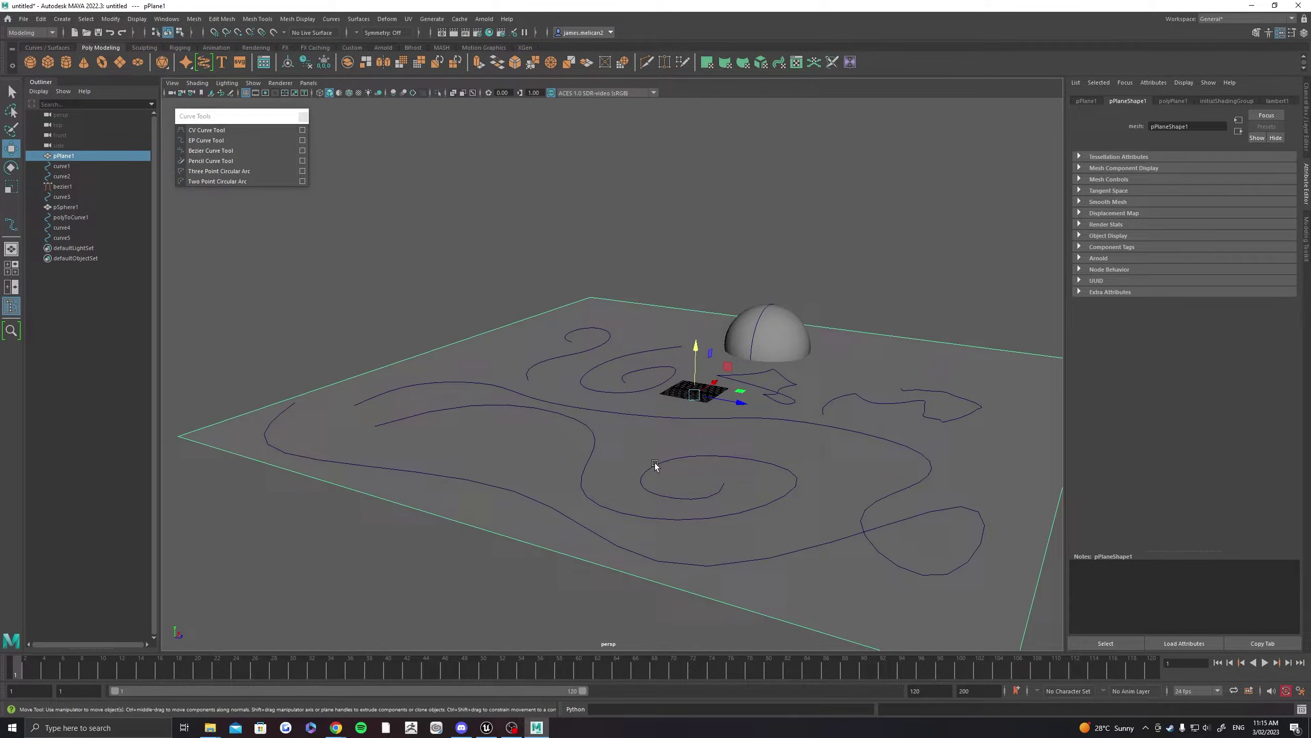
pyautogui.click(656, 466)
pyautogui.press('Delete')
pyautogui.keyDown('alt'); pyautogui.moveTo(558, 421); pyautogui.dragTo(764, 353); pyautogui.keyUp('alt')
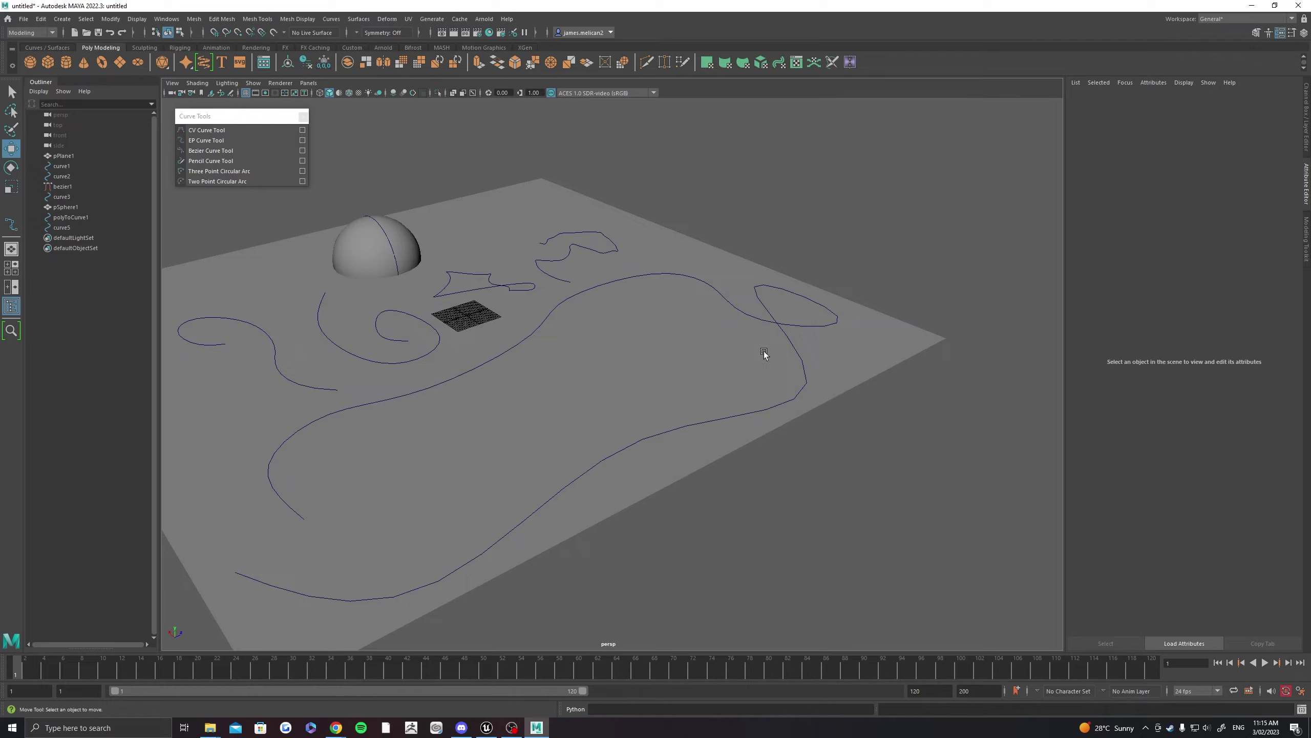
pyautogui.click(783, 330)
pyautogui.keyDown('alt'); pyautogui.moveTo(672, 348); pyautogui.dragTo(602, 366); pyautogui.keyUp('alt')
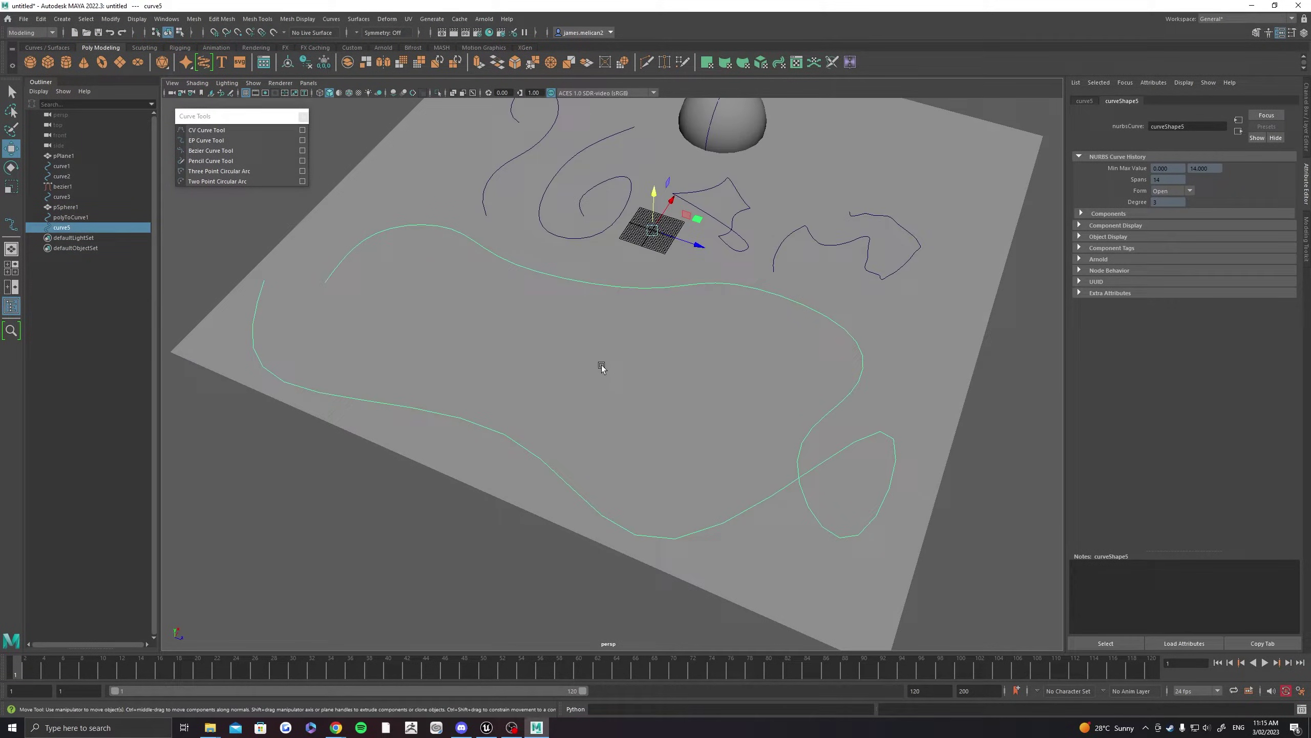
pyautogui.press('Delete')
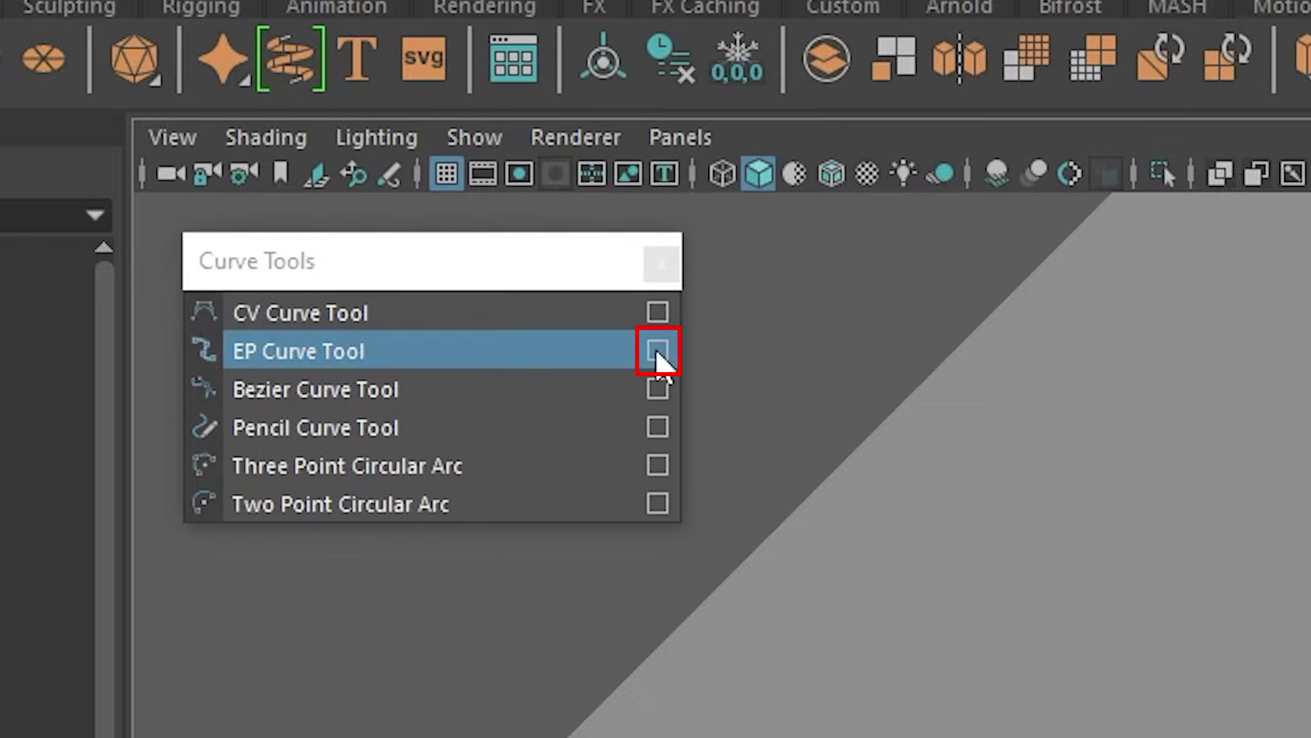
# Set the EP Curve Tool's curve degree to 1 Linear and draw an angular zigzag curve on the empty front area of the ground plane
pyautogui.click(658, 356)
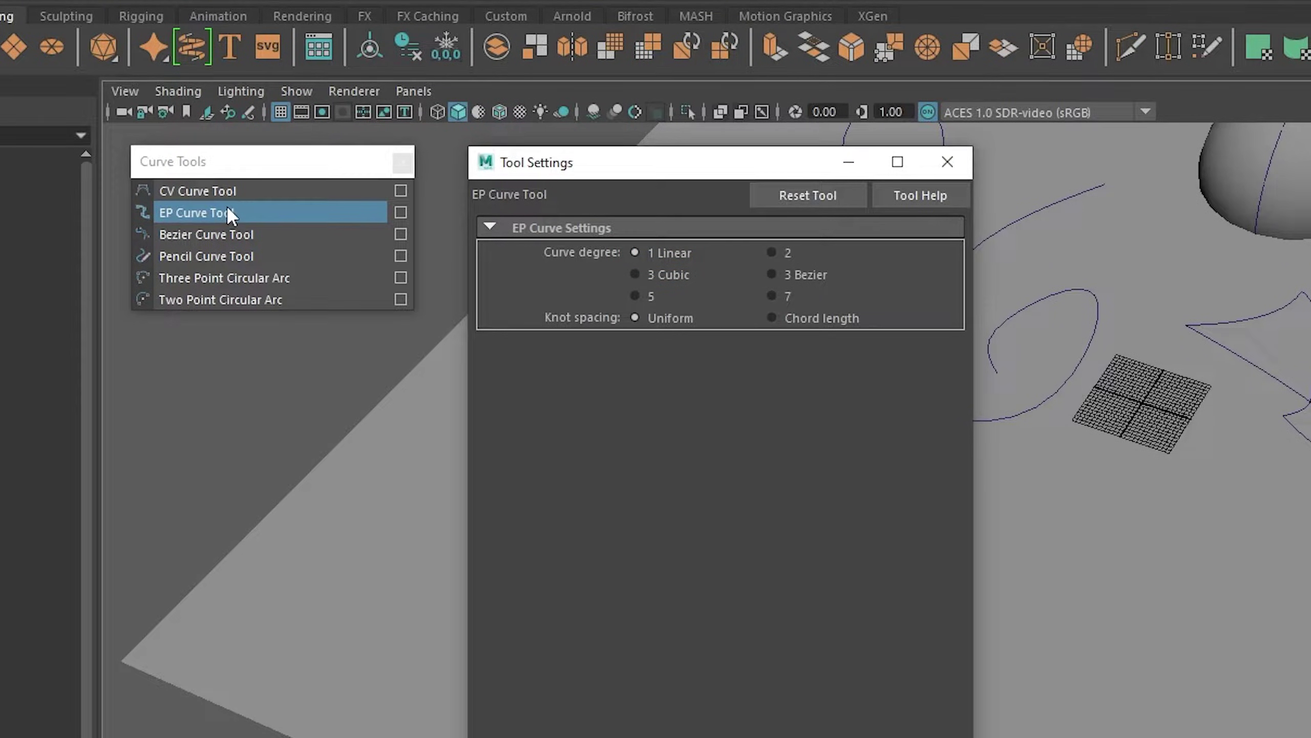
pyautogui.click(947, 162)
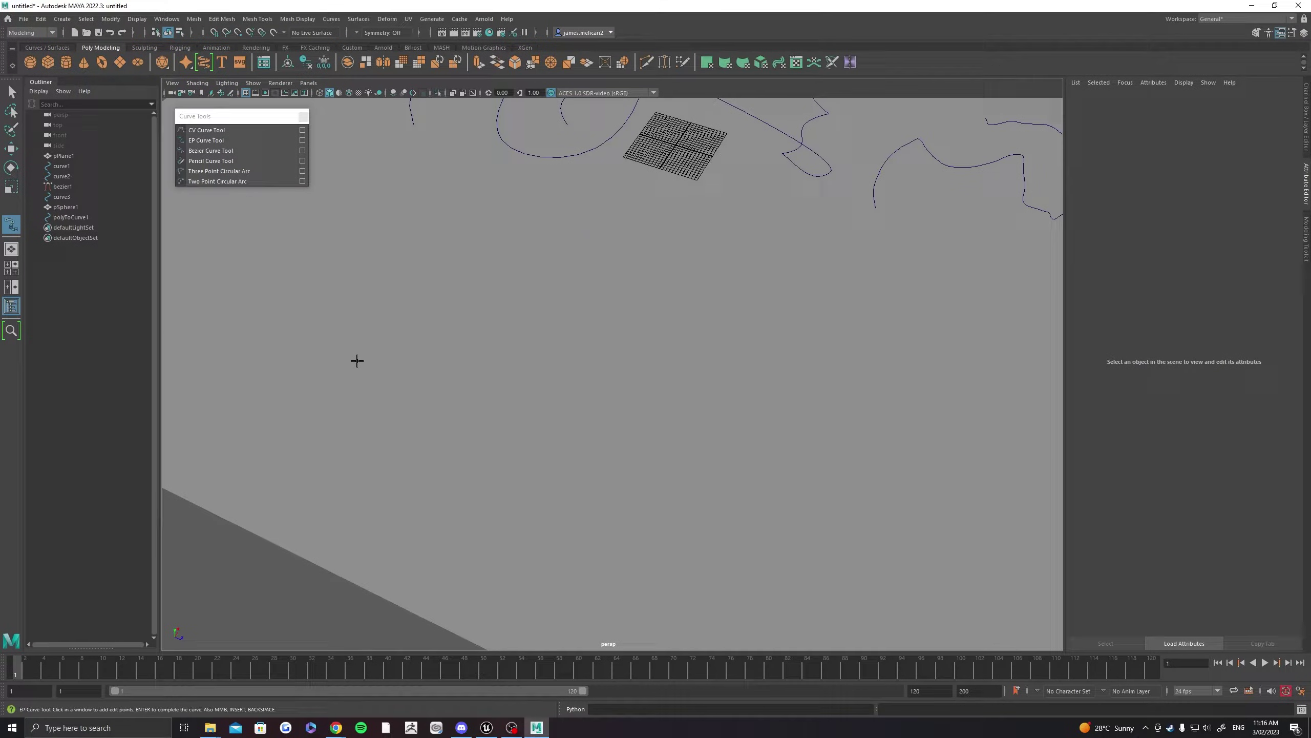
pyautogui.click(357, 361)
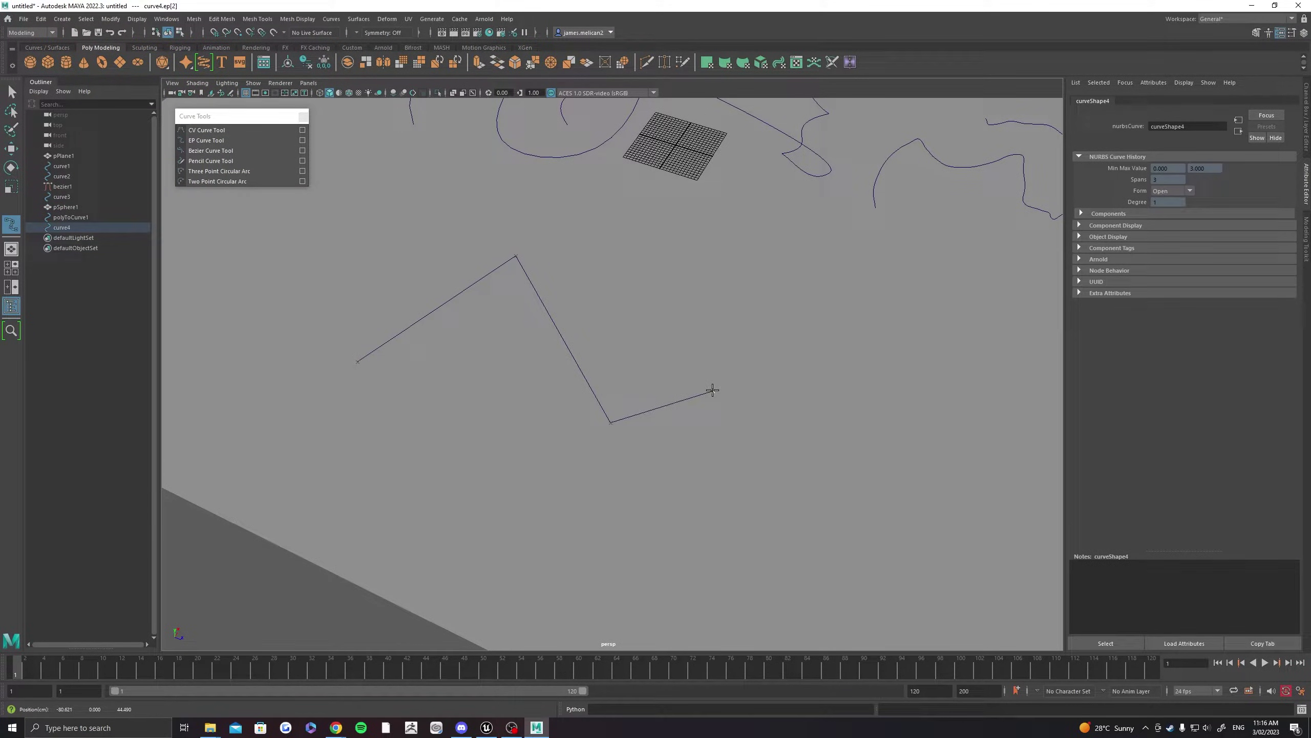
pyautogui.moveTo(836, 444); pyautogui.dragTo(845, 442)
pyautogui.click(928, 310)
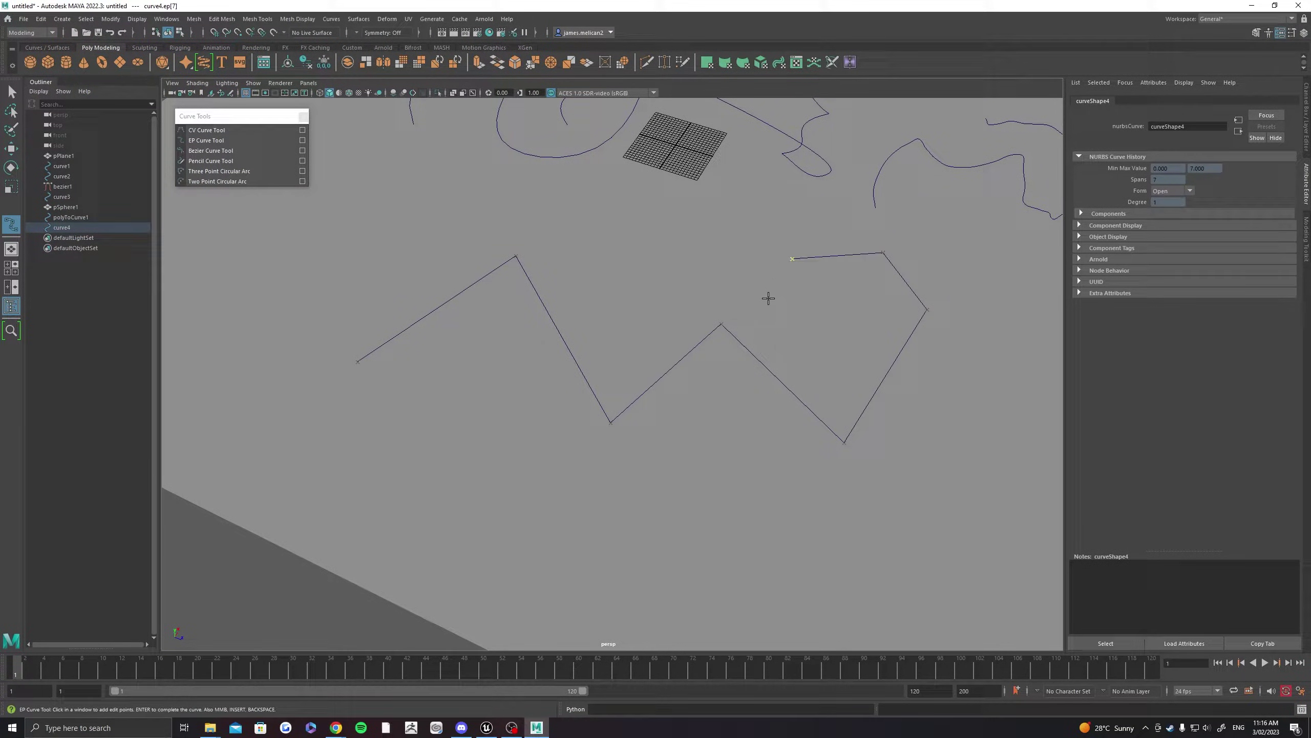
pyautogui.press('Return')
pyautogui.press('w')
pyautogui.keyDown('alt'); pyautogui.moveTo(614, 312); pyautogui.dragTo(665, 302); pyautogui.keyUp('alt')
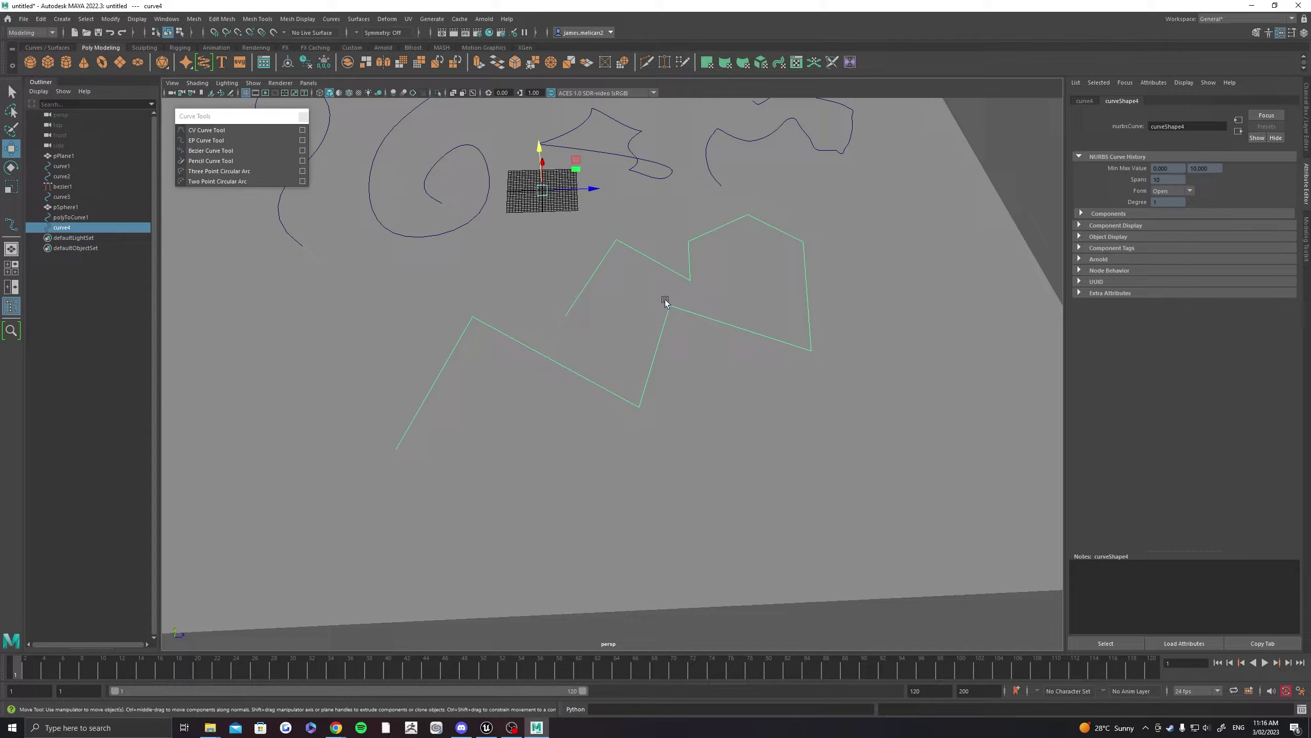
# Delete the angular zigzag curve and set the EP Curve Tool's curve degree to 3 Cubic
pyautogui.press('Delete')
pyautogui.click(303, 140)
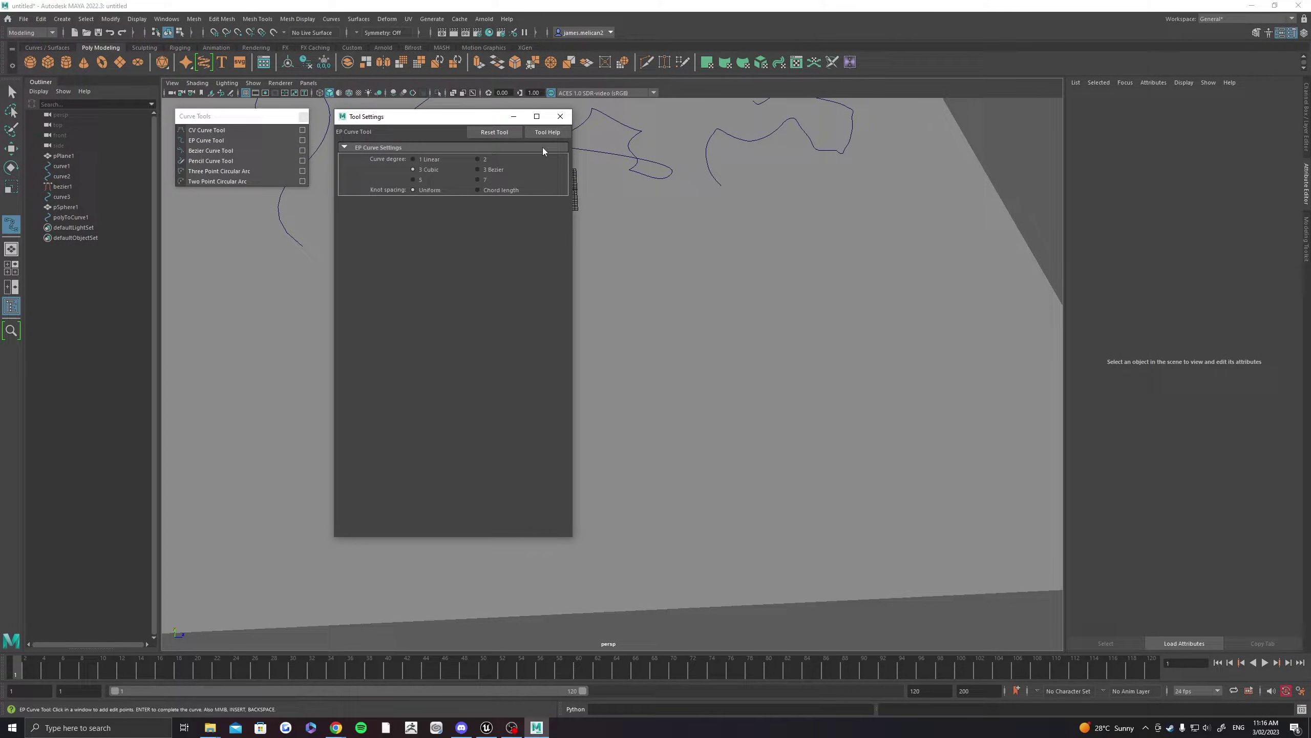
pyautogui.click(561, 117)
# Draw a smooth wave-shaped EP curve on the empty front area of the ground plane
pyautogui.click(421, 393)
pyautogui.click(512, 311)
pyautogui.click(643, 421)
pyautogui.click(738, 293)
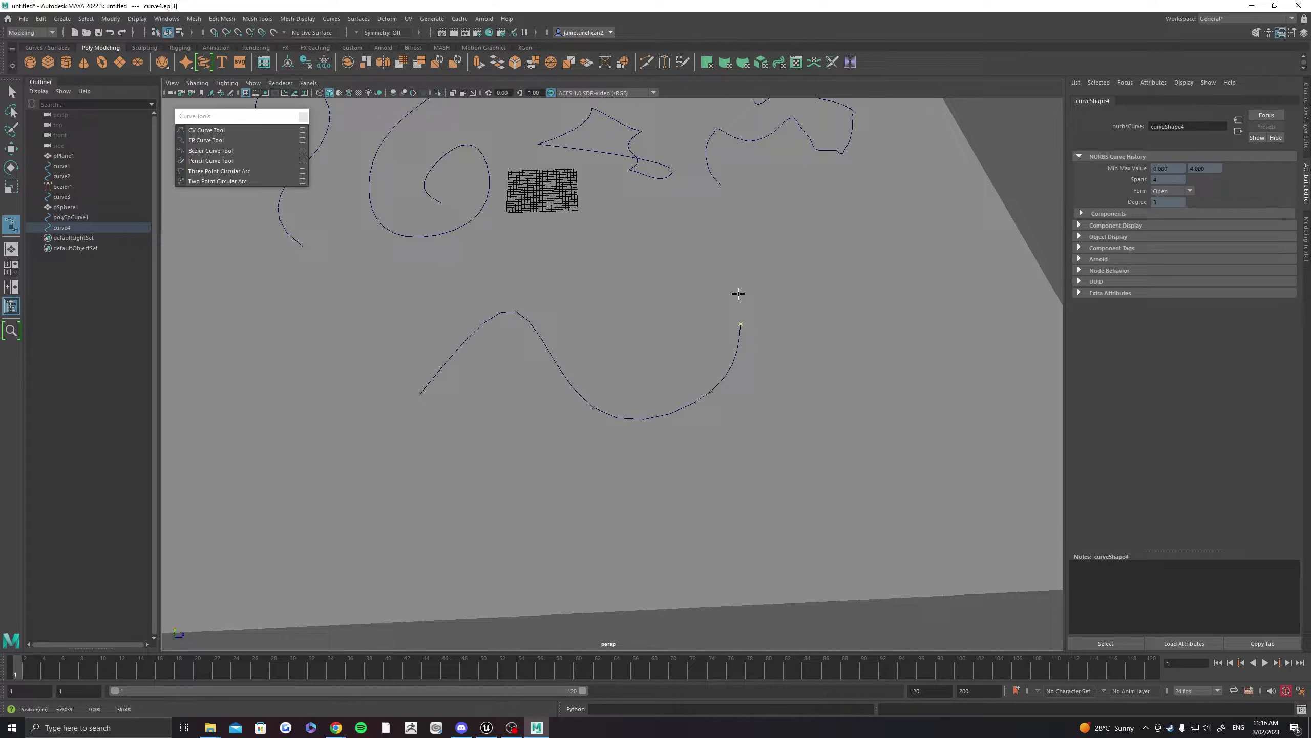
pyautogui.click(739, 280)
pyautogui.press('Return')
pyautogui.keyDown('alt'); pyautogui.moveTo(785, 371); pyautogui.dragTo(618, 384); pyautogui.keyUp('alt')
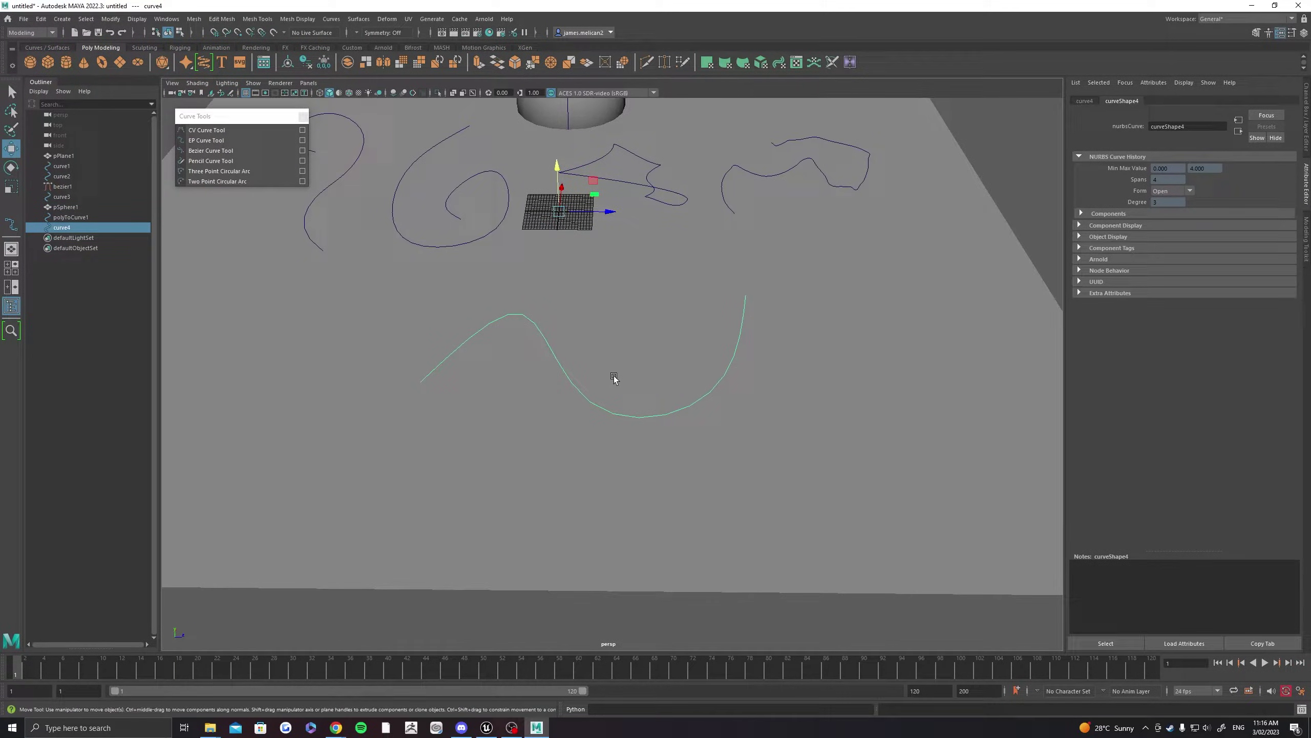
# Delete the smooth wave-shaped EP curve and activate the CV Curve Tool
pyautogui.press('Delete')
pyautogui.click(227, 140)
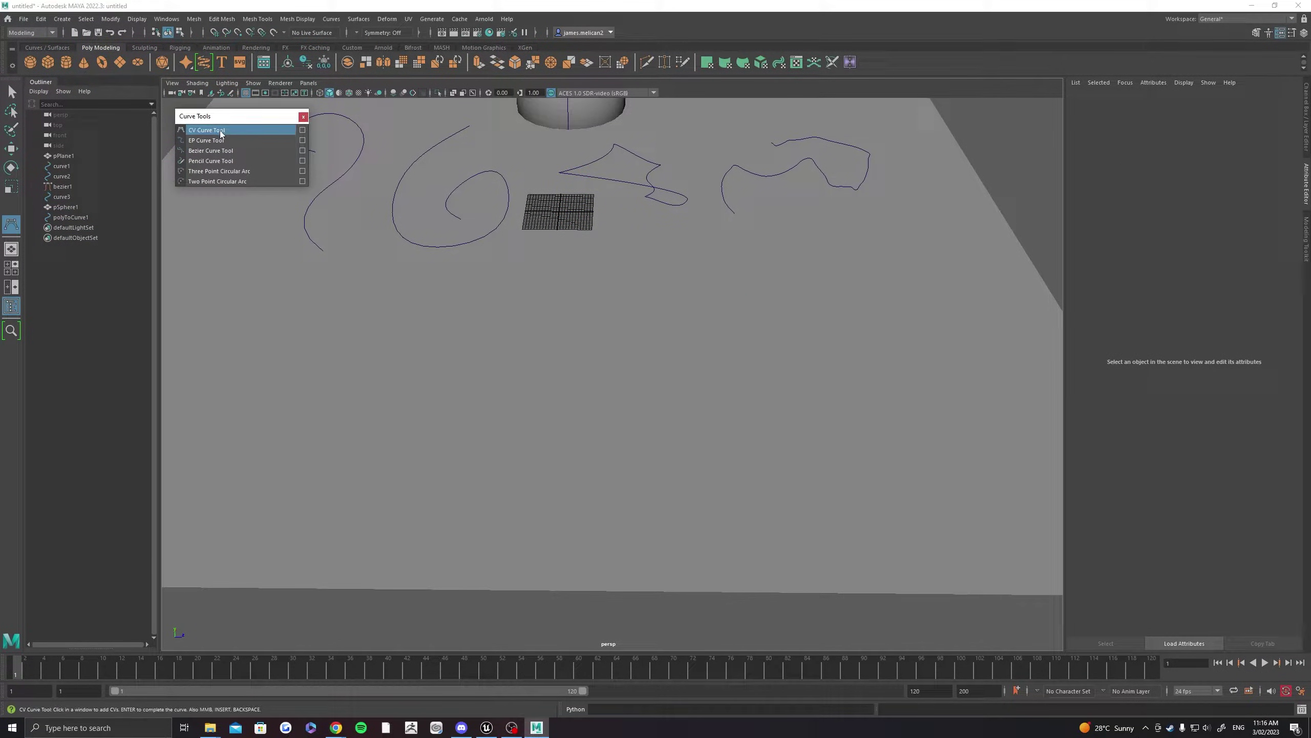
pyautogui.click(234, 443)
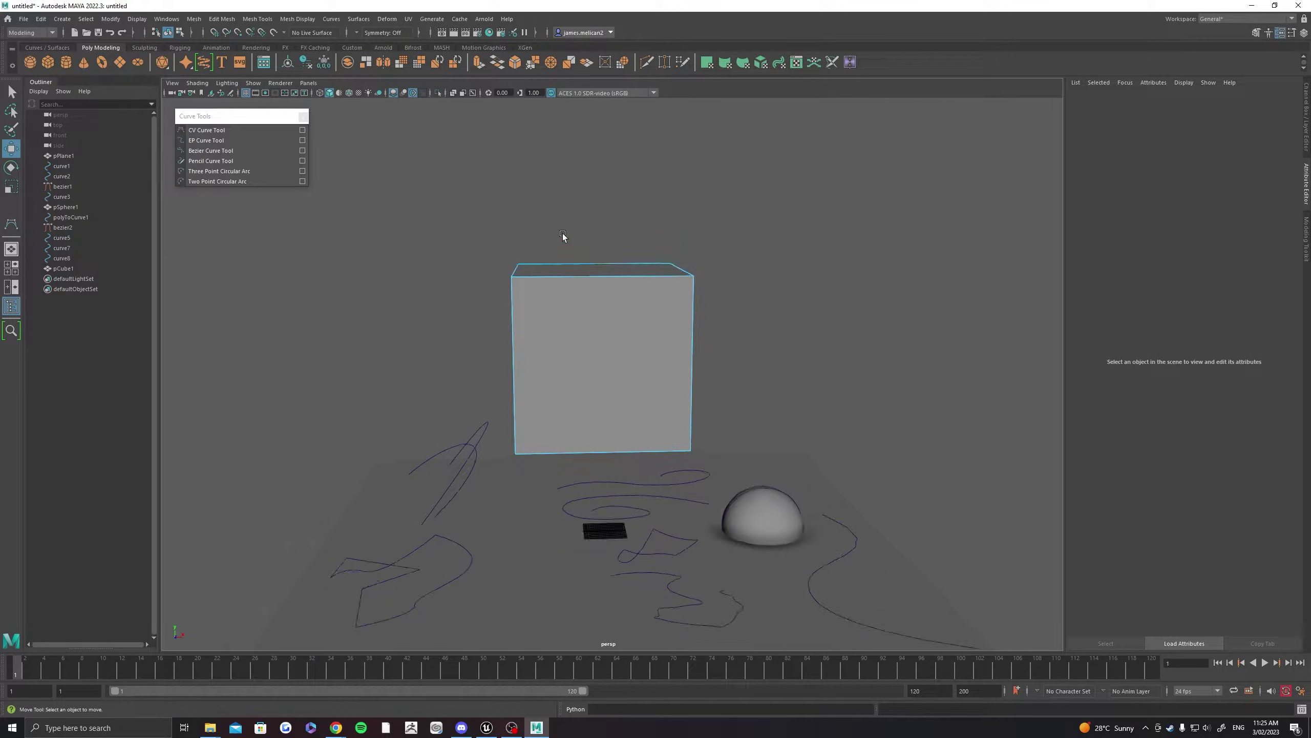
# Return the cube to object mode and set the EP Curve Tool's curve degree to 1 Linear
pyautogui.keyDown('alt'); pyautogui.moveTo(562, 233); pyautogui.dragTo(585, 299); pyautogui.keyUp('alt')
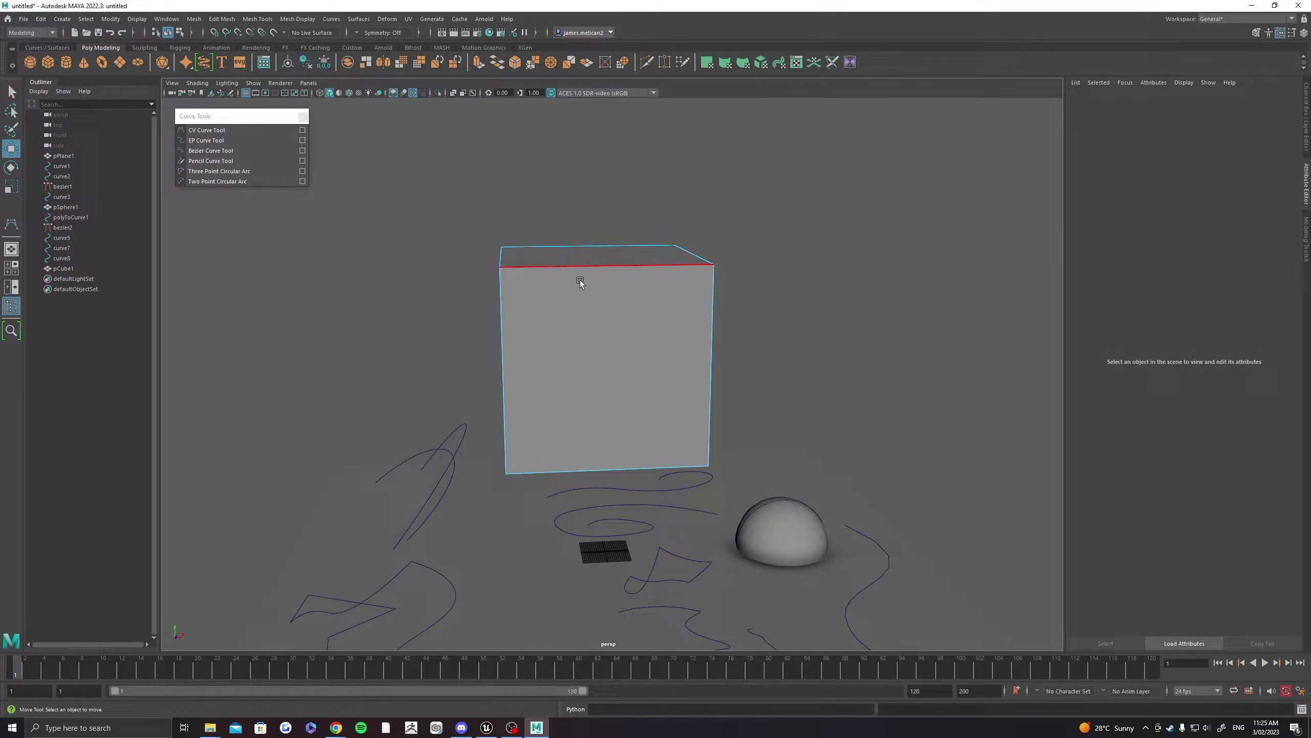
pyautogui.moveTo(579, 281); pyautogui.dragTo(622, 249, button='right')
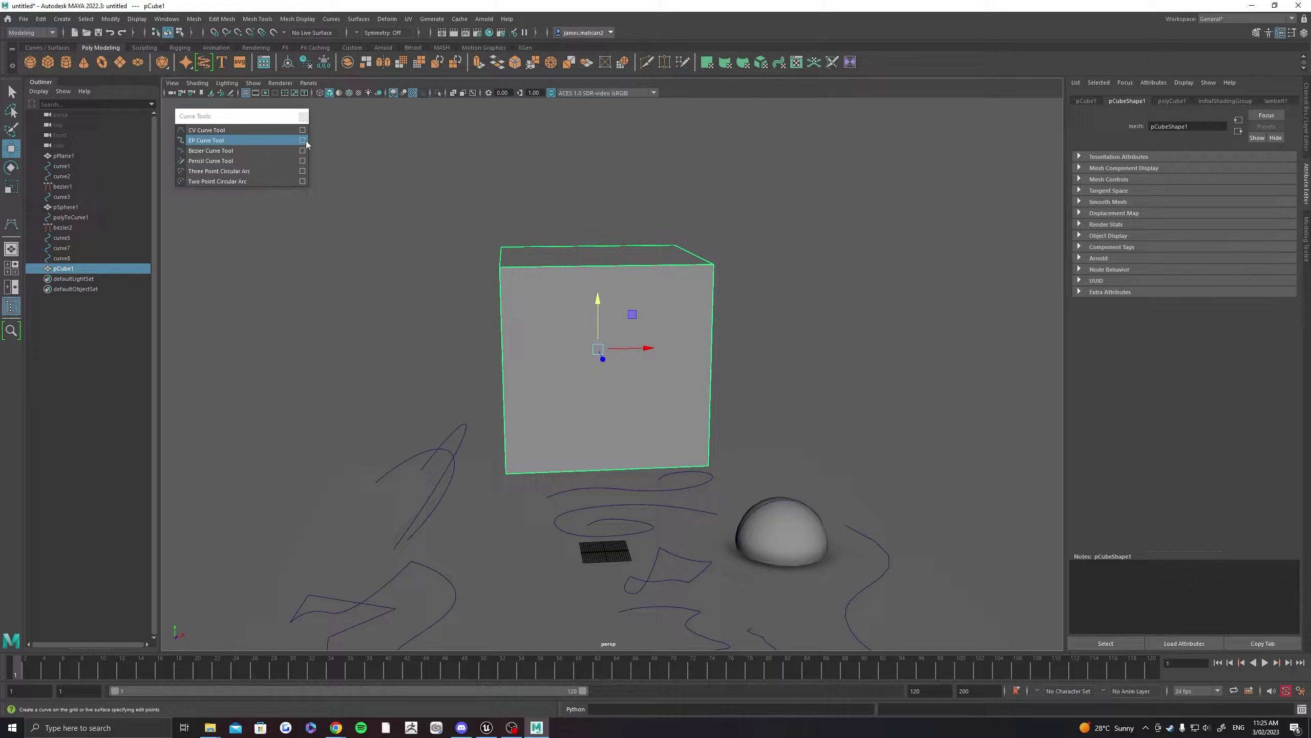
pyautogui.click(302, 140)
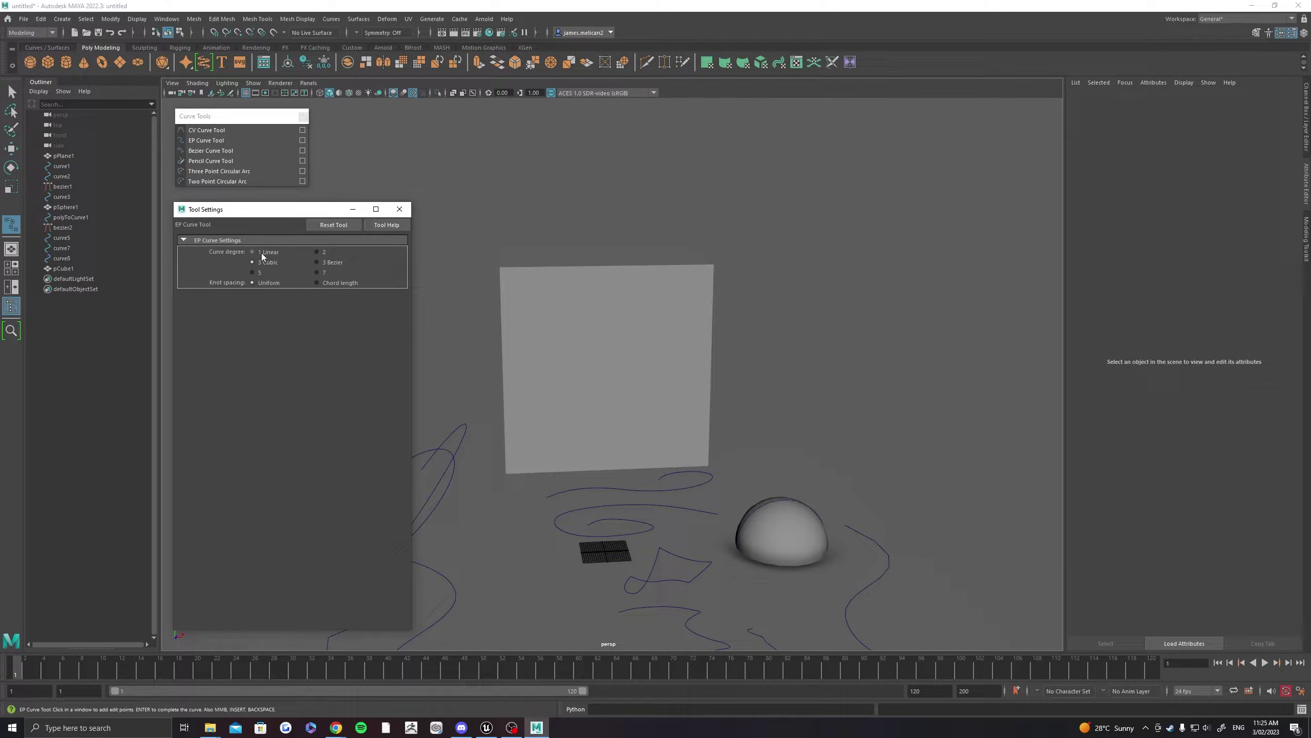
pyautogui.click(399, 209)
# Start a linear EP curve along the top edge of the cube's front face, snapping its points to the two corner vertices
pyautogui.scroll(4, 529, 296)
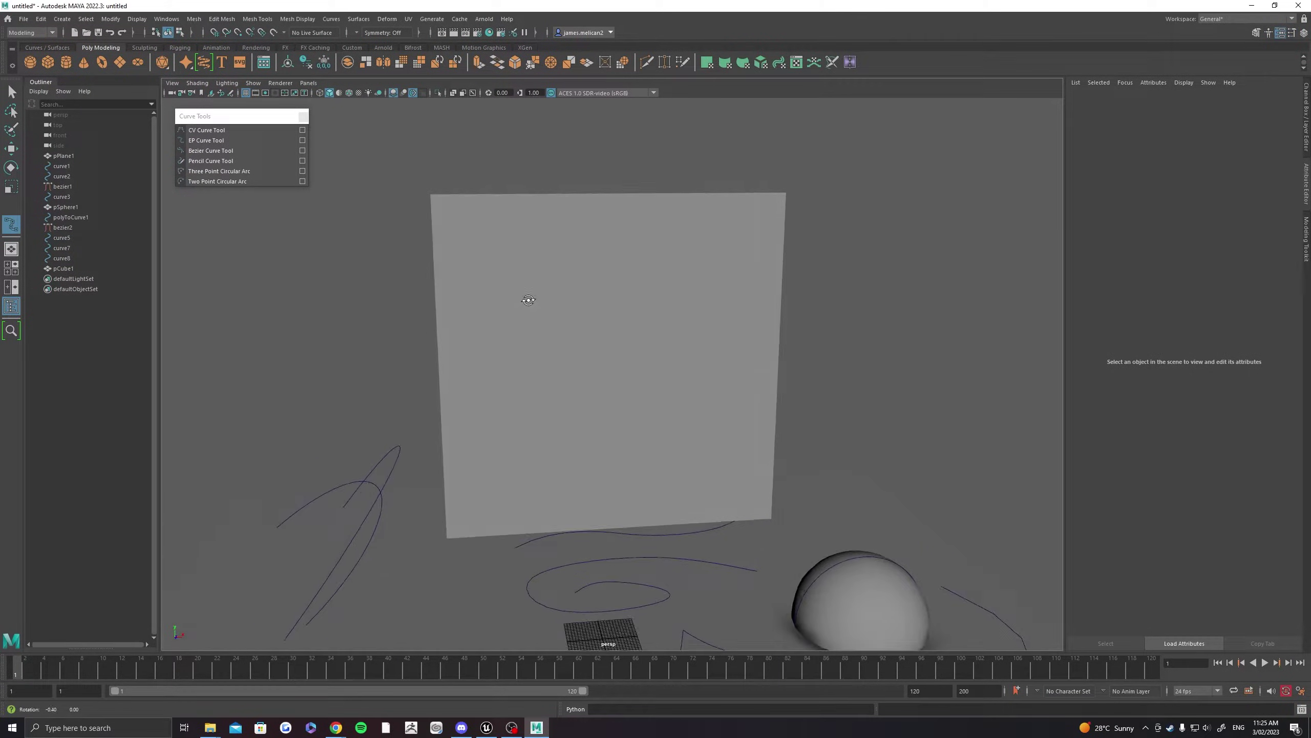
pyautogui.keyDown('alt'); pyautogui.moveTo(530, 296); pyautogui.dragTo(548, 302); pyautogui.keyUp('alt')
pyautogui.press('v')
pyautogui.click(538, 243)
pyautogui.keyDown('alt'); pyautogui.moveTo(646, 271); pyautogui.dragTo(562, 274); pyautogui.keyUp('alt')
pyautogui.press('v')
pyautogui.click(590, 253)
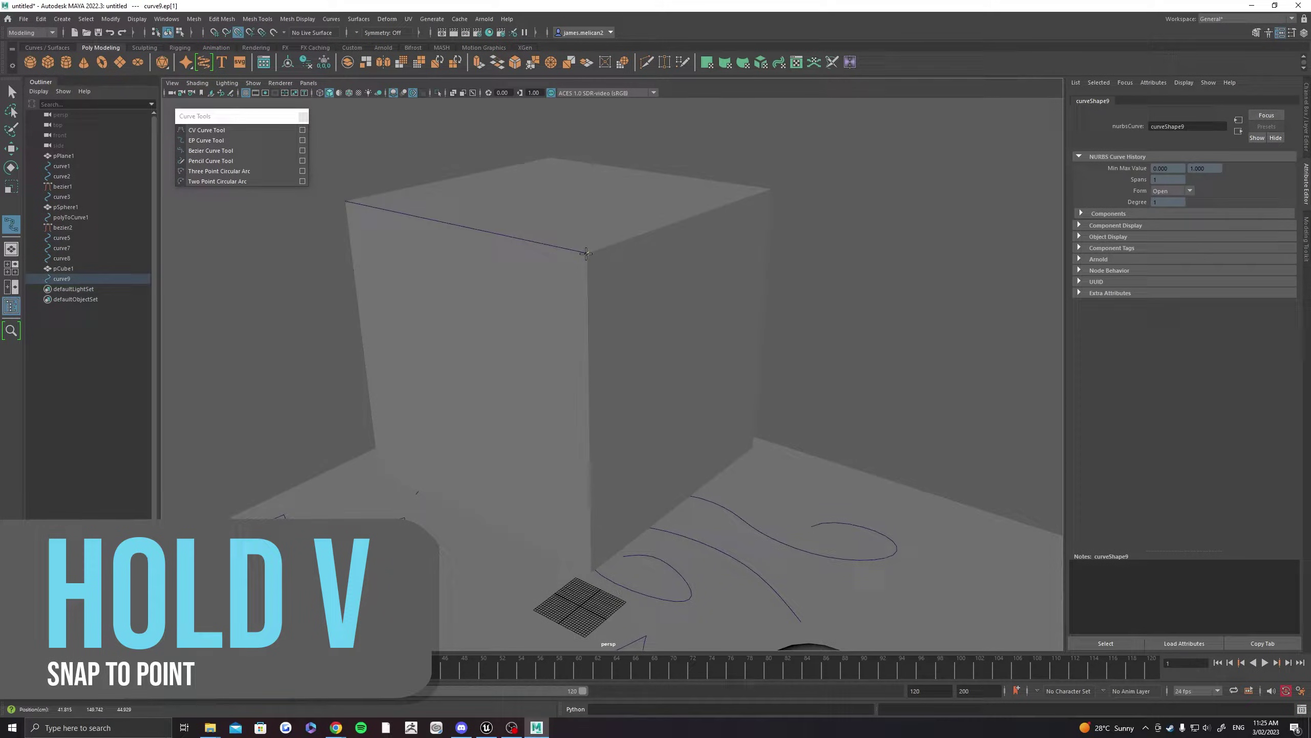
# Continue the linear curve through the front face's bottom corners back to its starting corner with point snapping, and finish the square outline
pyautogui.keyDown('alt'); pyautogui.moveTo(585, 427); pyautogui.dragTo(599, 359); pyautogui.keyUp('alt')
pyautogui.keyDown('alt'); pyautogui.moveTo(621, 416); pyautogui.dragTo(661, 427); pyautogui.keyUp('alt')
pyautogui.press('v')
pyautogui.click(429, 436)
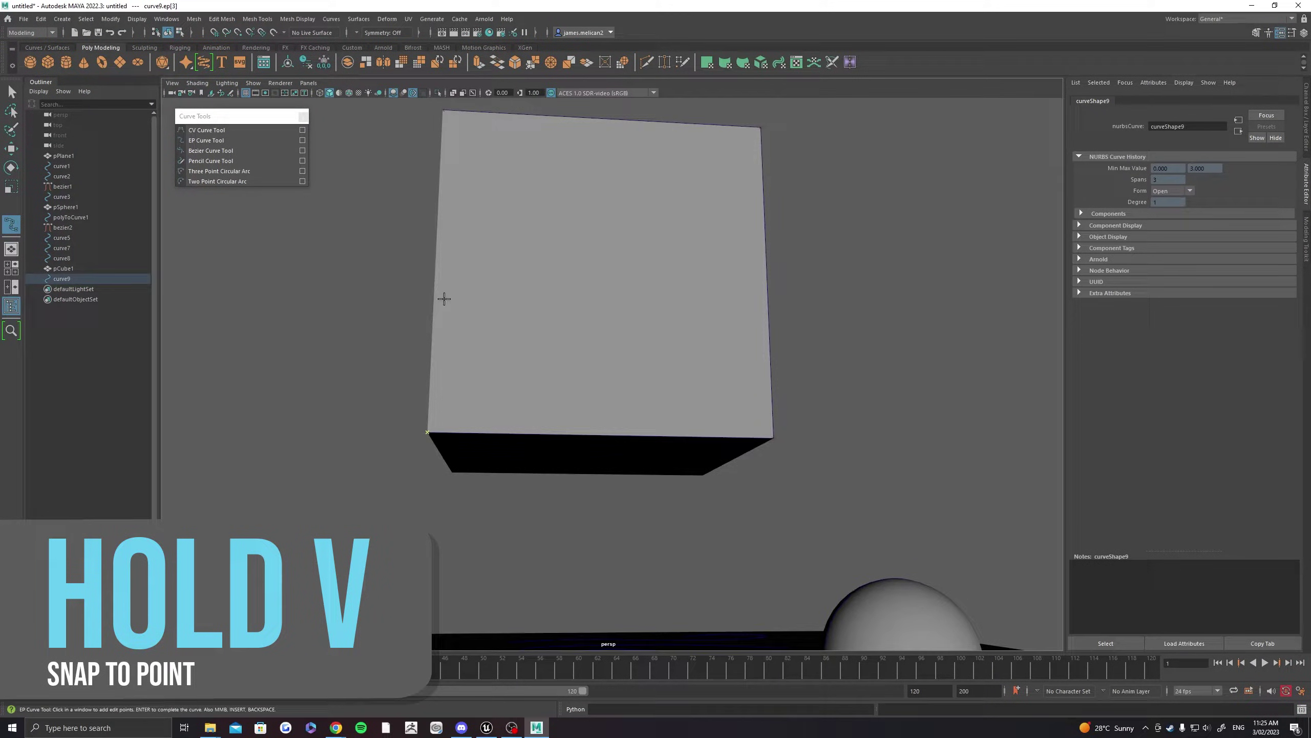
pyautogui.keyDown('alt'); pyautogui.moveTo(442, 296); pyautogui.dragTo(493, 361); pyautogui.keyUp('alt')
pyautogui.press('v')
pyautogui.click(520, 268)
pyautogui.press('Return')
pyautogui.press('w')
pyautogui.keyDown('alt'); pyautogui.moveTo(616, 304); pyautogui.dragTo(657, 350); pyautogui.keyUp('alt')
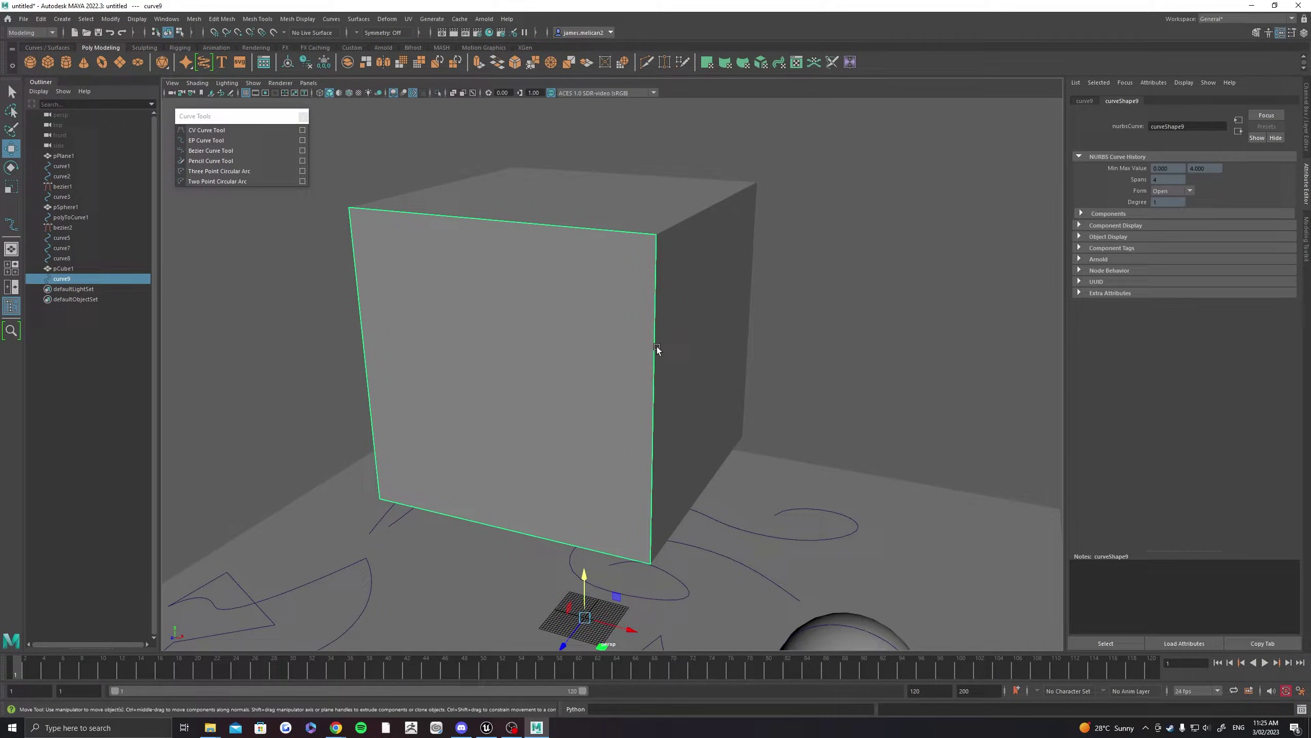
# Create a sweep mesh along the square curve on the cube and set its scale profile to about 3.9
pyautogui.keyDown('alt'); pyautogui.moveTo(522, 282); pyautogui.dragTo(570, 286); pyautogui.keyUp('alt')
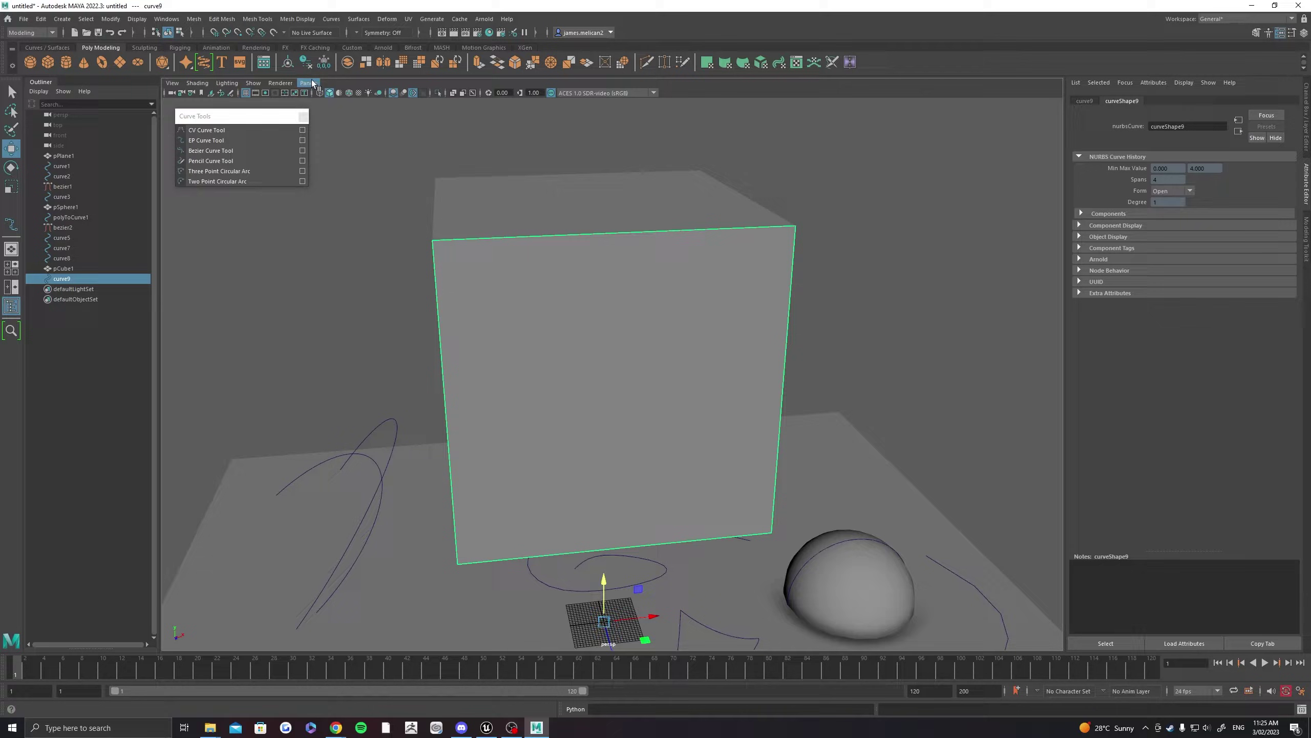
pyautogui.click(207, 62)
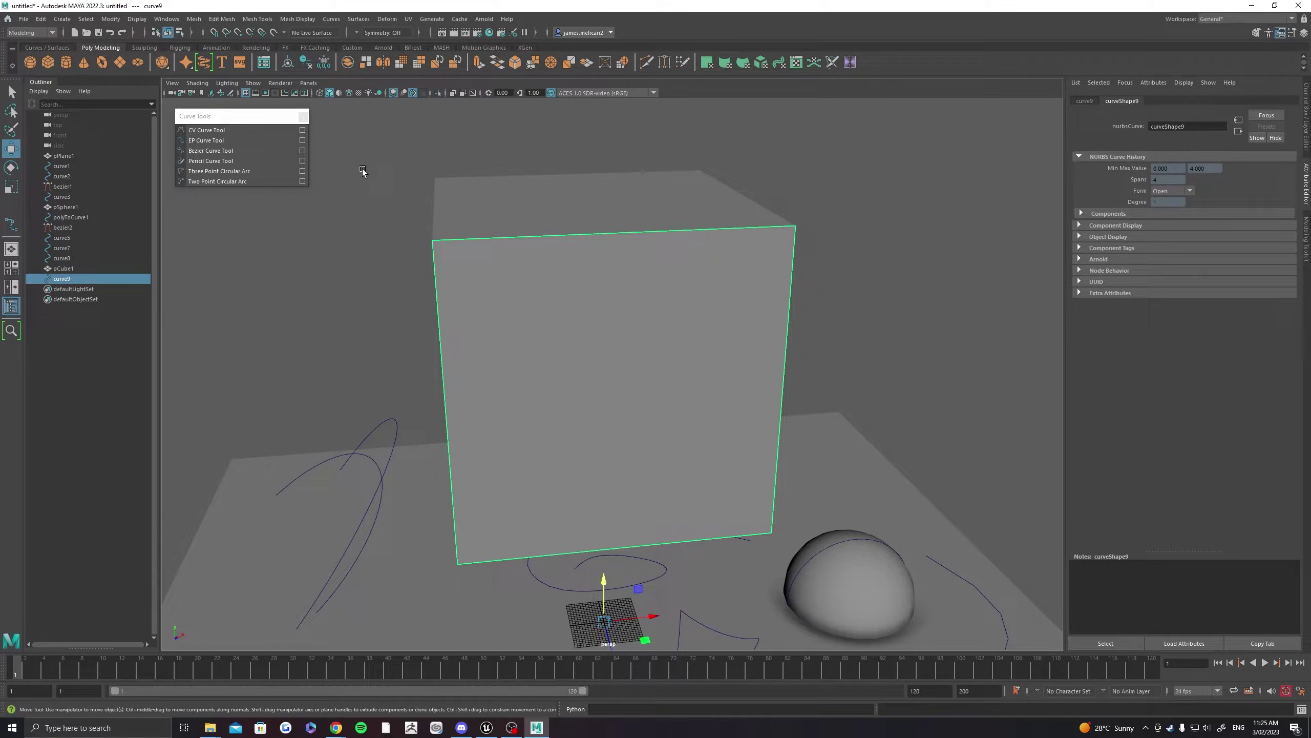
pyautogui.moveTo(1210, 284); pyautogui.dragTo(1268, 284)
pyautogui.keyDown('alt'); pyautogui.moveTo(852, 310); pyautogui.dragTo(588, 339); pyautogui.keyUp('alt')
pyautogui.scroll(5, 582, 345)
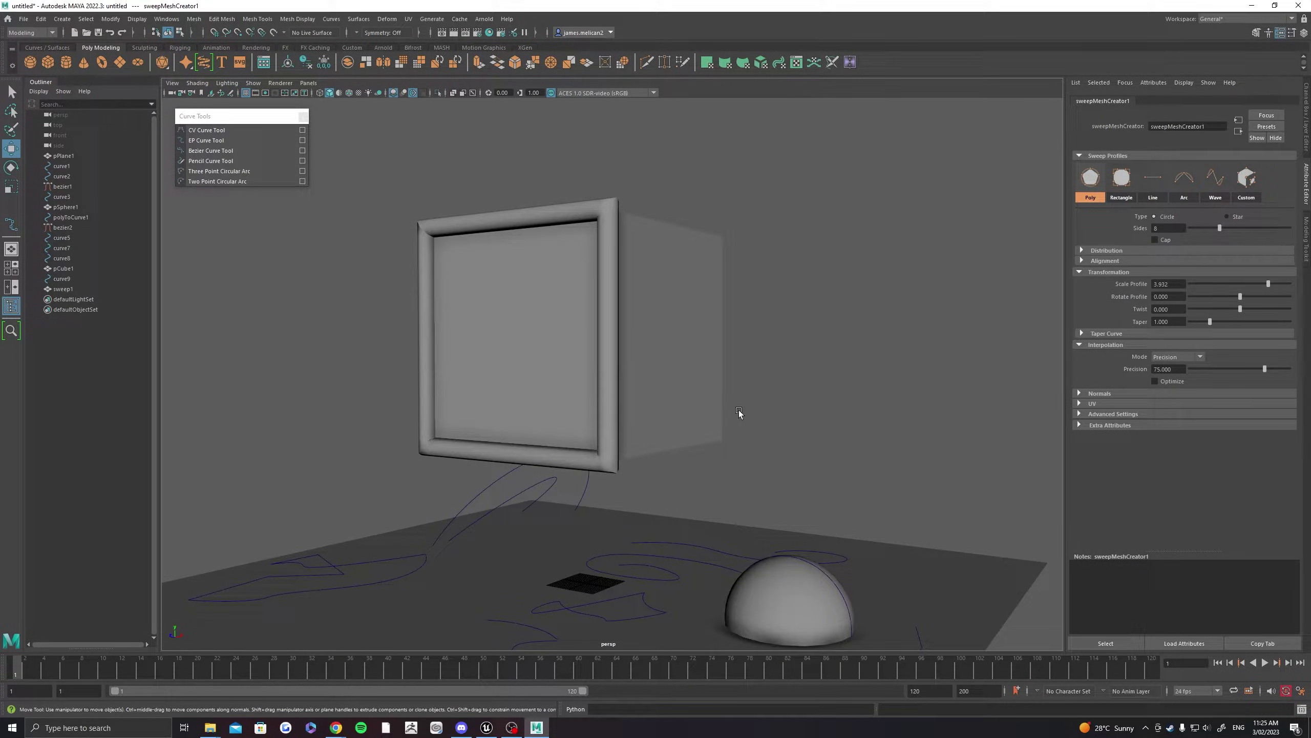
# Draw a wide wave-shaped curve with the CV Curve Tool across the empty front area of the ground plane
pyautogui.click(237, 442)
pyautogui.click(285, 336)
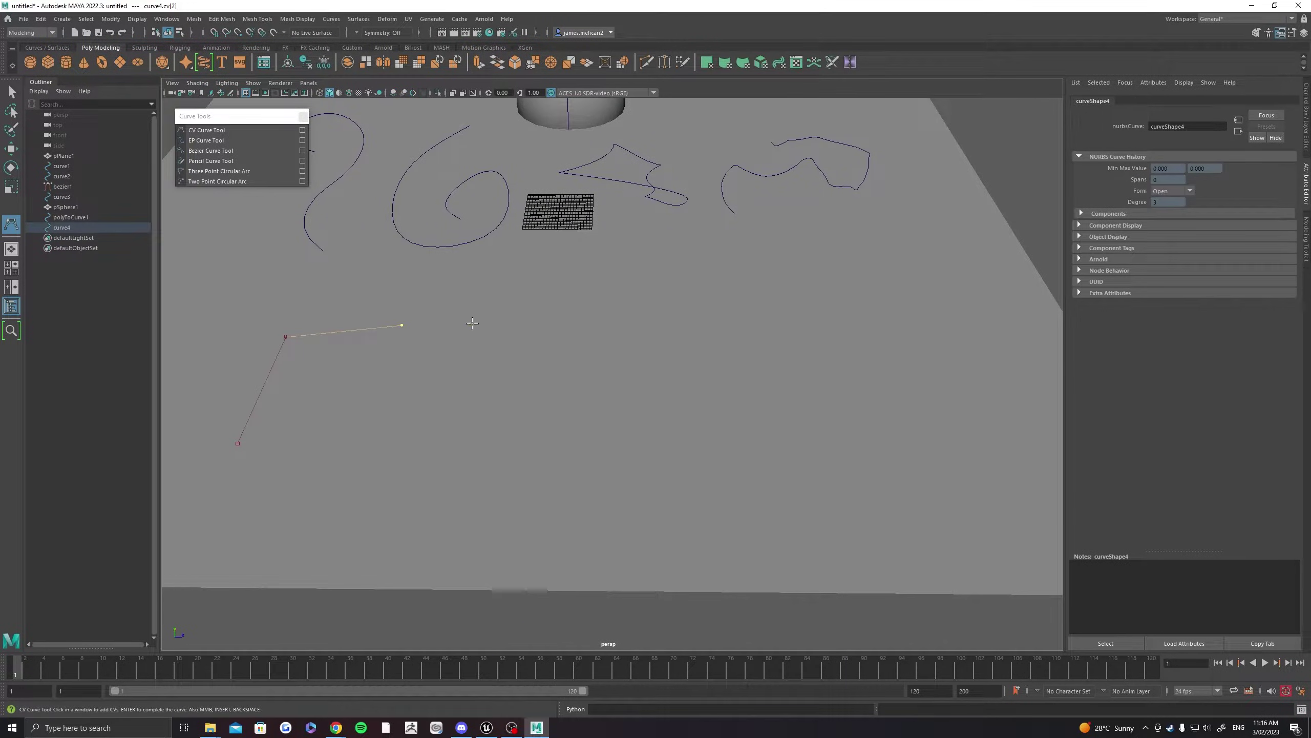
pyautogui.click(401, 325)
pyautogui.click(500, 356)
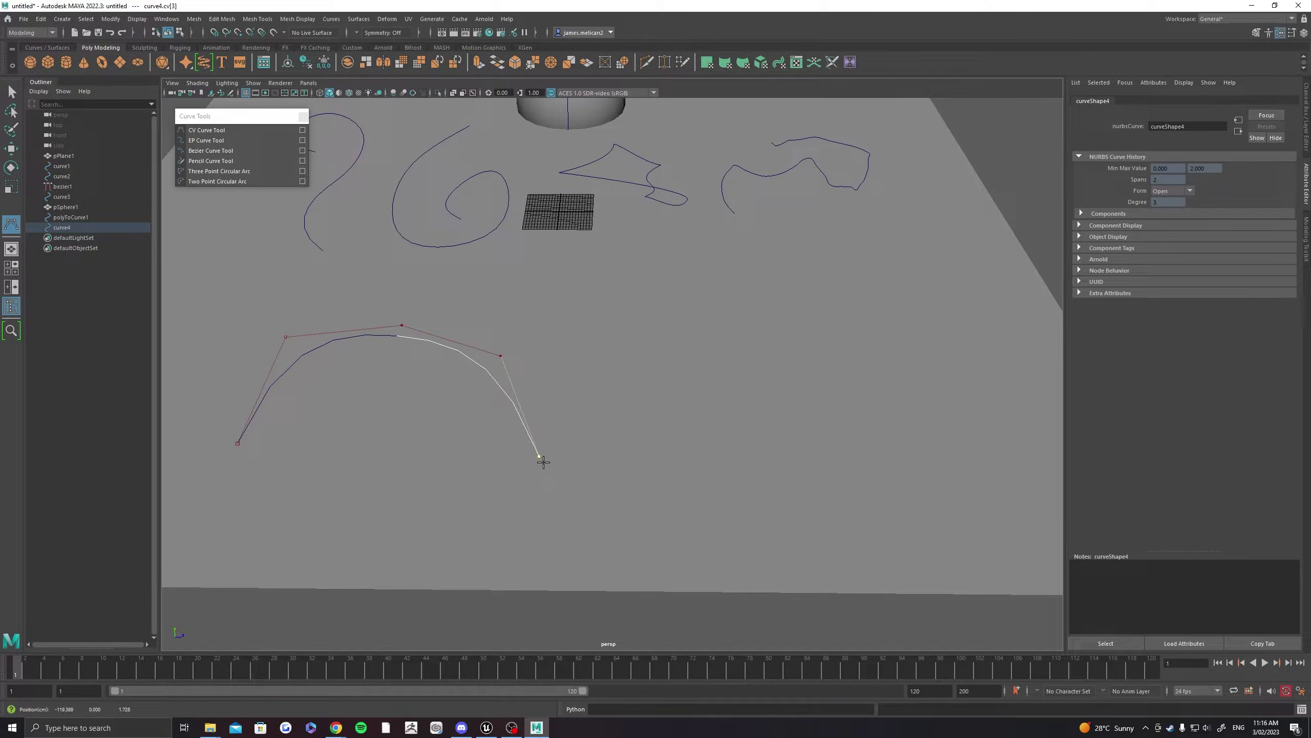
pyautogui.click(579, 490)
pyautogui.click(760, 490)
pyautogui.click(817, 368)
pyautogui.press('Return')
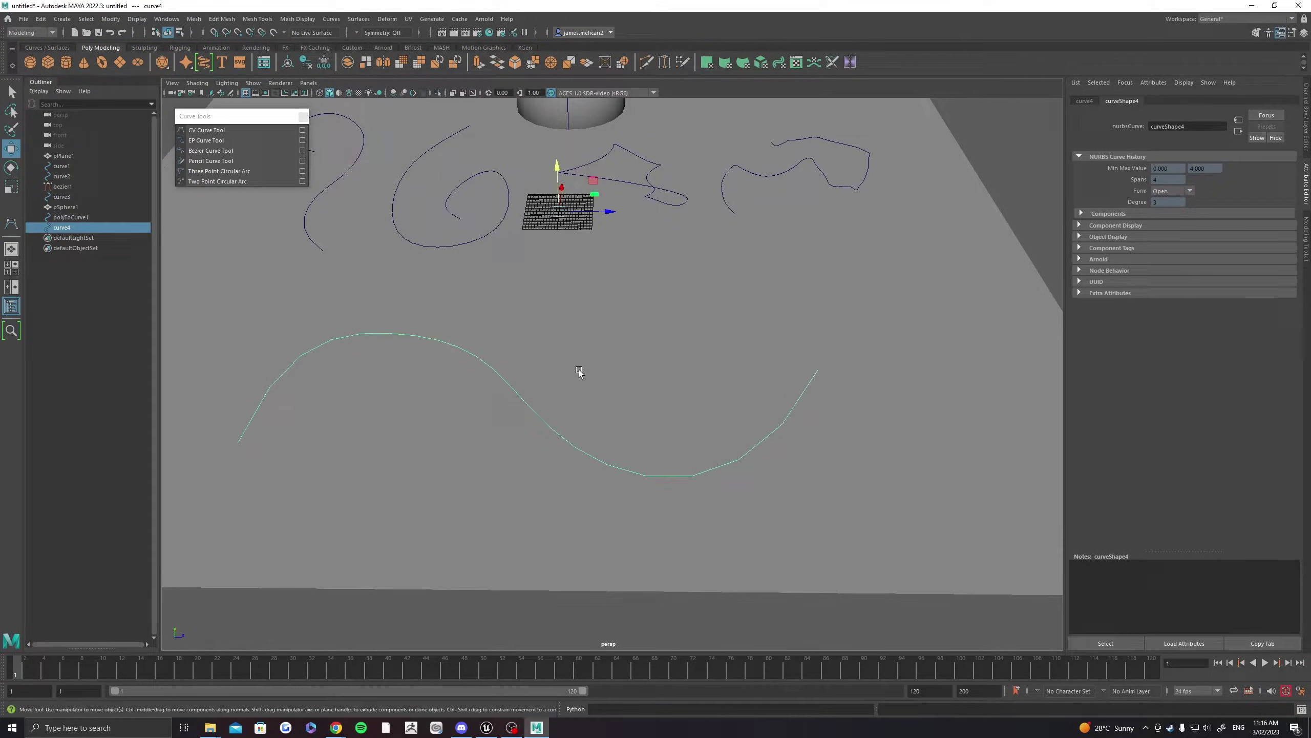
# Switch the wave-shaped curve to control vertex editing and try moving the vertex beside its crest
pyautogui.keyDown('alt'); pyautogui.moveTo(579, 369); pyautogui.dragTo(547, 375); pyautogui.keyUp('alt')
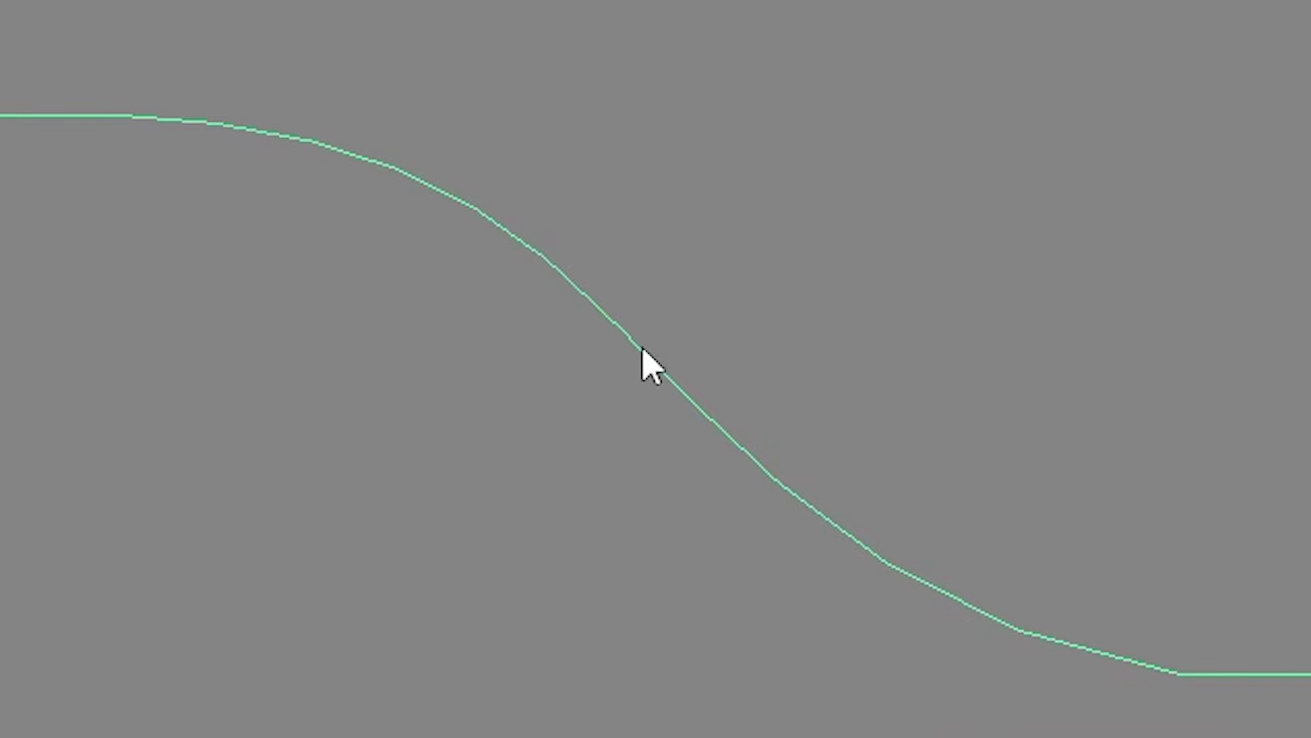
pyautogui.rightClick(643, 346)
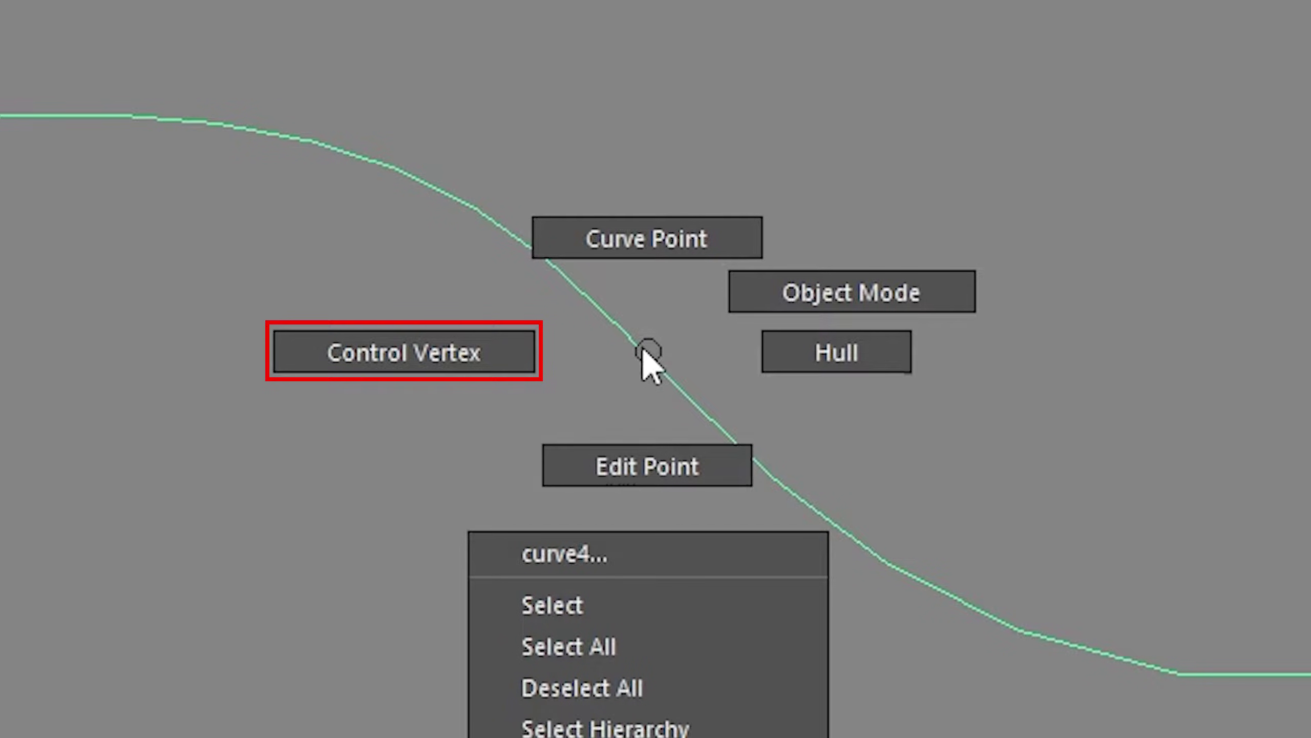
pyautogui.click(502, 365)
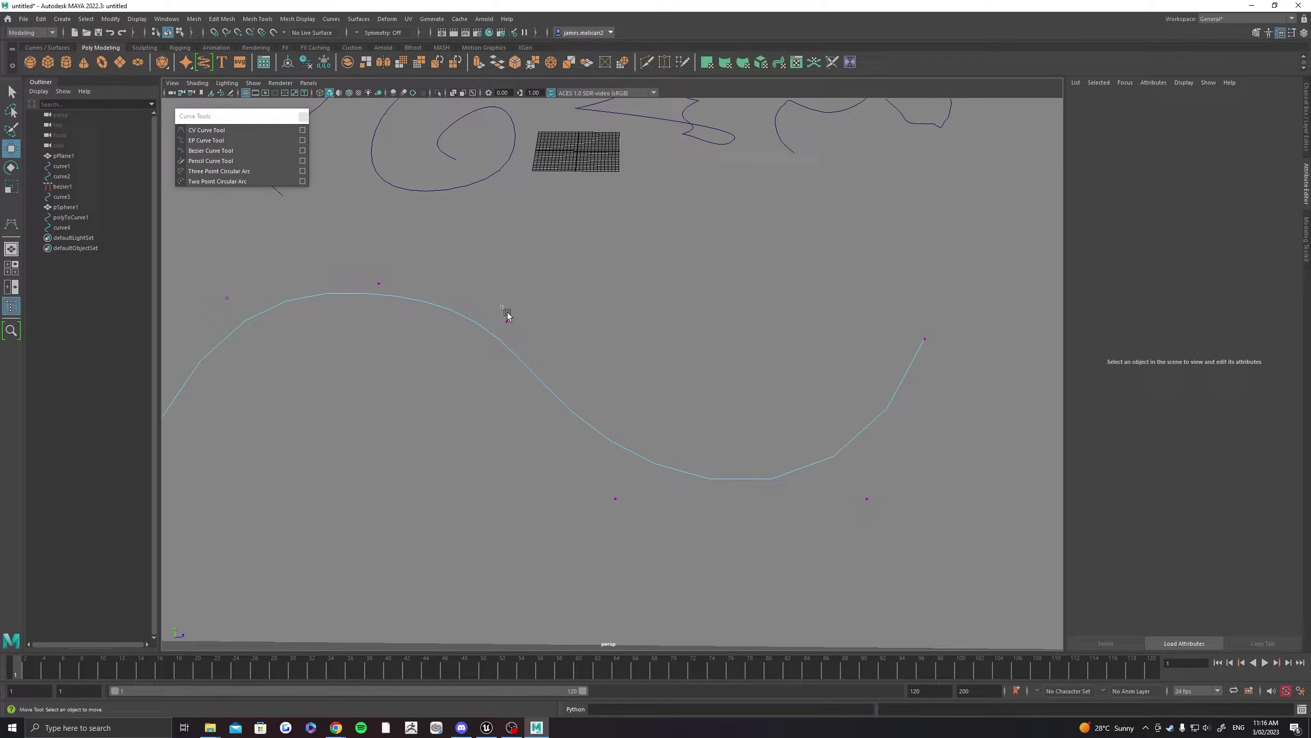
pyautogui.moveTo(507, 313); pyautogui.dragTo(518, 332)
pyautogui.keyDown('alt'); pyautogui.moveTo(549, 352); pyautogui.dragTo(612, 363, button='middle'); pyautogui.keyUp('alt')
pyautogui.moveTo(608, 316); pyautogui.dragTo(591, 345)
pyautogui.hotkey('ctrl', 'z')
pyautogui.scroll(-3, 649, 399)
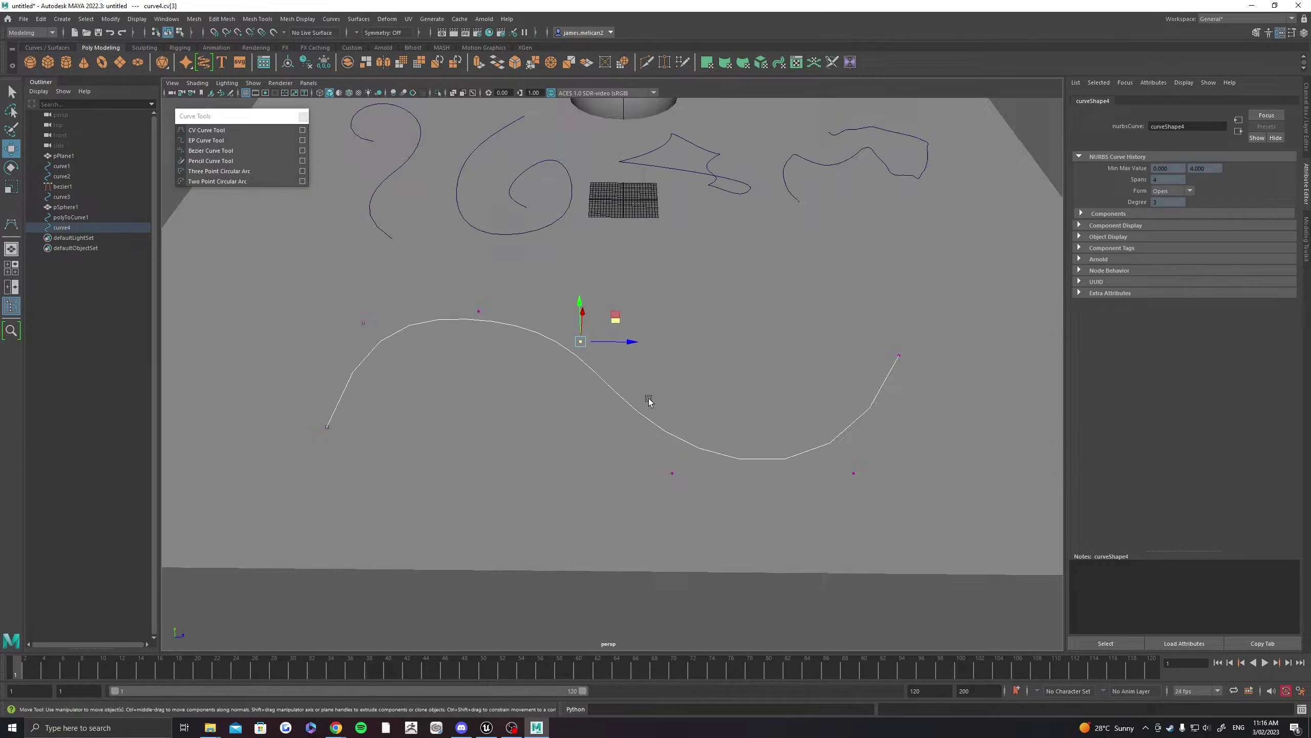
# Lift the selected control vertex off the ground plane and reshape the wave curve through its control vertices
pyautogui.moveTo(649, 401)
pyautogui.keyDown('alt'); pyautogui.mouseDown()
pyautogui.moveTo(691, 369)
pyautogui.moveTo(614, 392)
pyautogui.moveTo(642, 387)
pyautogui.mouseUp(); pyautogui.keyUp('alt')
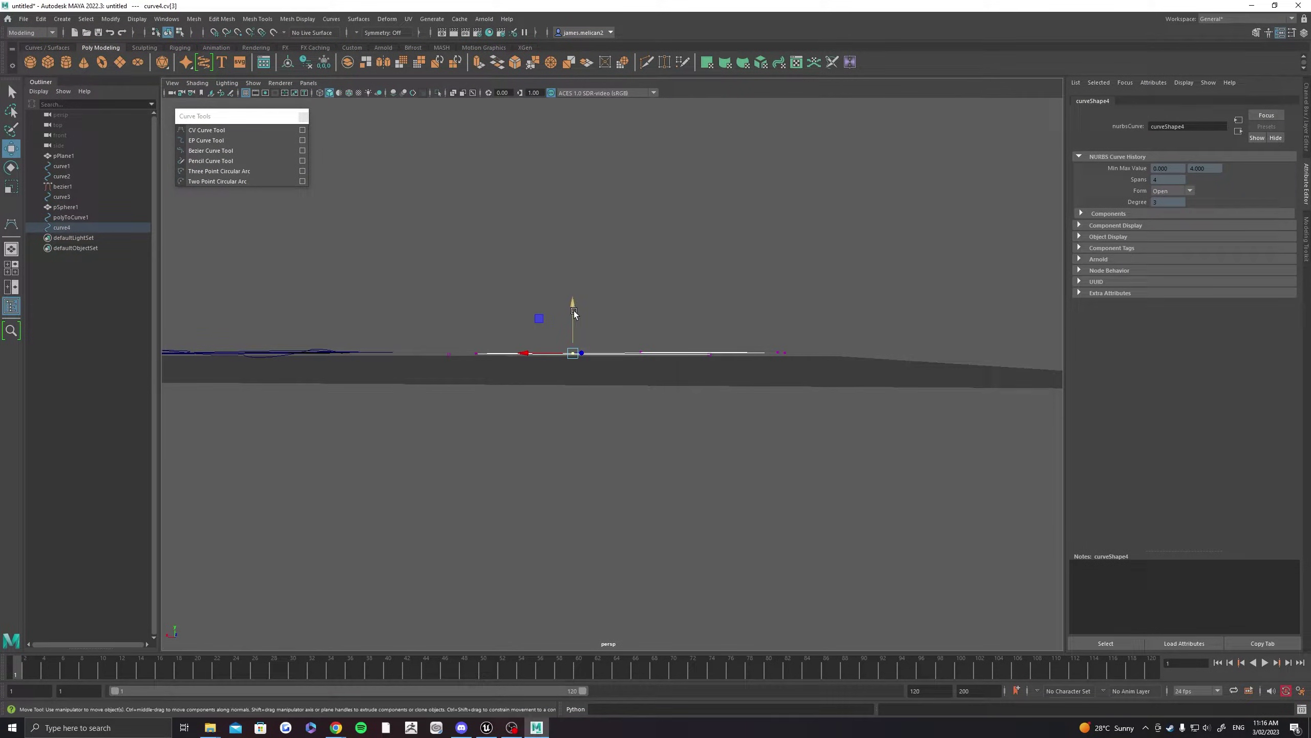
pyautogui.moveTo(574, 312); pyautogui.dragTo(834, 281)
pyautogui.click(966, 384)
pyautogui.click(931, 233)
pyautogui.keyDown('alt'); pyautogui.moveTo(749, 275); pyautogui.dragTo(613, 292); pyautogui.keyUp('alt')
# Delete the wave-shaped curve and open the Bezier Curve Tool's settings, placing the window clear of the drawing area
pyautogui.click(556, 374)
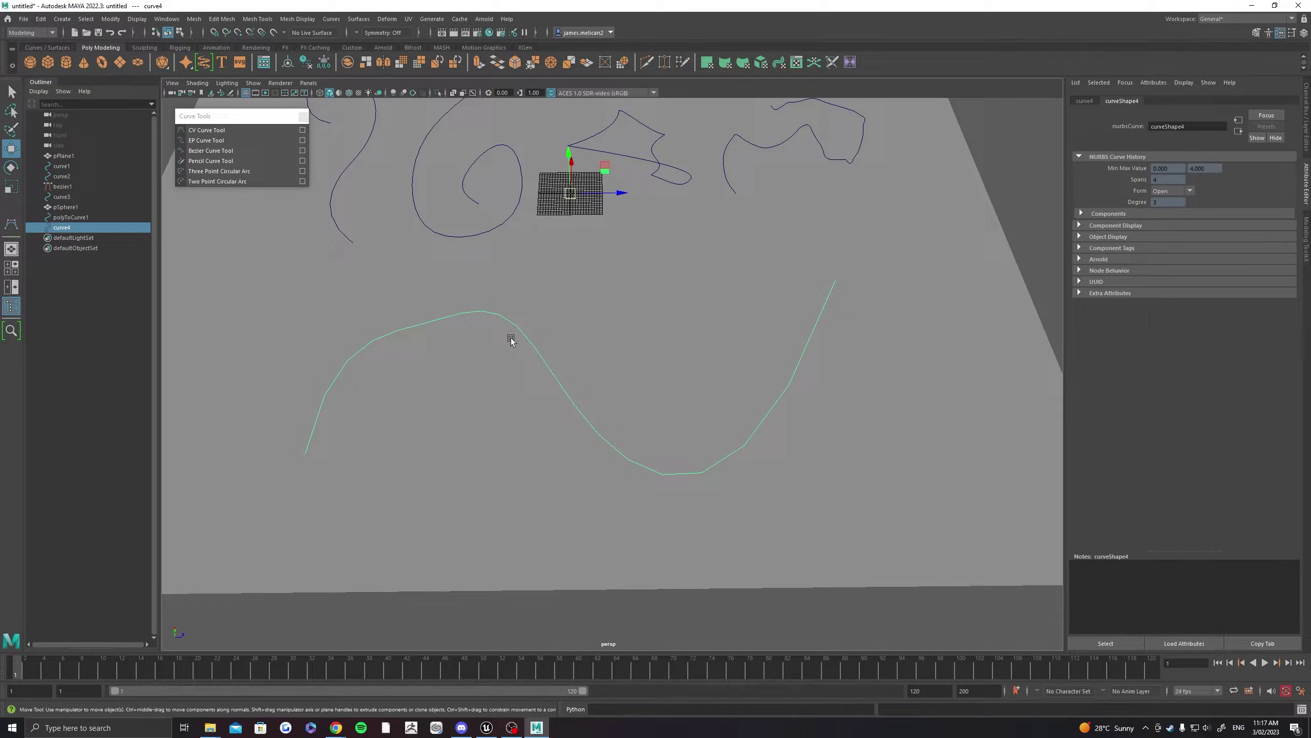
pyautogui.press('Delete')
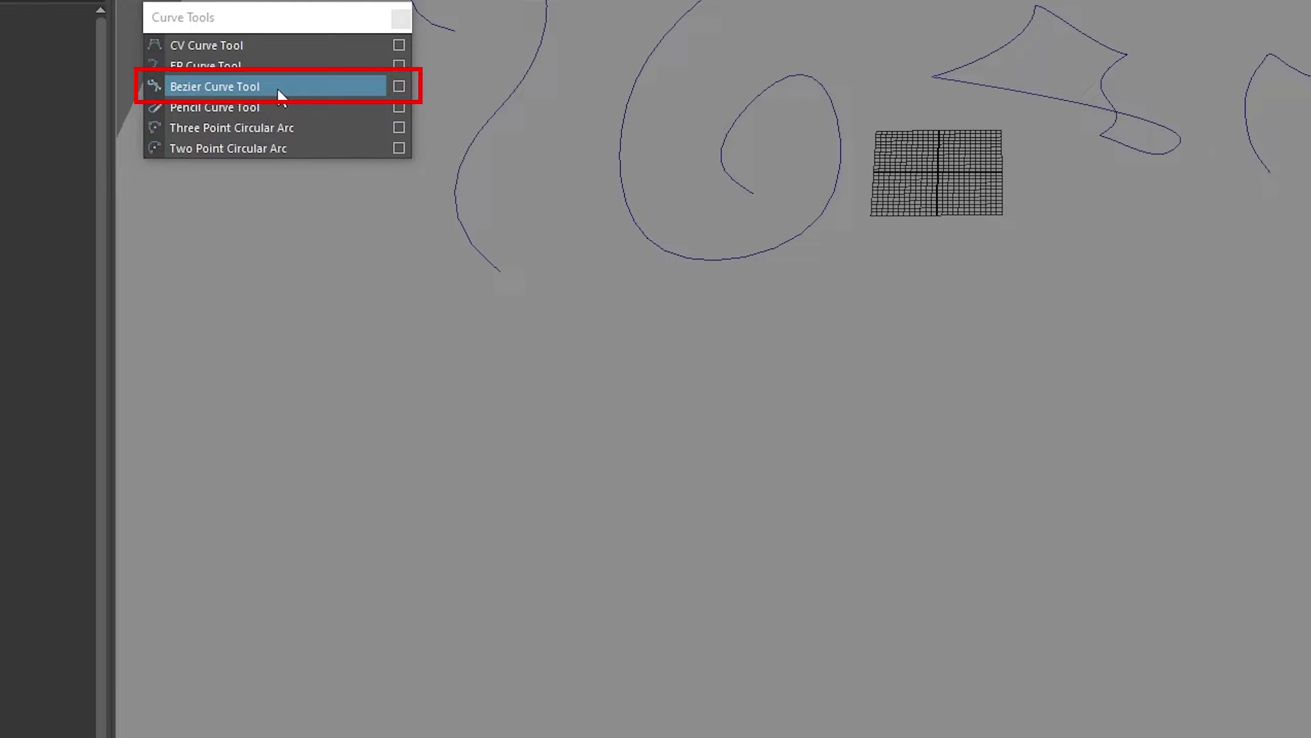
pyautogui.click(241, 150)
pyautogui.click(399, 86)
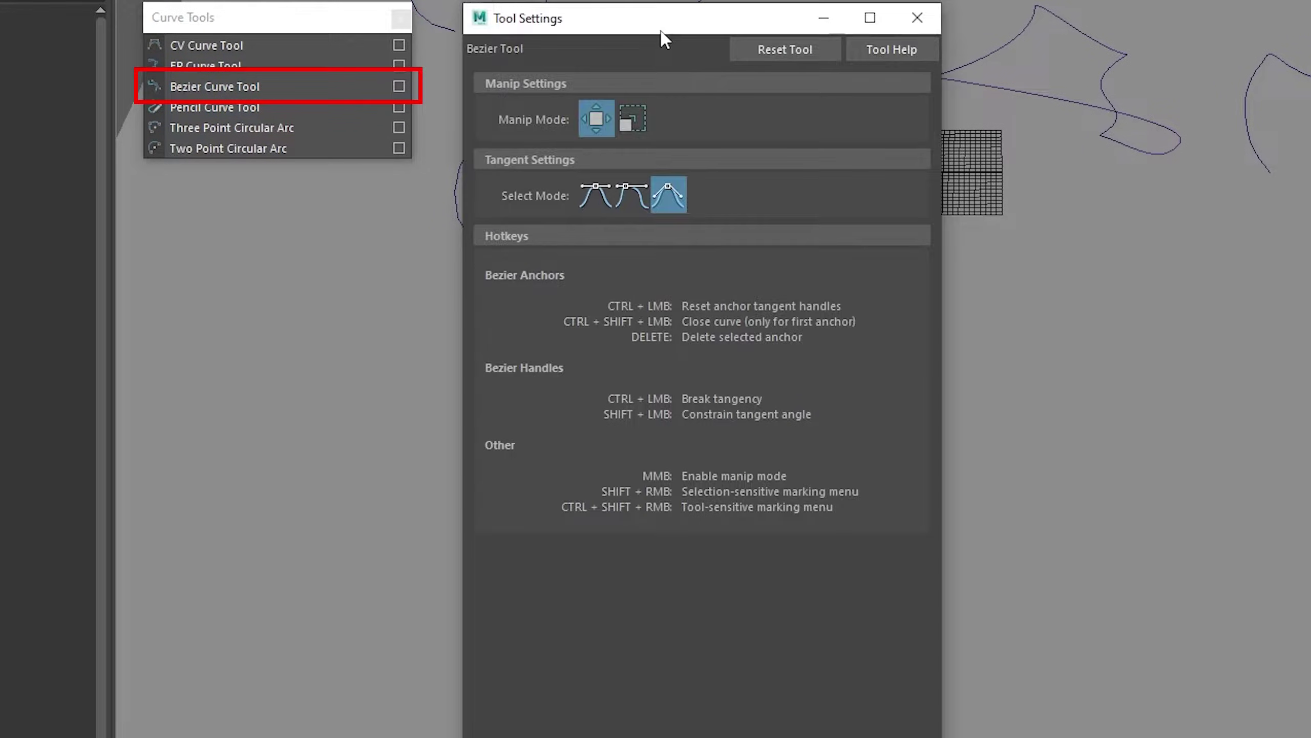
pyautogui.moveTo(661, 36); pyautogui.dragTo(340, 221)
pyautogui.scroll(3, 826, 423)
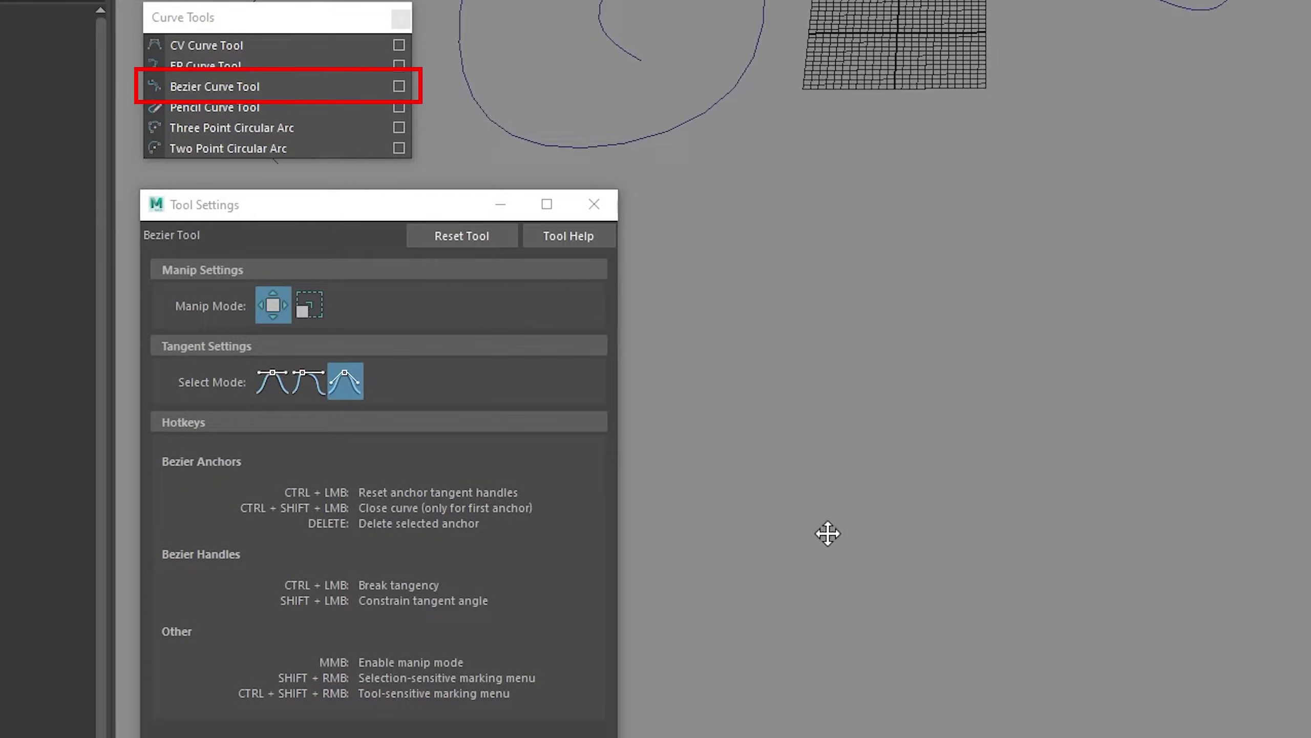
# Start a Bezier curve on the empty front area of the ground plane with a start anchor and two smooth anchors
pyautogui.click(843, 588)
pyautogui.moveTo(1232, 414); pyautogui.dragTo(1310, 737)
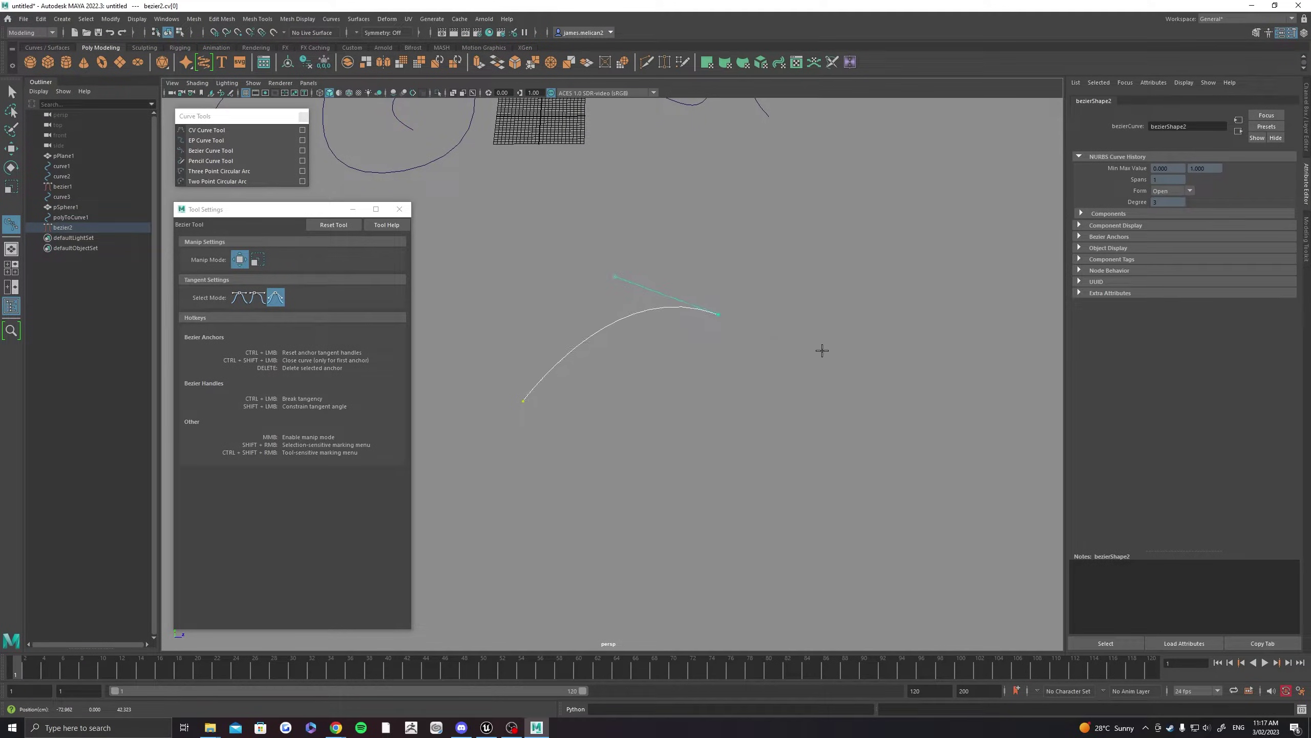
pyautogui.moveTo(823, 351); pyautogui.dragTo(721, 206)
pyautogui.keyDown('alt'); pyautogui.moveTo(819, 372); pyautogui.dragTo(668, 350, button='middle'); pyautogui.keyUp('alt')
pyautogui.moveTo(780, 363); pyautogui.dragTo(805, 357)
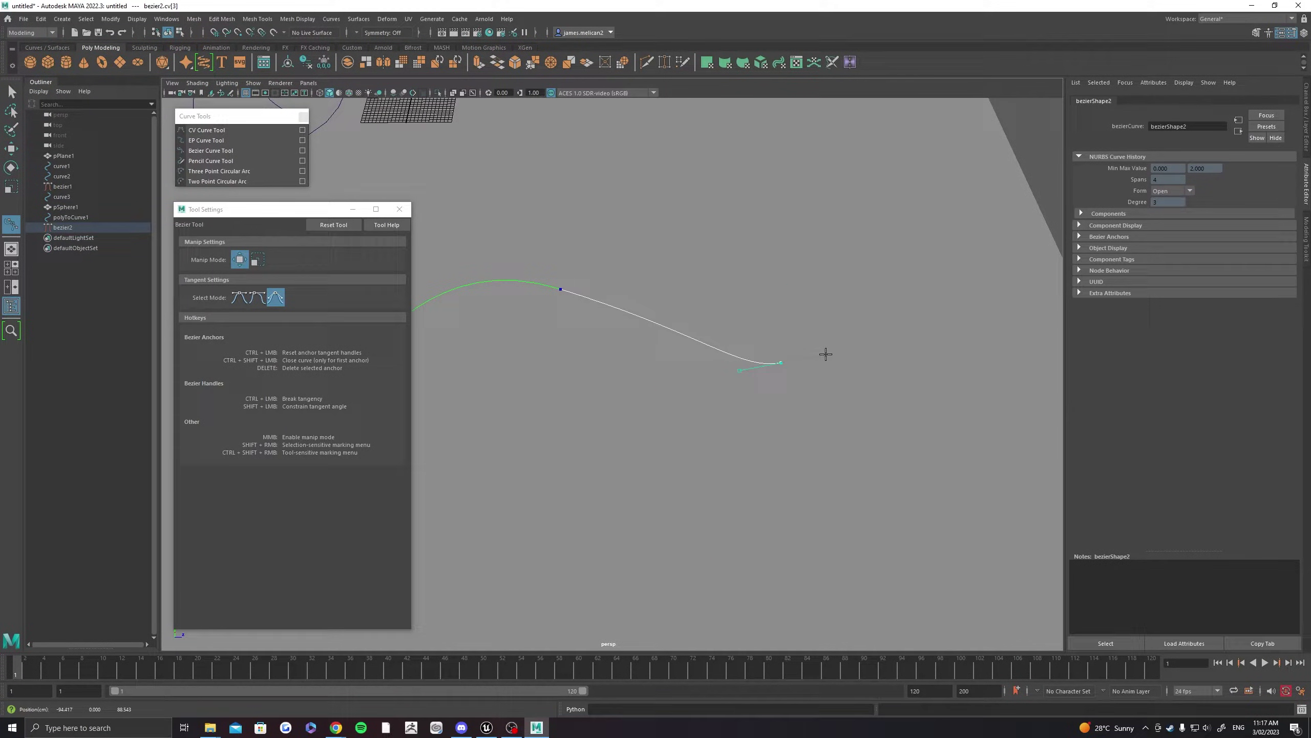
# Continue the Bezier curve with six more anchors, mixing sharp corners and smooth bends, and curl it back inward
pyautogui.keyDown('alt'); pyautogui.moveTo(842, 499); pyautogui.dragTo(757, 423); pyautogui.keyUp('alt')
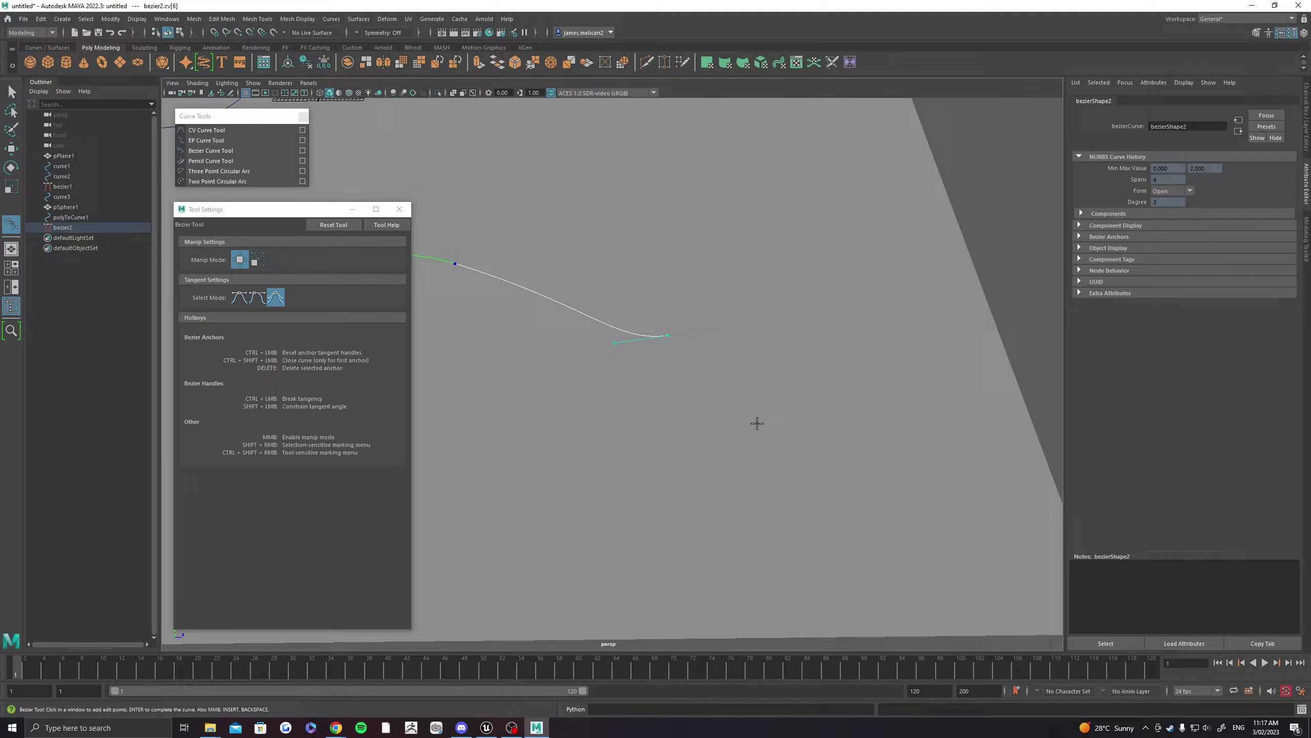
pyautogui.click(571, 451)
pyautogui.keyDown('alt'); pyautogui.moveTo(488, 434); pyautogui.dragTo(679, 414, button='middle'); pyautogui.keyUp('alt')
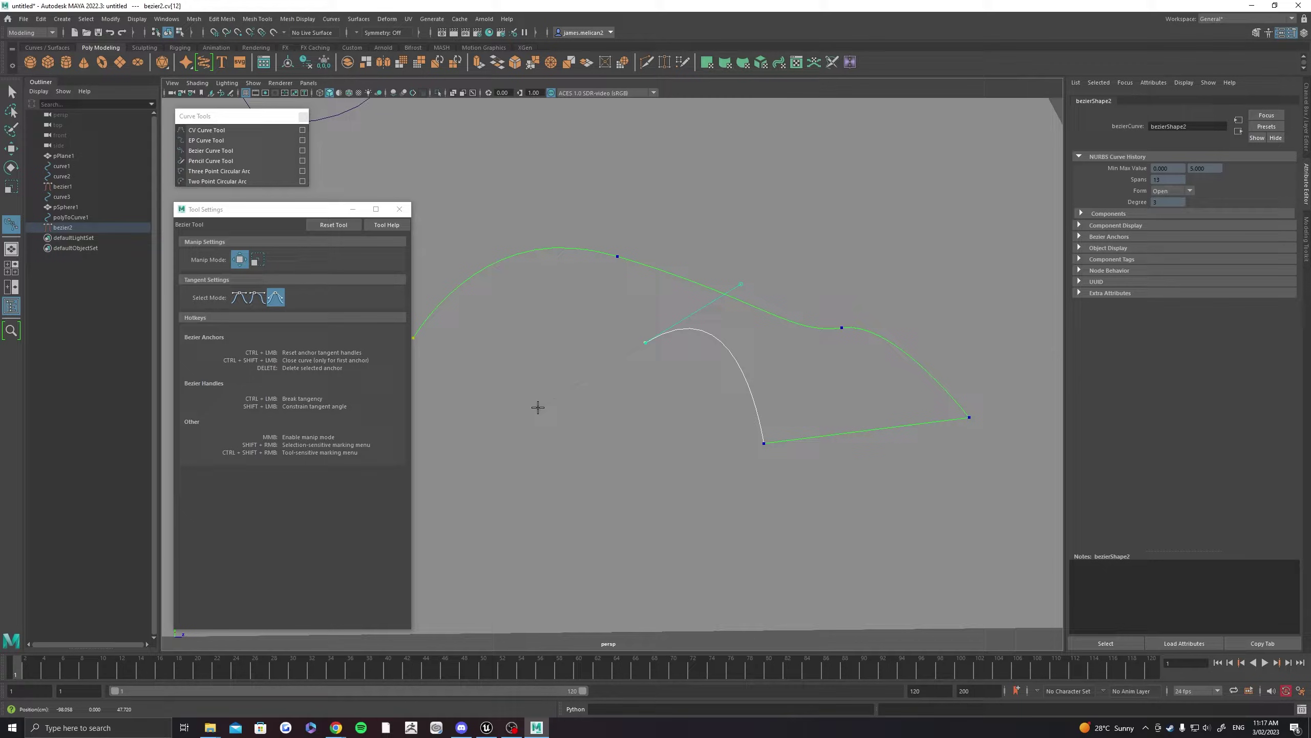
pyautogui.click(552, 522)
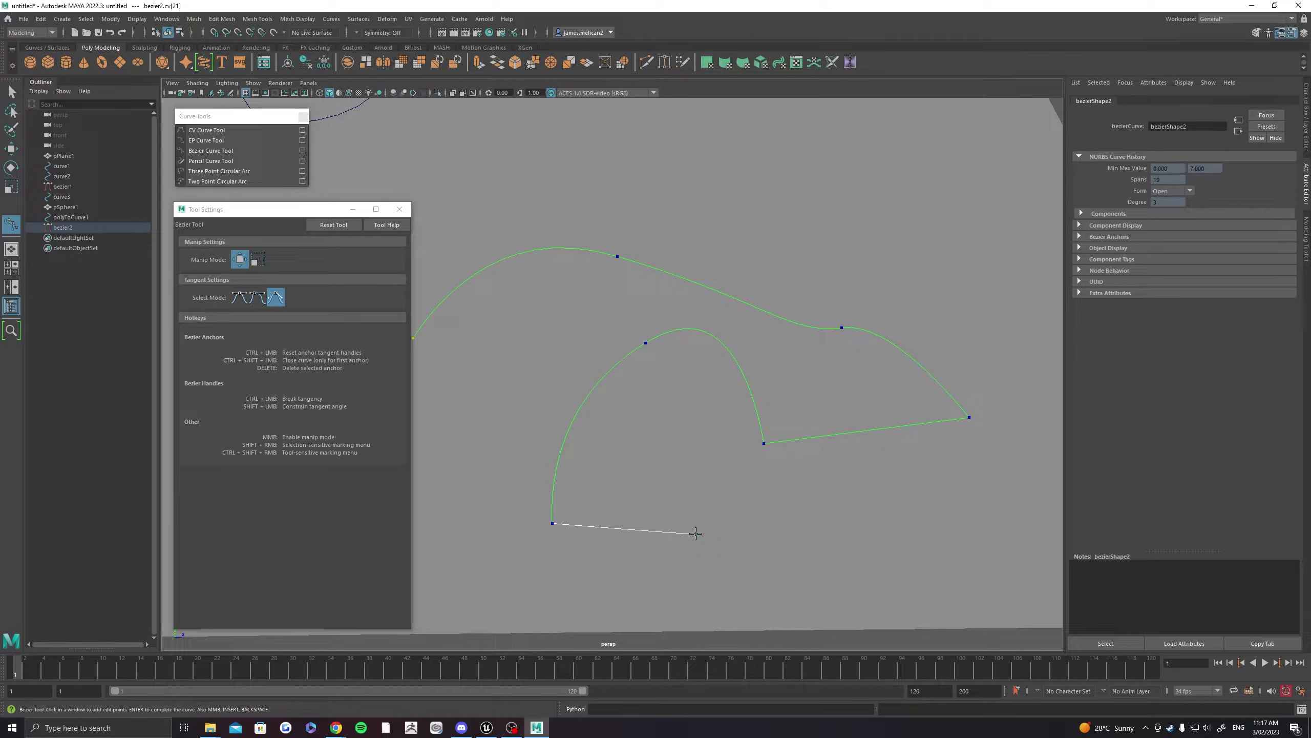
pyautogui.moveTo(653, 458); pyautogui.dragTo(601, 471)
pyautogui.keyDown('alt'); pyautogui.moveTo(589, 439); pyautogui.dragTo(610, 481, button='middle'); pyautogui.keyUp('alt')
# Adjust the tangent handles of the Bezier curve's crest anchor and reset the inner peak anchor to a sharp corner
pyautogui.click(634, 287)
pyautogui.keyDown('ctrl'); pyautogui.moveTo(634, 287); pyautogui.dragTo(706, 272); pyautogui.keyUp('ctrl')
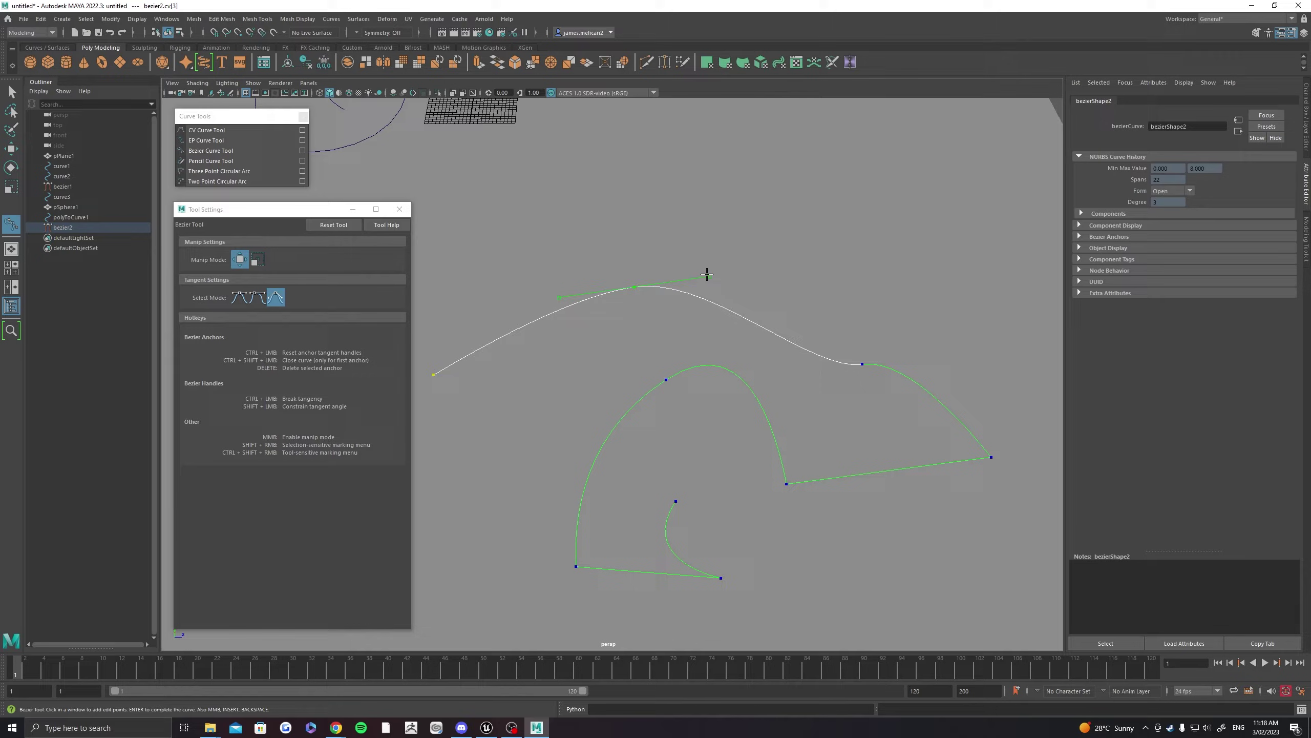
pyautogui.keyDown('ctrl'); pyautogui.click(634, 287); pyautogui.keyUp('ctrl')
pyautogui.keyDown('ctrl'); pyautogui.click(666, 379); pyautogui.keyUp('ctrl')
# Undo the last anchor deletions on the Bezier curve
pyautogui.hotkey('ctrl', 'z')
pyautogui.hotkey('ctrl', 'z')
pyautogui.hotkey('ctrl', 'z')
pyautogui.hotkey('ctrl', 'z')
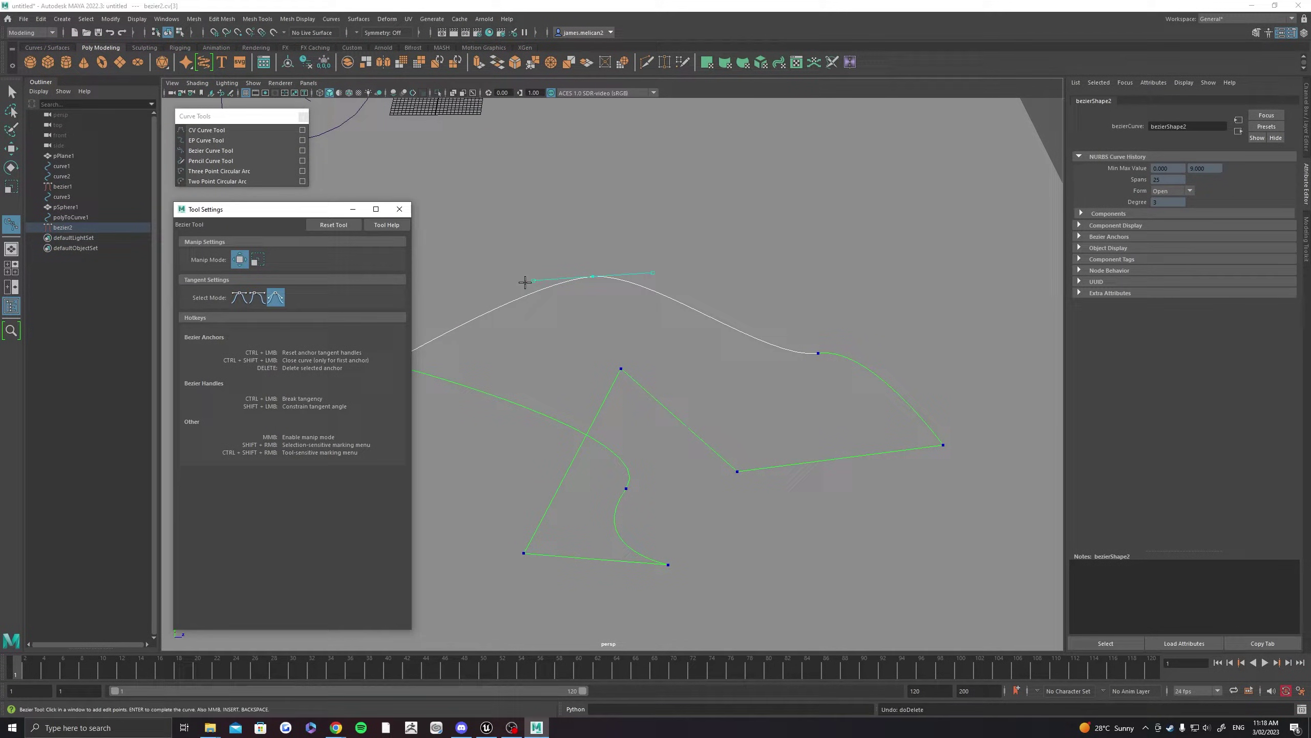
# Pull out new tangent handles on the Bezier curve's crest anchor and bring up the Bezier tool's manipulator and selection options
pyautogui.click(594, 276)
pyautogui.keyDown('ctrl'); pyautogui.moveTo(594, 276); pyautogui.dragTo(687, 275); pyautogui.keyUp('ctrl')
pyautogui.keyDown('alt'); pyautogui.moveTo(594, 276); pyautogui.dragTo(606, 303, button='middle'); pyautogui.keyUp('alt')
pyautogui.keyDown('ctrl'); pyautogui.keyDown('shift'); pyautogui.rightClick(603, 299); pyautogui.keyUp('shift'); pyautogui.keyUp('ctrl')
pyautogui.keyDown('shift'); pyautogui.rightClick(606, 299); pyautogui.keyUp('shift')
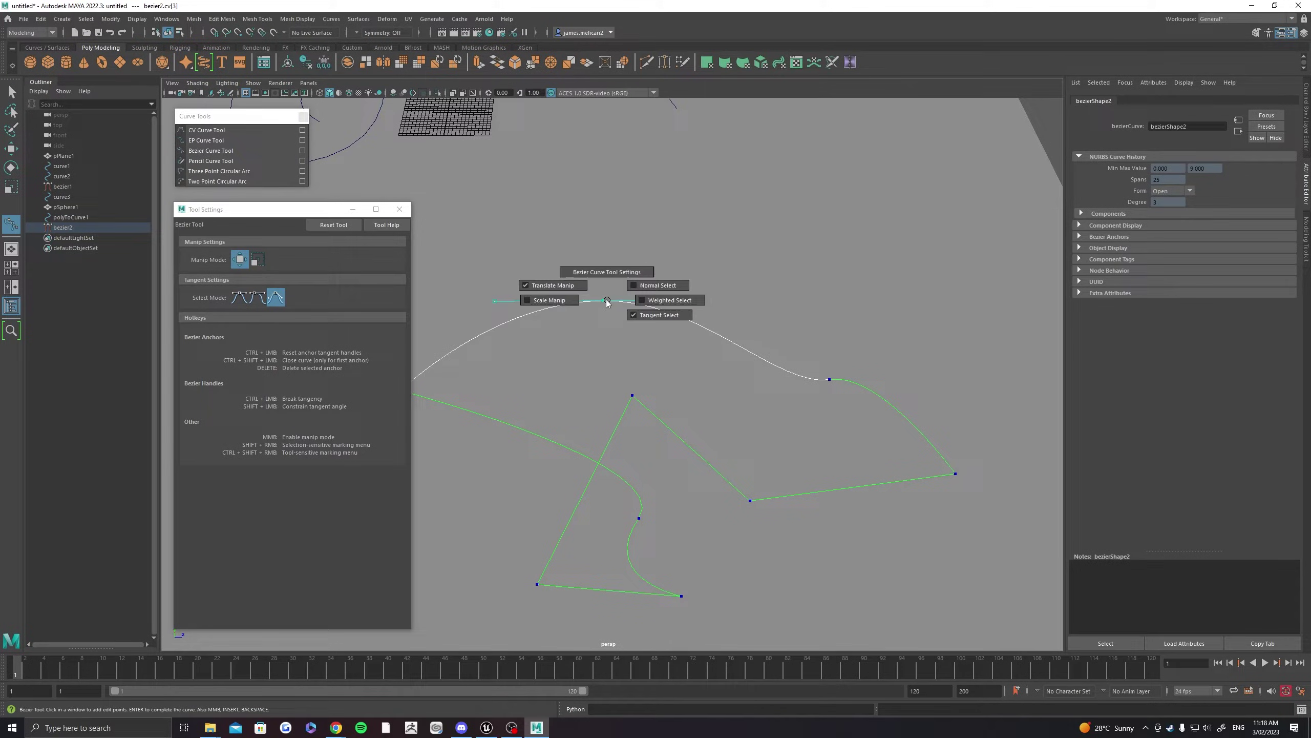
# Close the Bezier tool's settings and finish the curve by switching to the Move Tool
pyautogui.click(406, 212)
pyautogui.press('w')
pyautogui.keyDown('alt'); pyautogui.moveTo(537, 352); pyautogui.dragTo(580, 342); pyautogui.keyUp('alt')
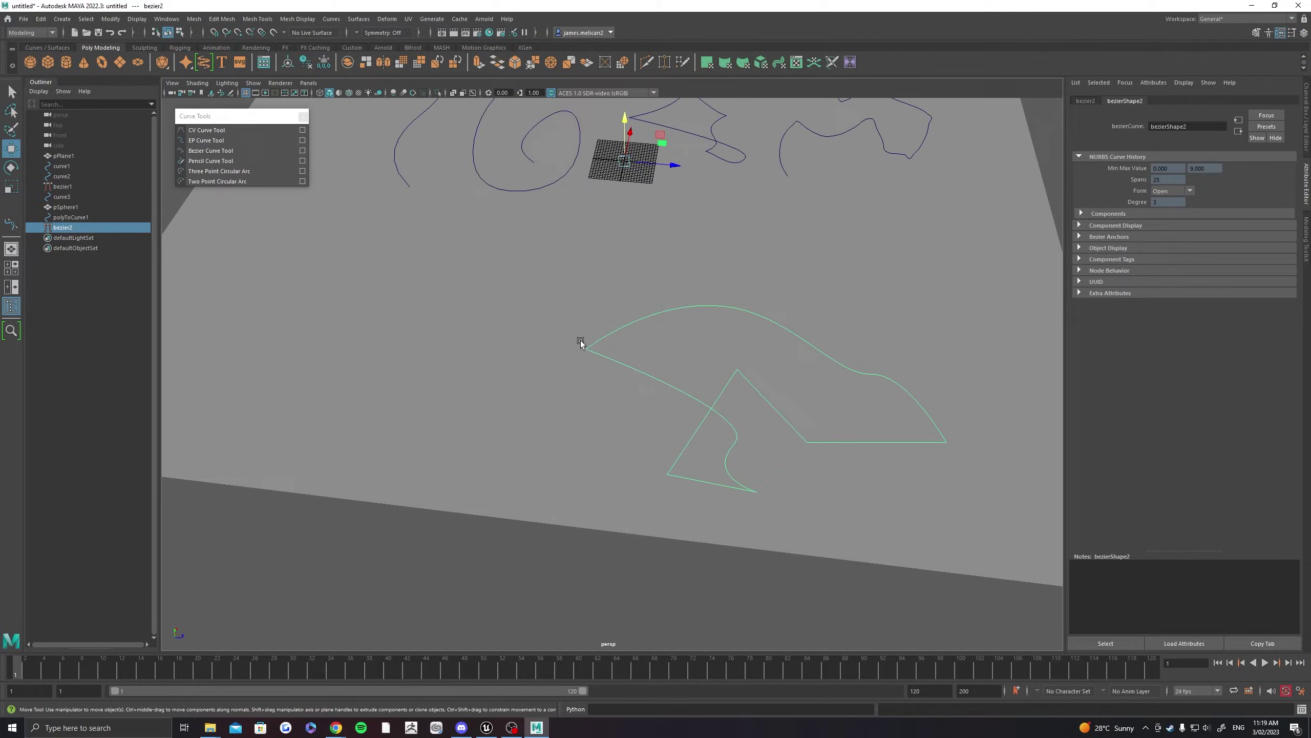
# Switch the Bezier curve to control vertex editing and try moving its starting vertex and its crest anchor
pyautogui.moveTo(586, 347); pyautogui.dragTo(542, 347, button='right')
pyautogui.moveTo(587, 349); pyautogui.dragTo(550, 372)
pyautogui.hotkey('ctrl', 'z')
pyautogui.click(726, 306)
pyautogui.click(797, 324)
pyautogui.hotkey('ctrl', 'z')
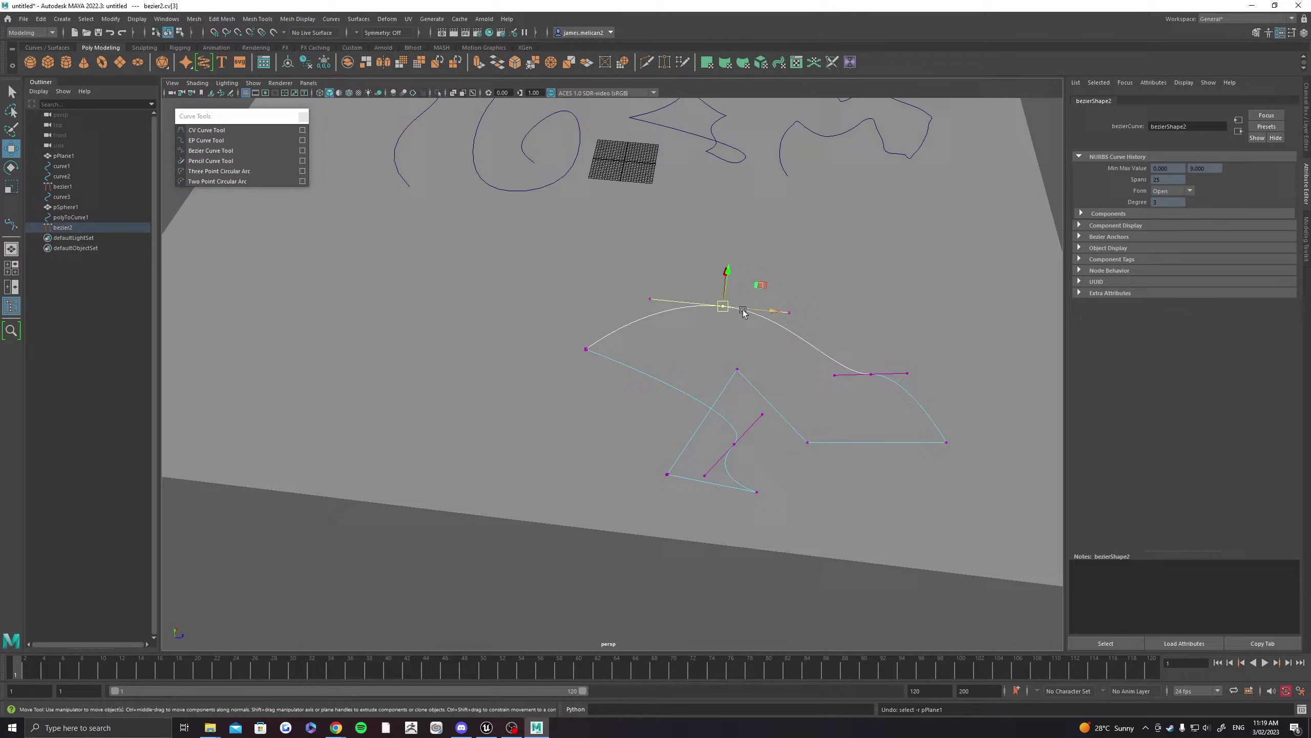
pyautogui.moveTo(723, 308); pyautogui.dragTo(750, 293)
pyautogui.hotkey('ctrl', 'z')
# Draw a long winding freehand curve with the Pencil Curve Tool across the empty corner of the ground plane
pyautogui.keyDown('alt'); pyautogui.moveTo(522, 322); pyautogui.dragTo(637, 358, button='middle'); pyautogui.keyUp('alt')
pyautogui.keyDown('alt'); pyautogui.moveTo(549, 348); pyautogui.dragTo(599, 340); pyautogui.keyUp('alt')
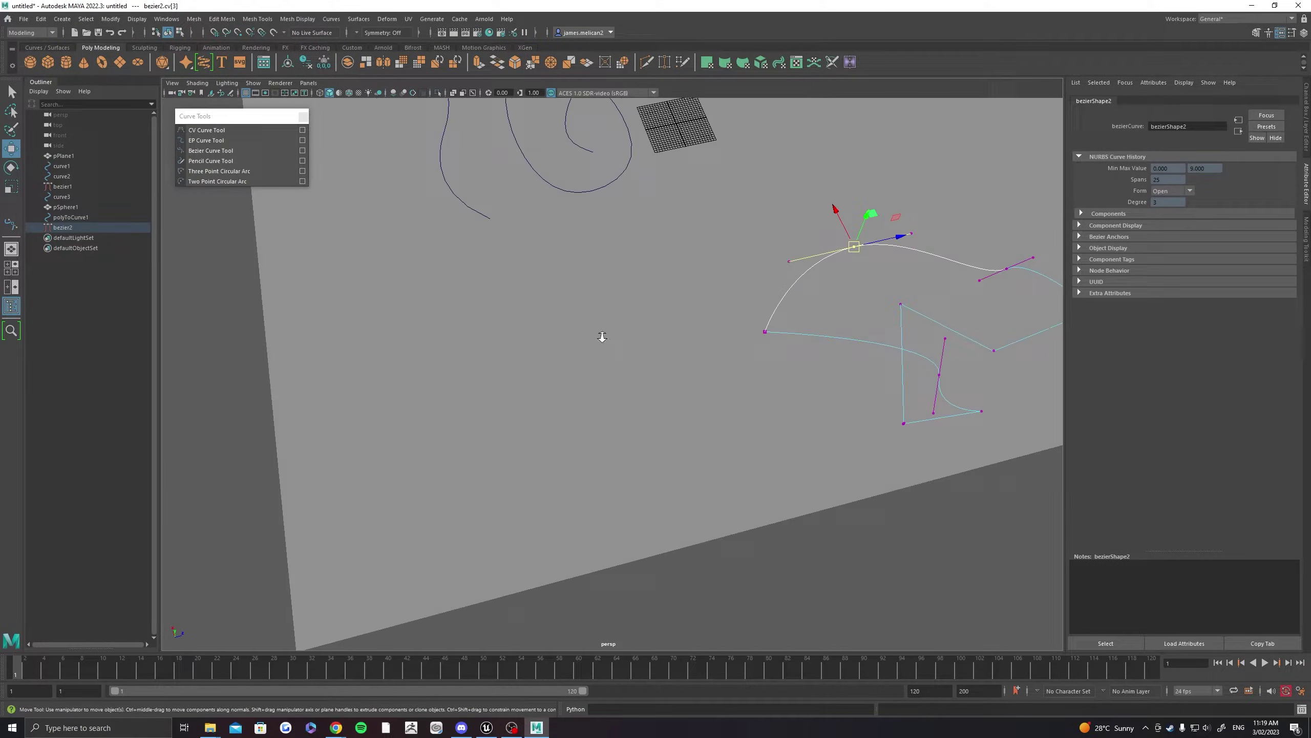
pyautogui.keyDown('alt'); pyautogui.moveTo(519, 335); pyautogui.dragTo(563, 336, button='right'); pyautogui.keyUp('alt')
pyautogui.scroll(-5, 548, 329)
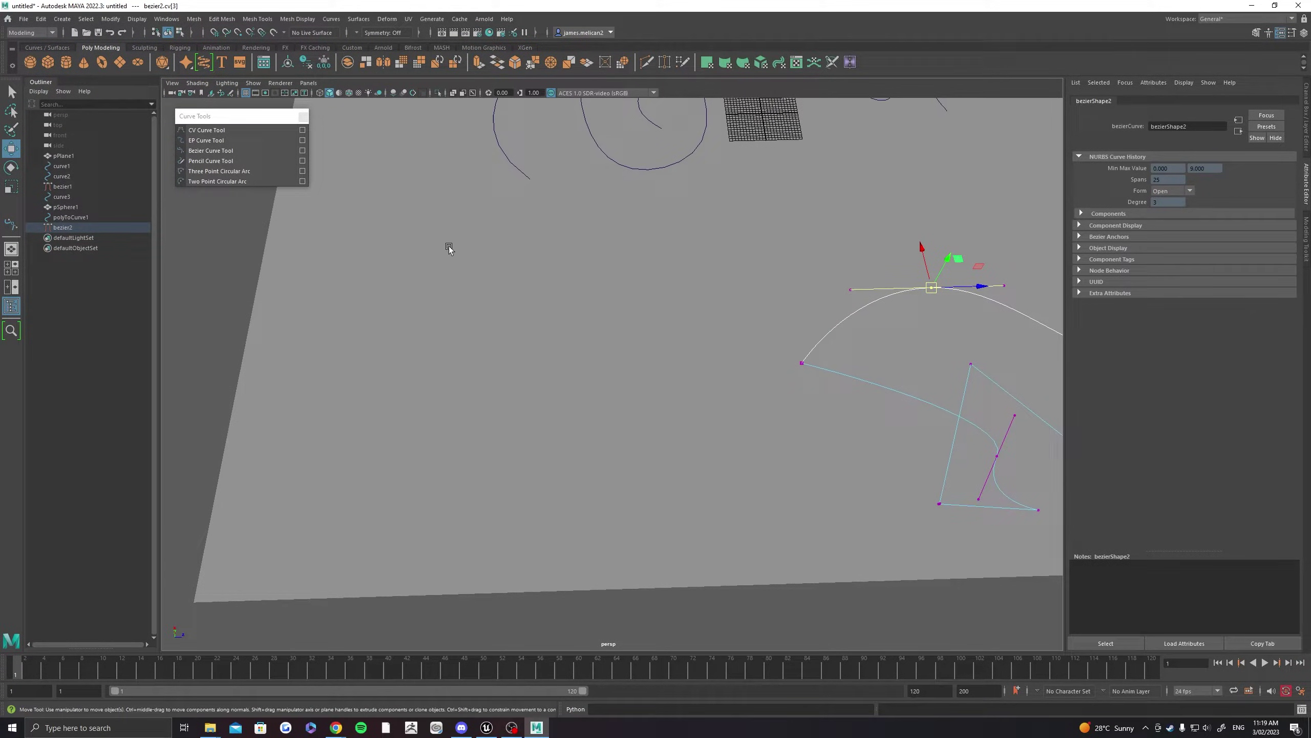
pyautogui.click(473, 269)
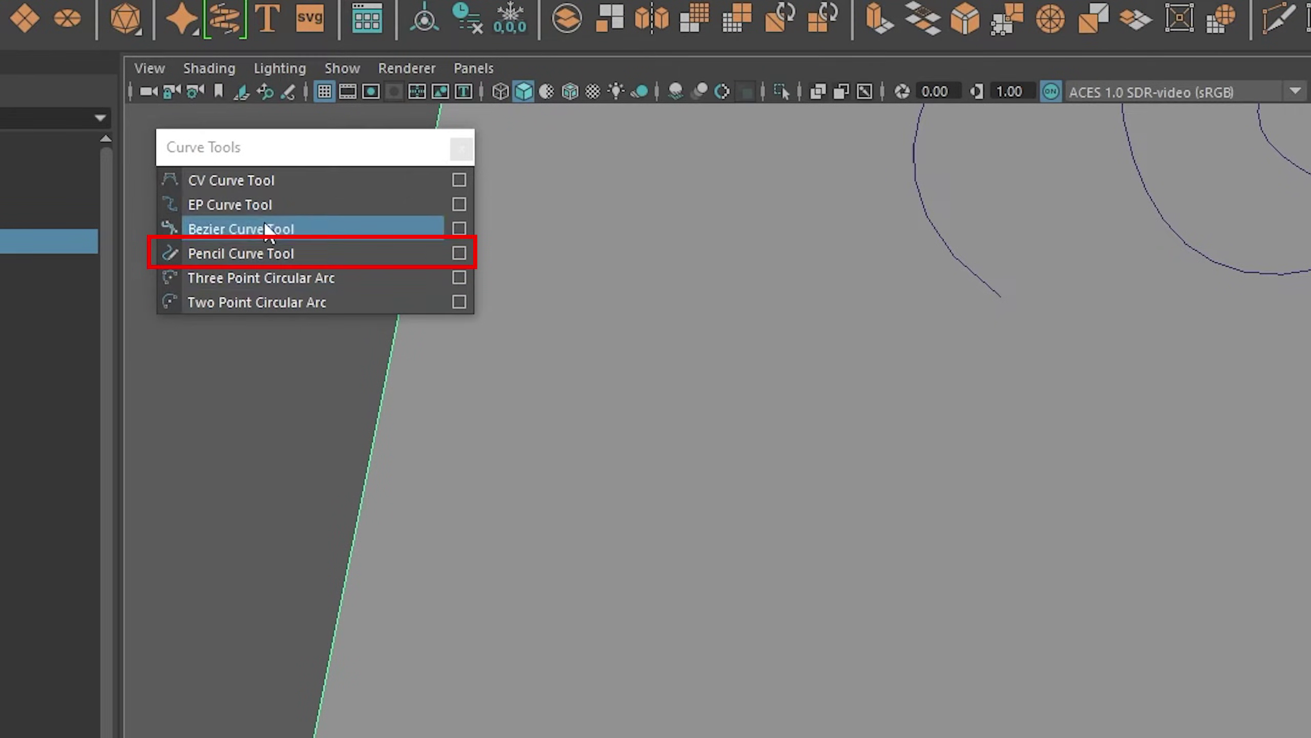
pyautogui.click(280, 254)
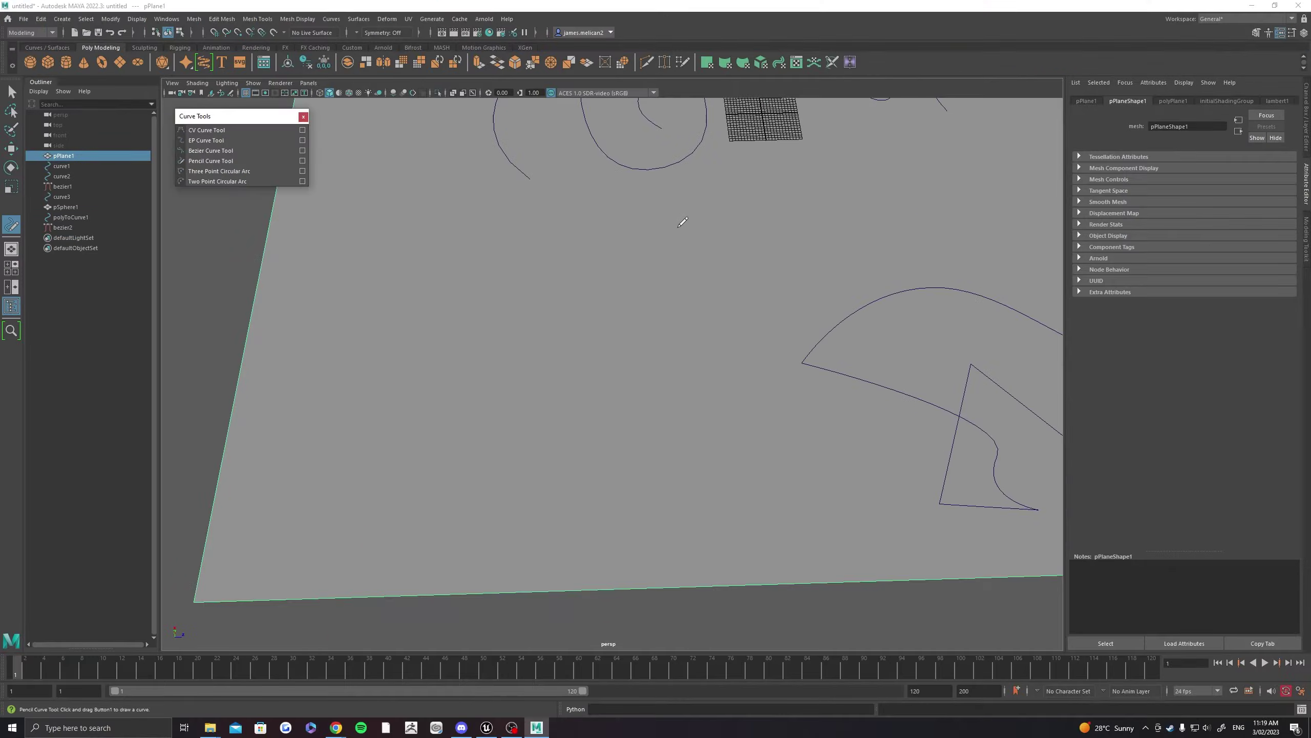
pyautogui.moveTo(1299, 455); pyautogui.dragTo(1182, 568)
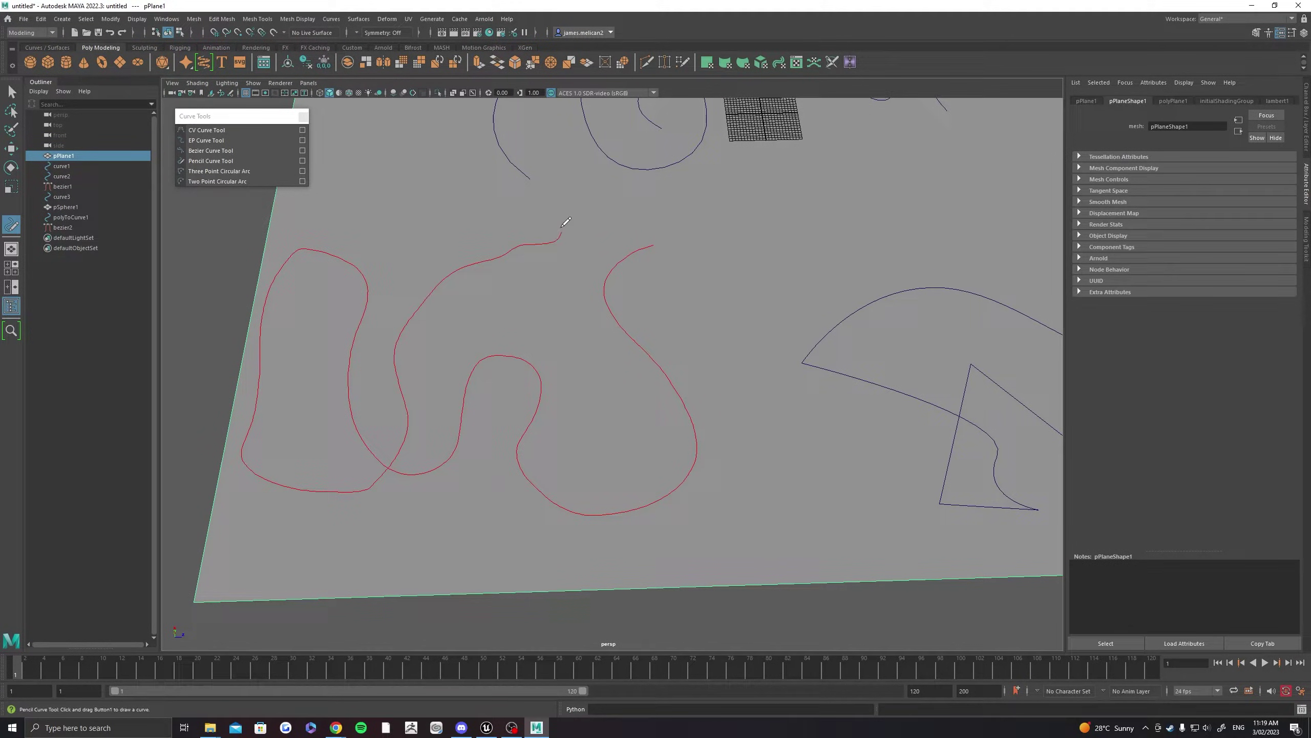
pyautogui.moveTo(820, 300); pyautogui.dragTo(815, 389)
# Inspect the pencil curve's control vertices and return the curve to object mode
pyautogui.keyDown('alt'); pyautogui.moveTo(627, 329); pyautogui.dragTo(674, 324); pyautogui.keyUp('alt')
pyautogui.press('w')
pyautogui.rightClick(588, 310)
pyautogui.moveTo(587, 310); pyautogui.dragTo(621, 285, button='right')
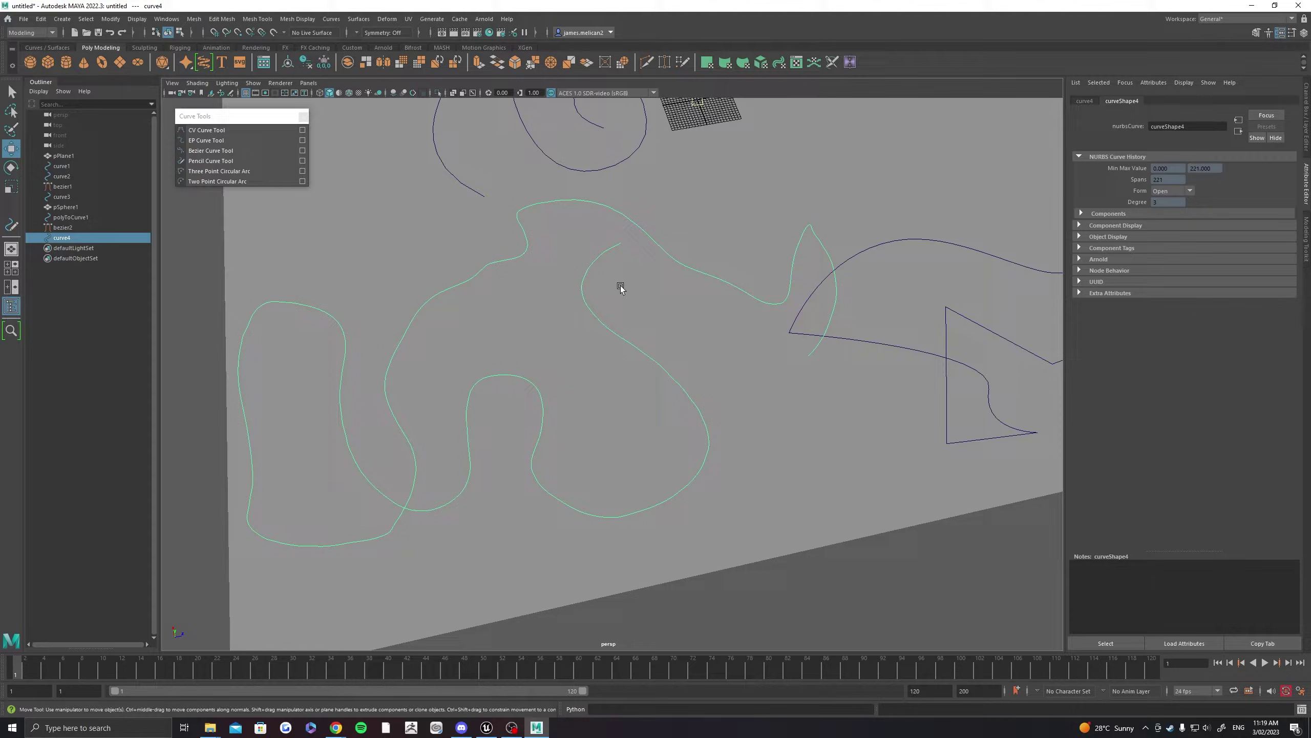
pyautogui.keyDown('alt'); pyautogui.moveTo(621, 286); pyautogui.dragTo(489, 267); pyautogui.keyUp('alt')
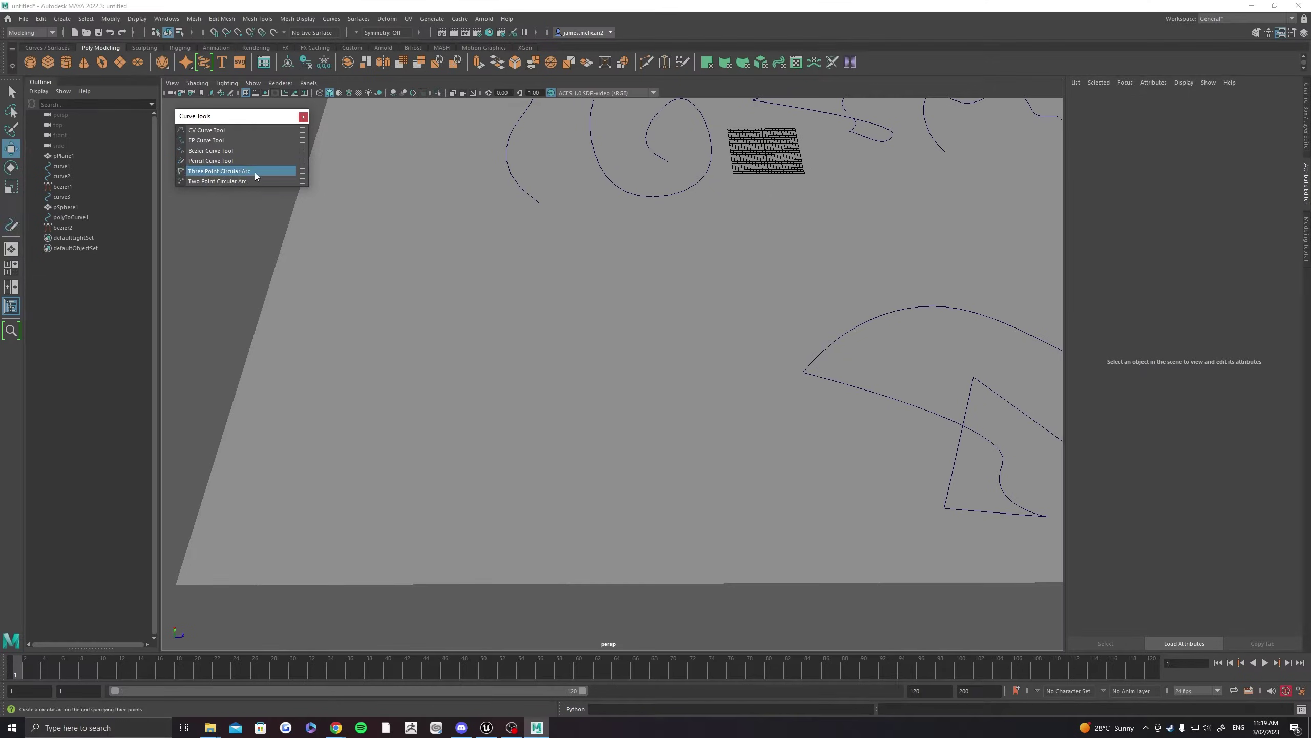
# Draw a three-point circular arc of about 60 cm radius on the empty ground plane and shift its middle point to the crest
pyautogui.click(436, 330)
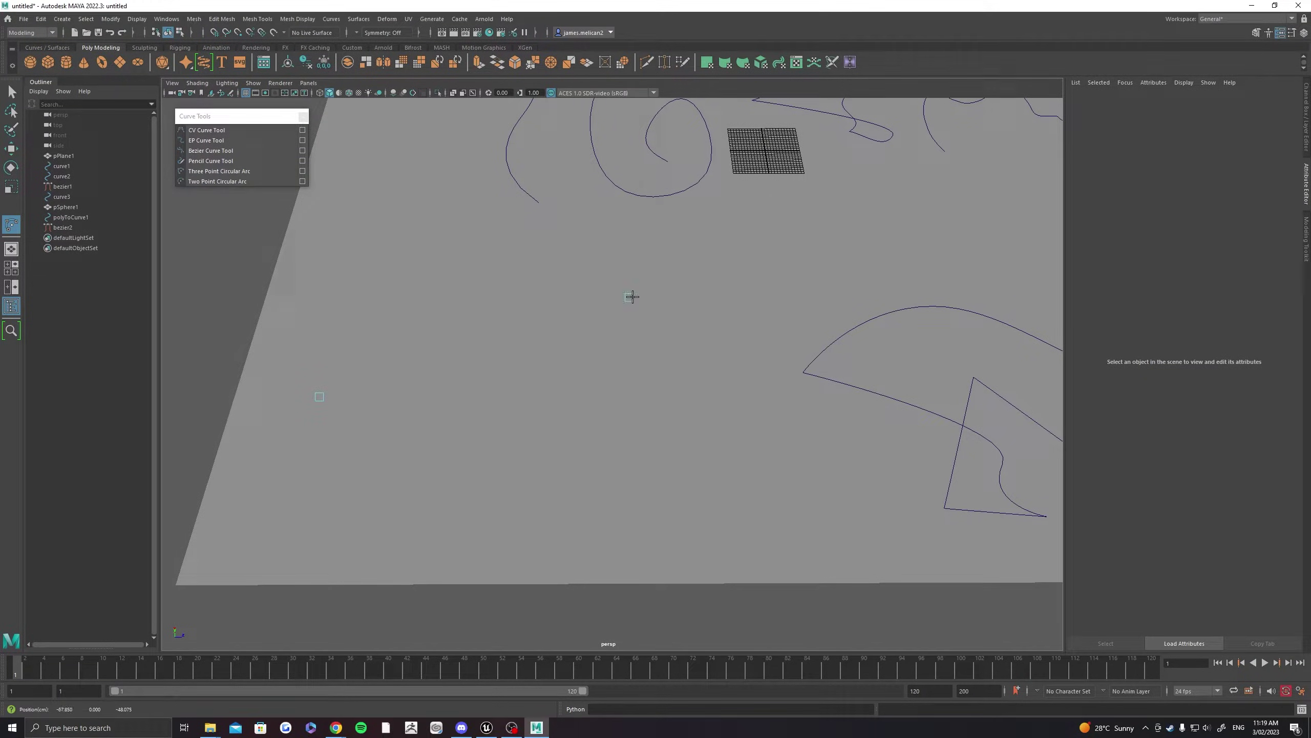
pyautogui.moveTo(642, 447); pyautogui.dragTo(752, 403)
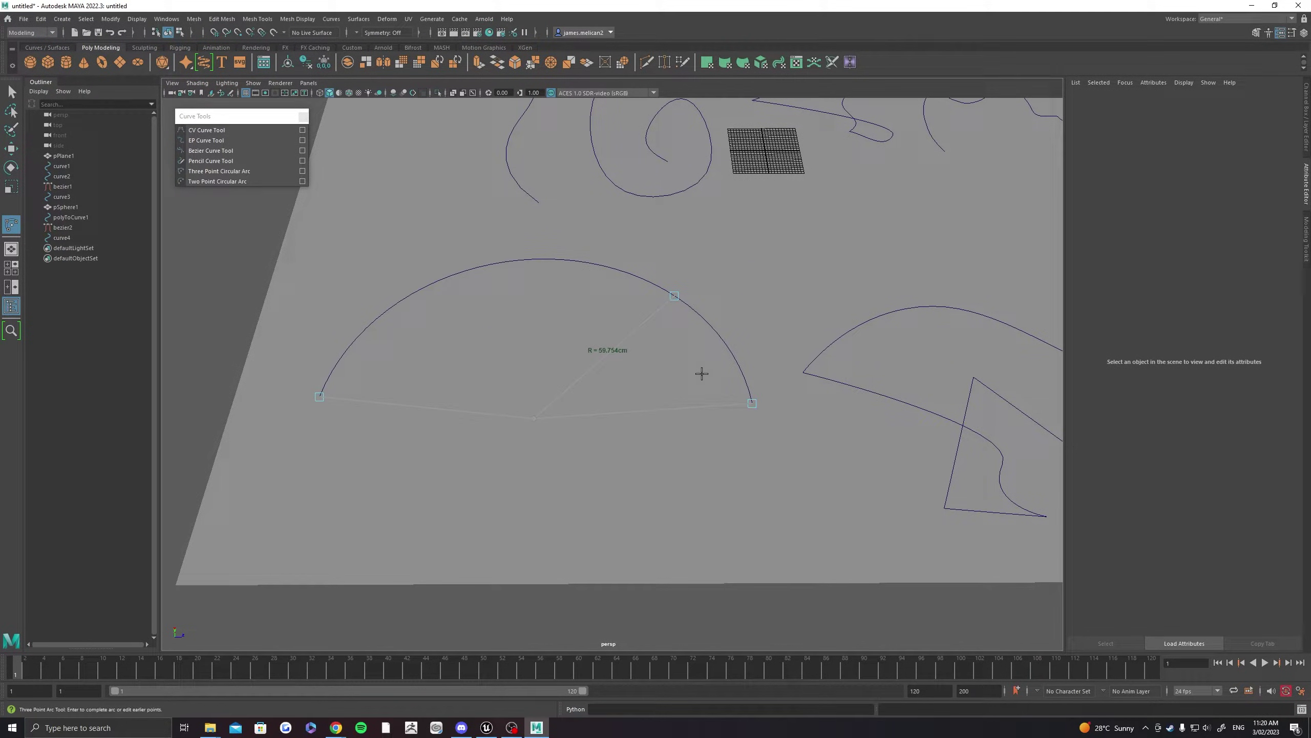
pyautogui.moveTo(674, 296); pyautogui.dragTo(521, 251)
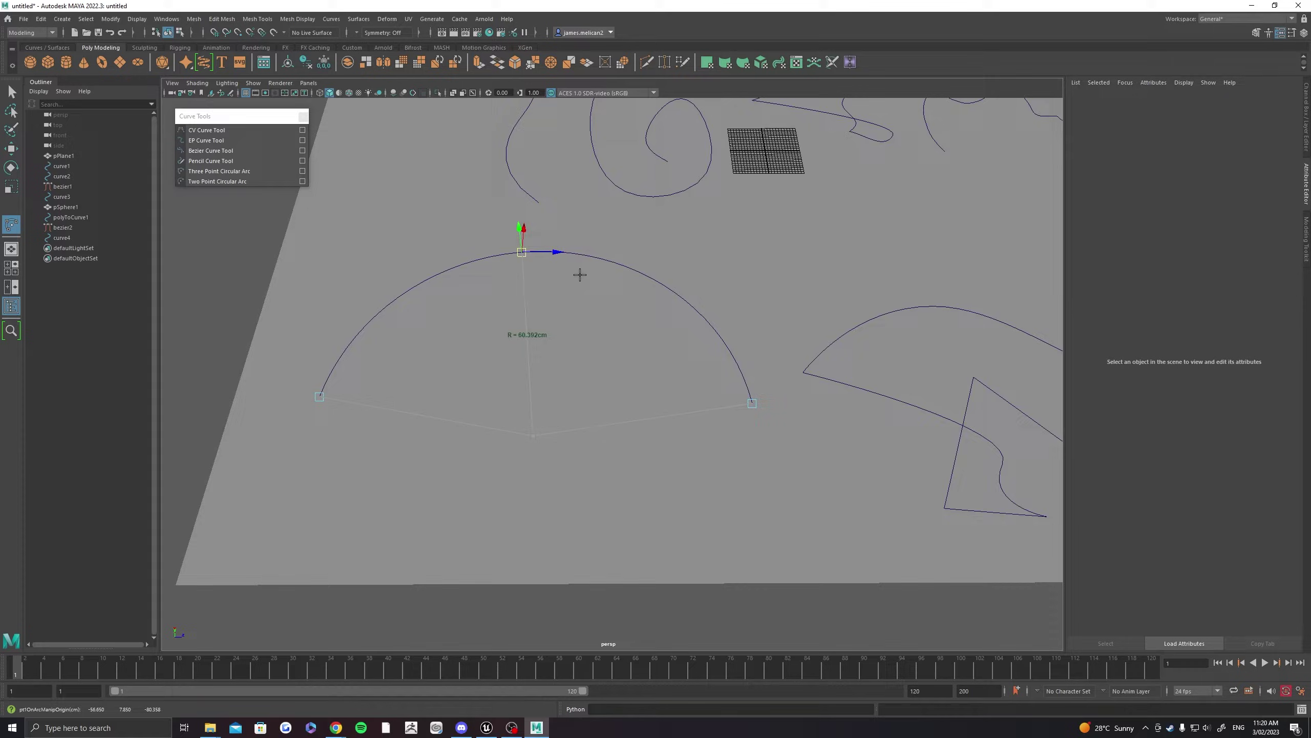
# Move the three-point arc's middle point further outward to deepen the arc, and complete the curve
pyautogui.keyDown('alt'); pyautogui.moveTo(577, 292); pyautogui.dragTo(467, 242); pyautogui.keyUp('alt')
pyautogui.moveTo(761, 318); pyautogui.dragTo(745, 213)
pyautogui.keyDown('alt'); pyautogui.moveTo(645, 243); pyautogui.dragTo(867, 320); pyautogui.keyUp('alt')
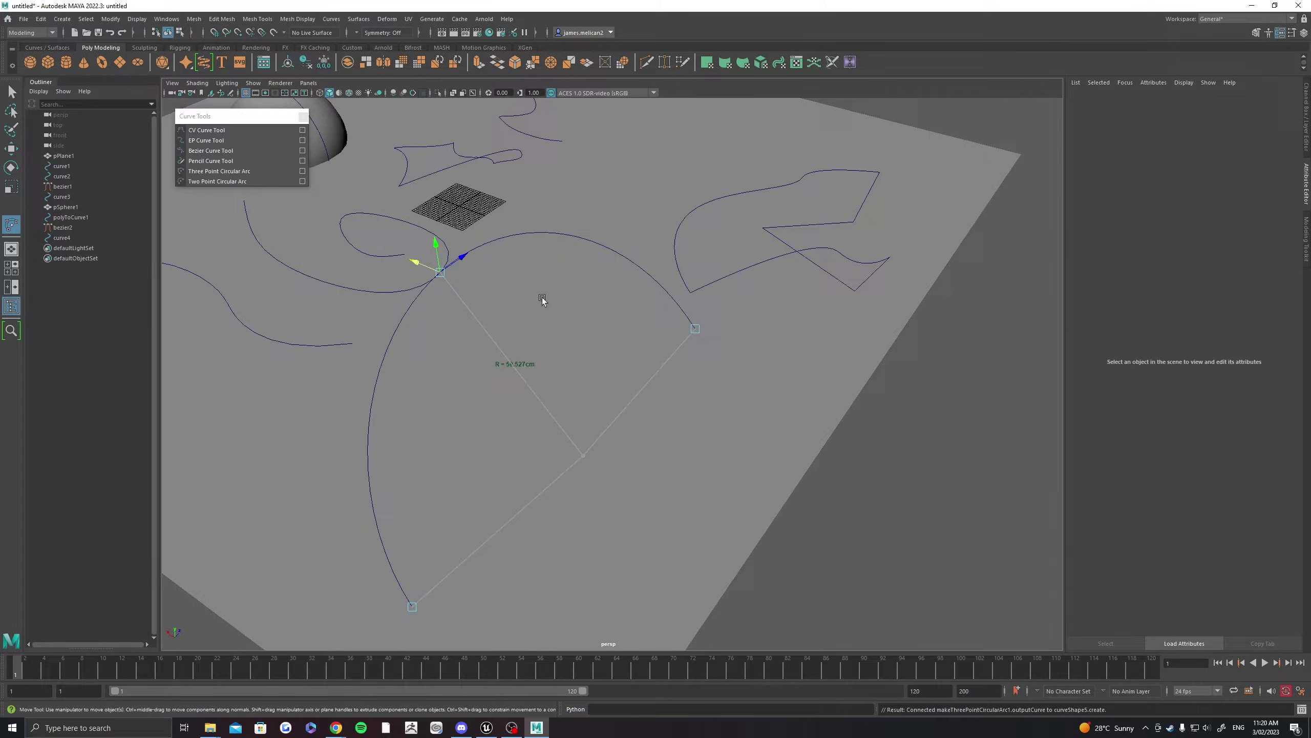
pyautogui.press('Return')
# Draw a two-point circular arc on the ground plane below the existing arc and adjust its curvature
pyautogui.keyDown('alt'); pyautogui.moveTo(542, 298); pyautogui.dragTo(424, 310); pyautogui.keyUp('alt')
pyautogui.click(245, 182)
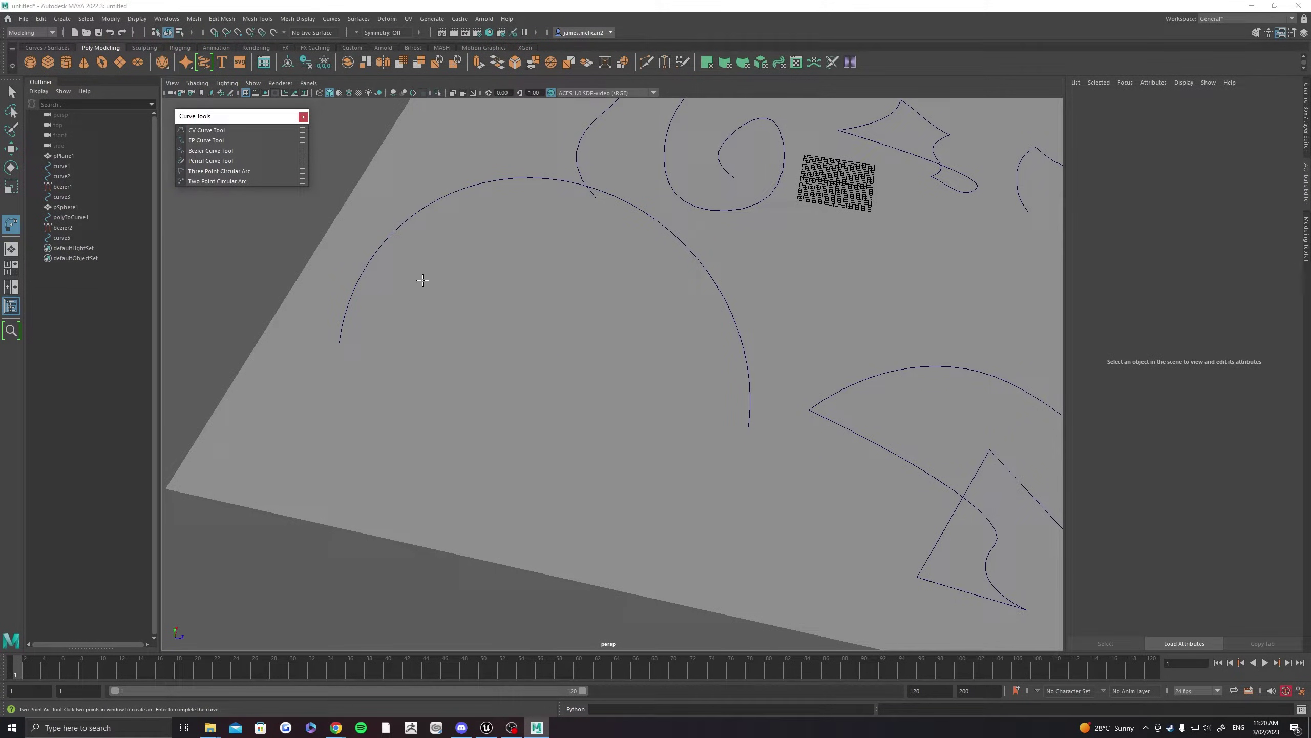
pyautogui.click(367, 429)
pyautogui.click(579, 472)
pyautogui.keyDown('alt'); pyautogui.moveTo(512, 454); pyautogui.dragTo(410, 444); pyautogui.keyUp('alt')
pyautogui.moveTo(547, 443); pyautogui.dragTo(724, 425)
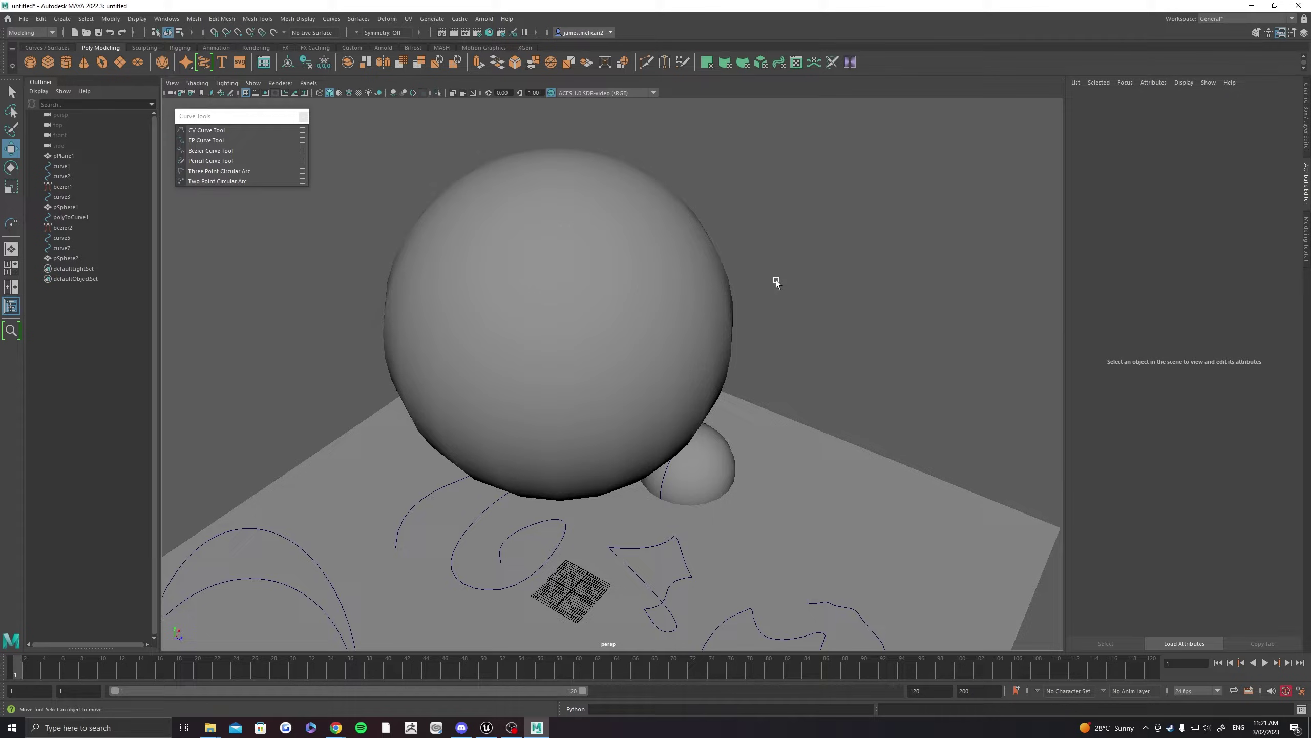
# Select the large sphere, switch it to edge selection and pick a vertical edge loop on its side
pyautogui.keyDown('alt'); pyautogui.moveTo(775, 284); pyautogui.dragTo(690, 241); pyautogui.keyUp('alt')
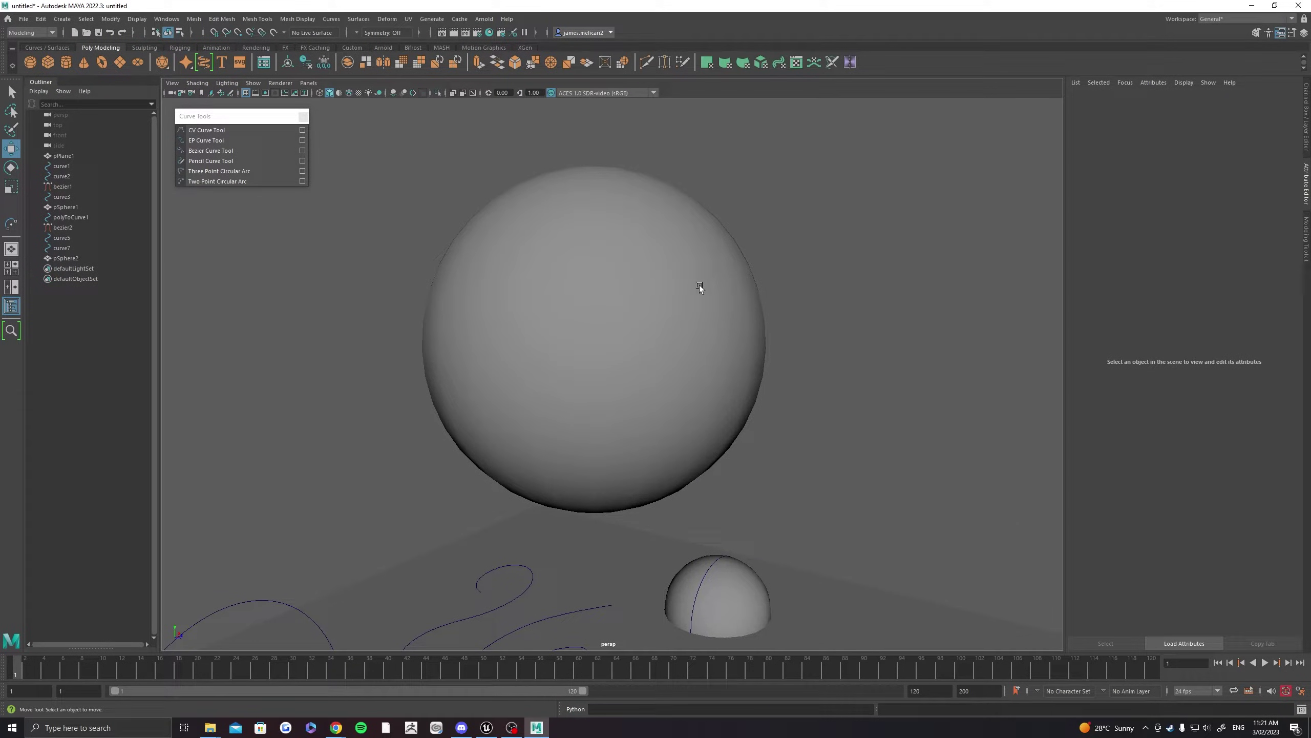
pyautogui.click(613, 269)
pyautogui.keyDown('alt'); pyautogui.moveTo(574, 299); pyautogui.dragTo(584, 313); pyautogui.keyUp('alt')
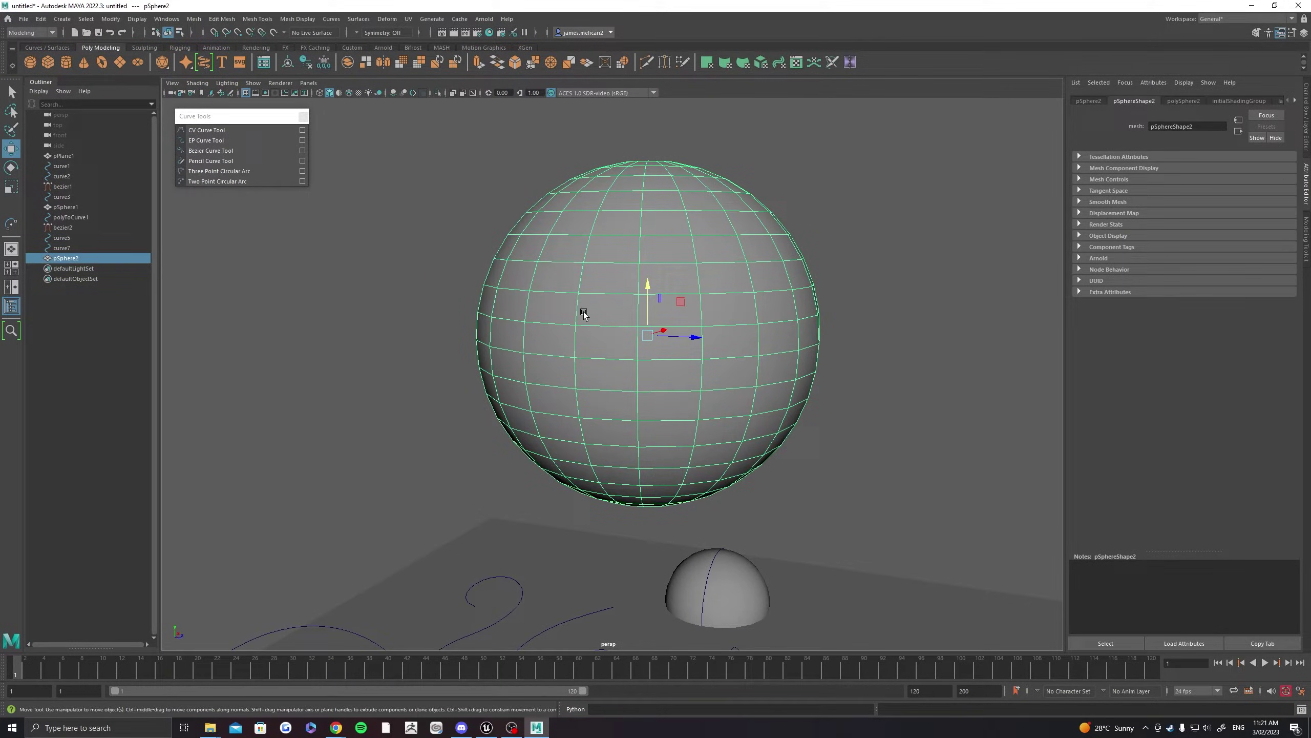
pyautogui.moveTo(582, 333); pyautogui.dragTo(592, 279, button='right')
pyautogui.click(578, 307)
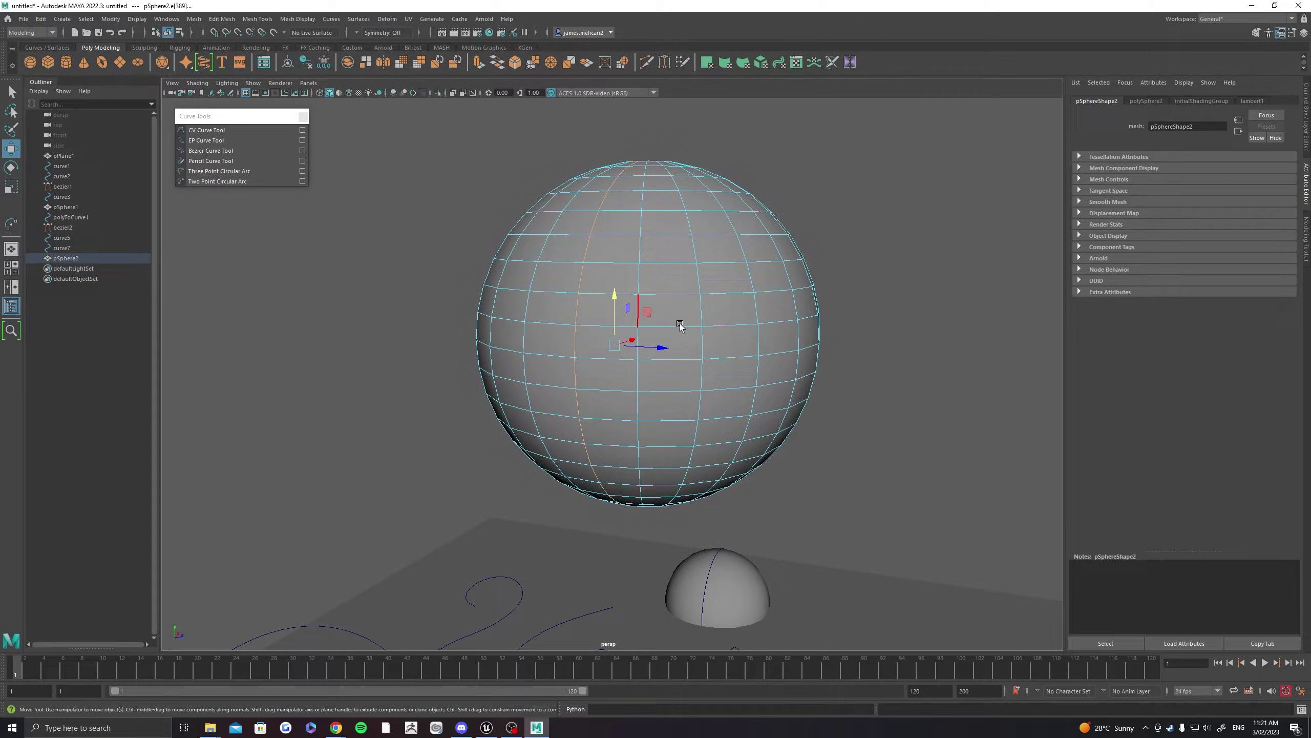
pyautogui.keyDown('alt'); pyautogui.moveTo(578, 307); pyautogui.dragTo(768, 305); pyautogui.keyUp('alt')
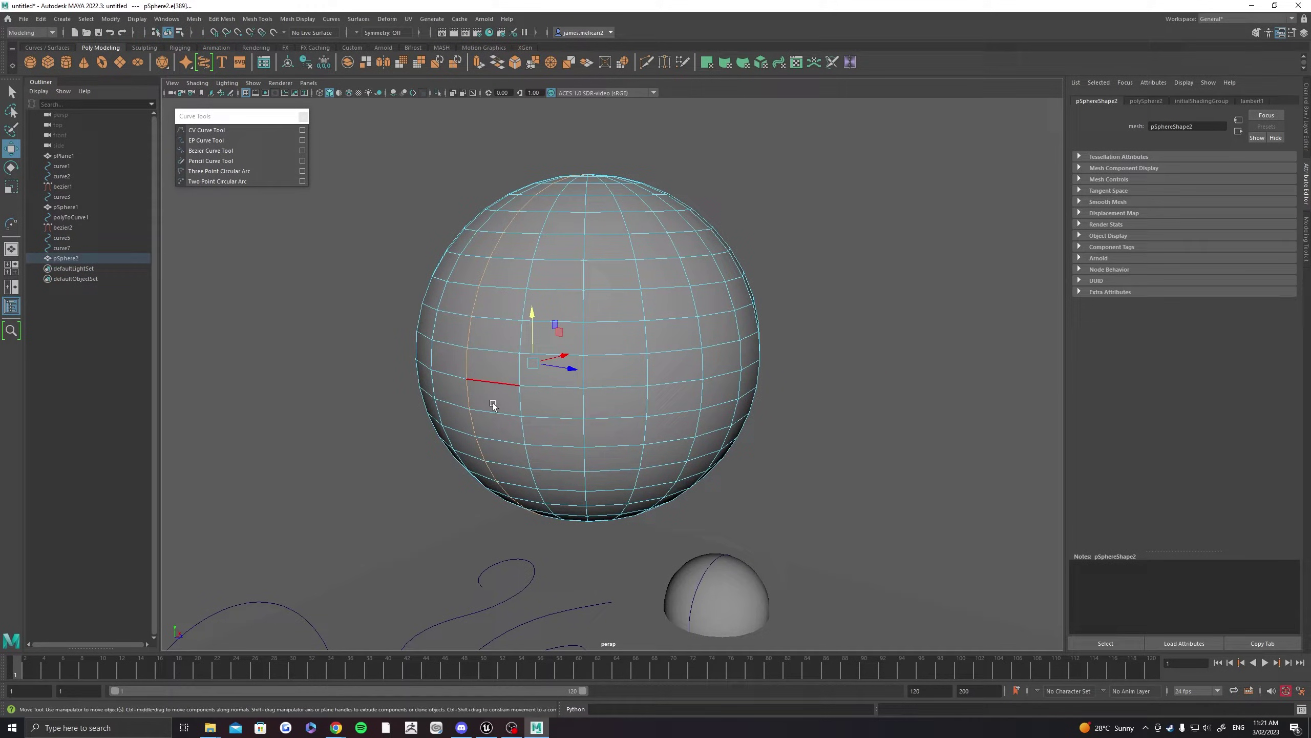
# Rework the edge selection on the large sphere into one vertical run of edges passing over its top pole
pyautogui.click(468, 370)
pyautogui.keyDown('alt'); pyautogui.moveTo(467, 370); pyautogui.dragTo(568, 424); pyautogui.keyUp('alt')
pyautogui.click(558, 397)
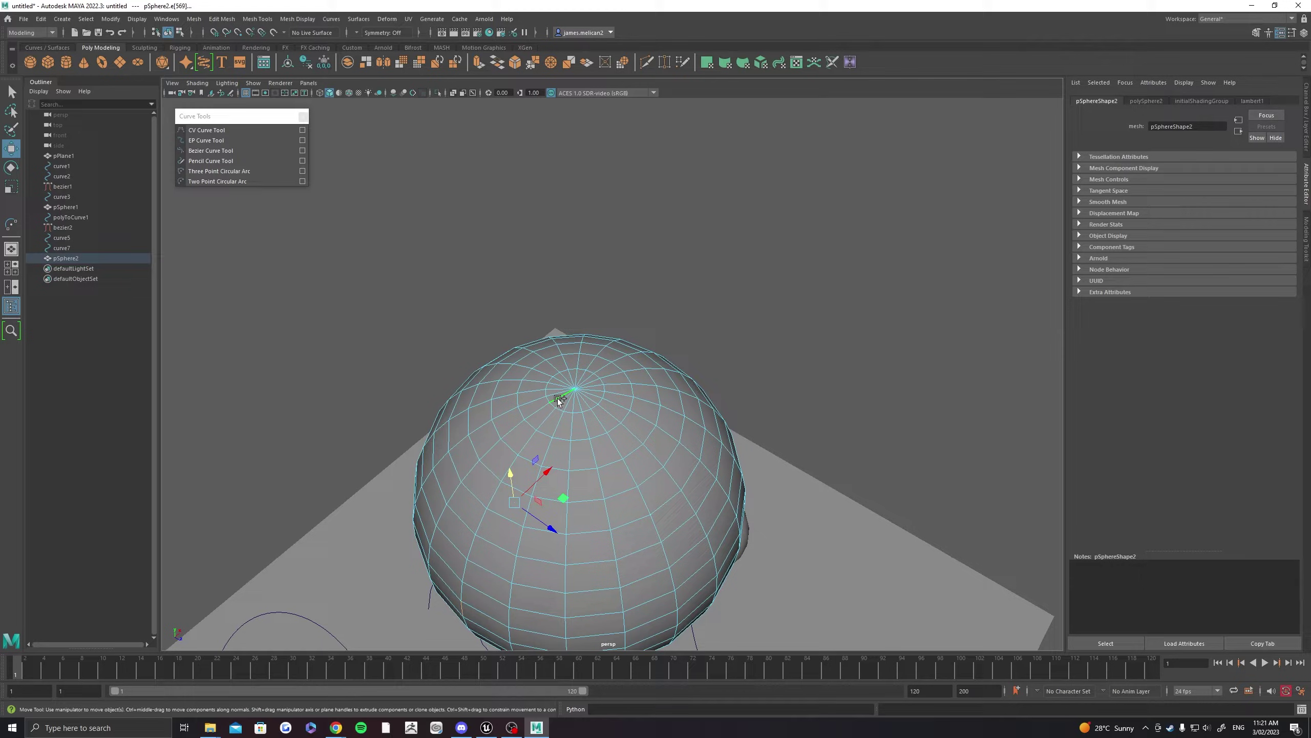
pyautogui.keyDown('alt'); pyautogui.moveTo(614, 385); pyautogui.dragTo(640, 375); pyautogui.keyUp('alt')
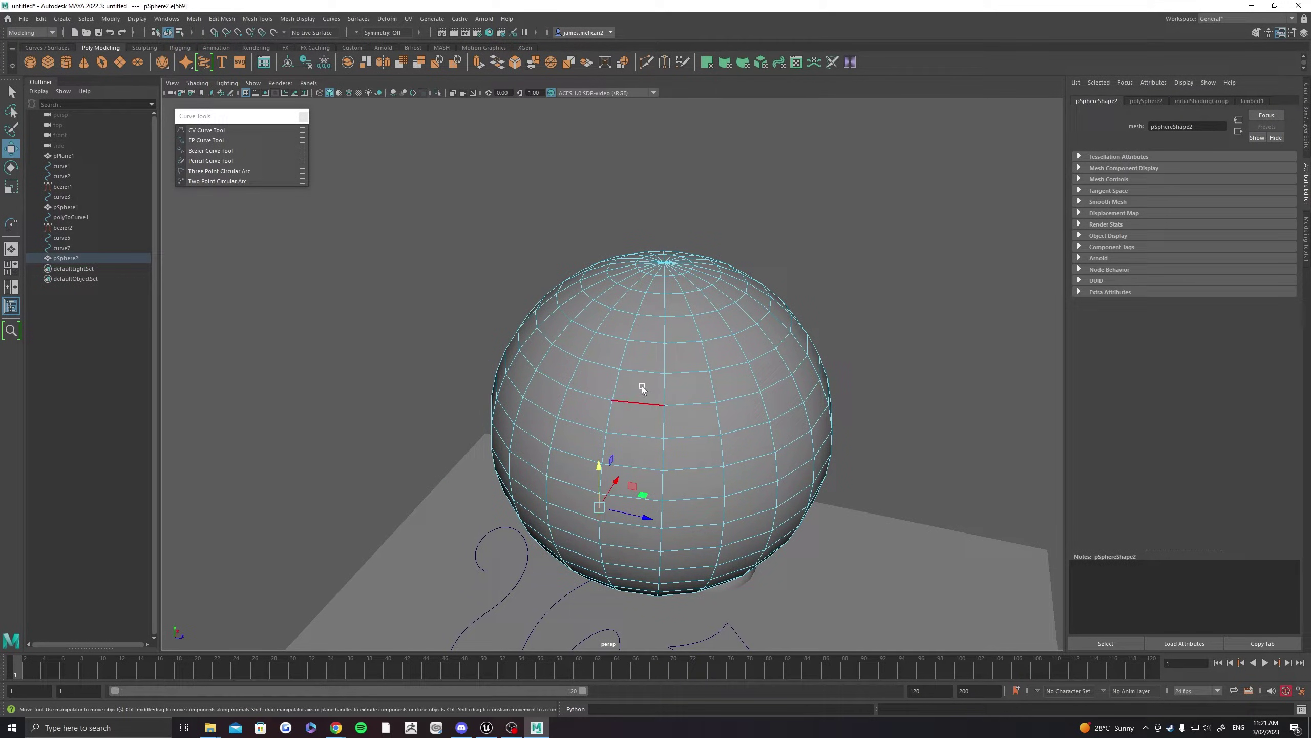
pyautogui.keyDown('alt'); pyautogui.moveTo(657, 269); pyautogui.dragTo(656, 299); pyautogui.keyUp('alt')
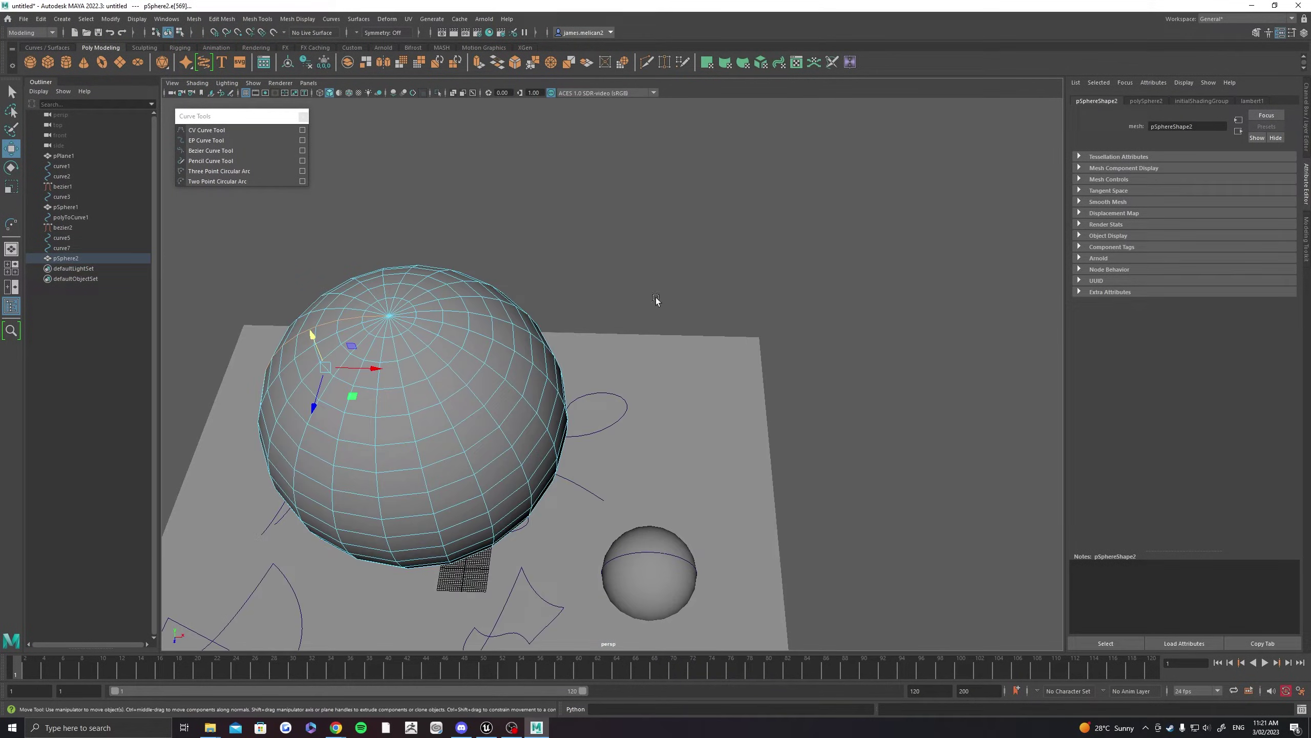
pyautogui.keyDown('alt'); pyautogui.moveTo(408, 315); pyautogui.dragTo(479, 334); pyautogui.keyUp('alt')
pyautogui.hotkey('ctrl', 'z')
pyautogui.press('q')
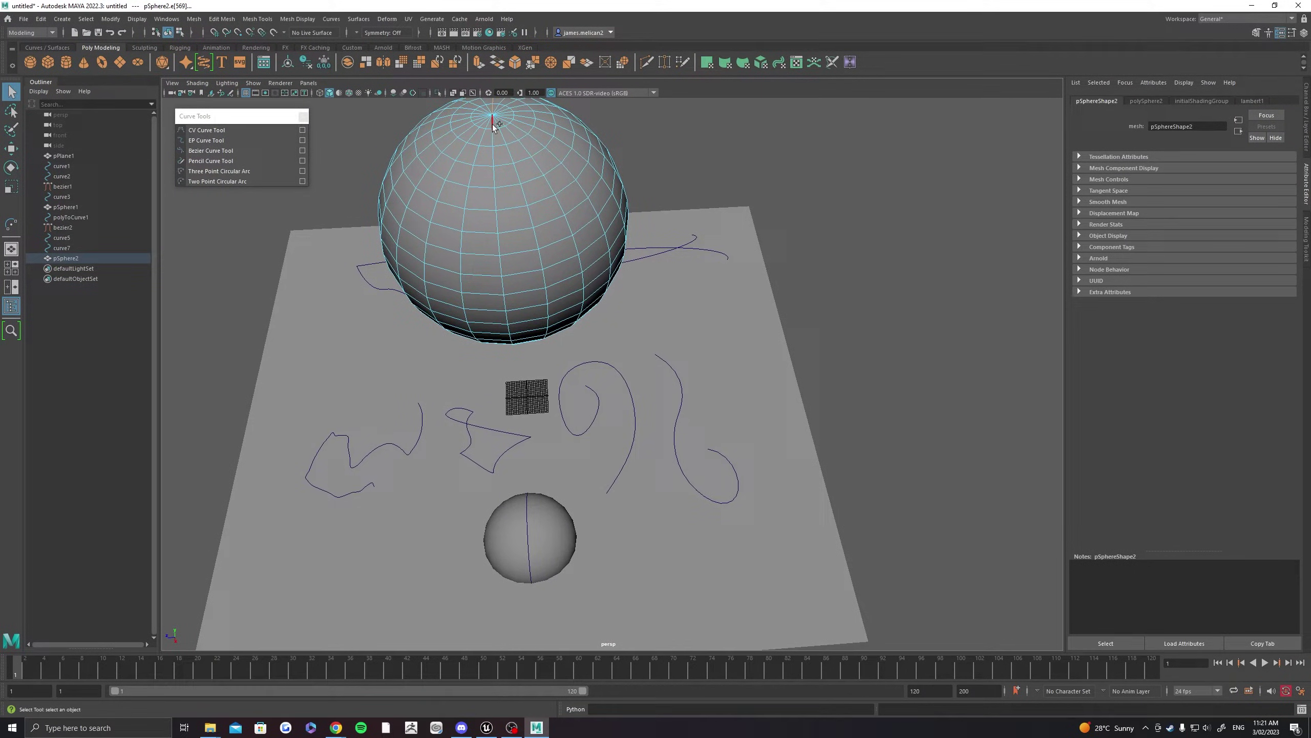
pyautogui.keyDown('alt'); pyautogui.moveTo(492, 124); pyautogui.dragTo(759, 281); pyautogui.keyUp('alt')
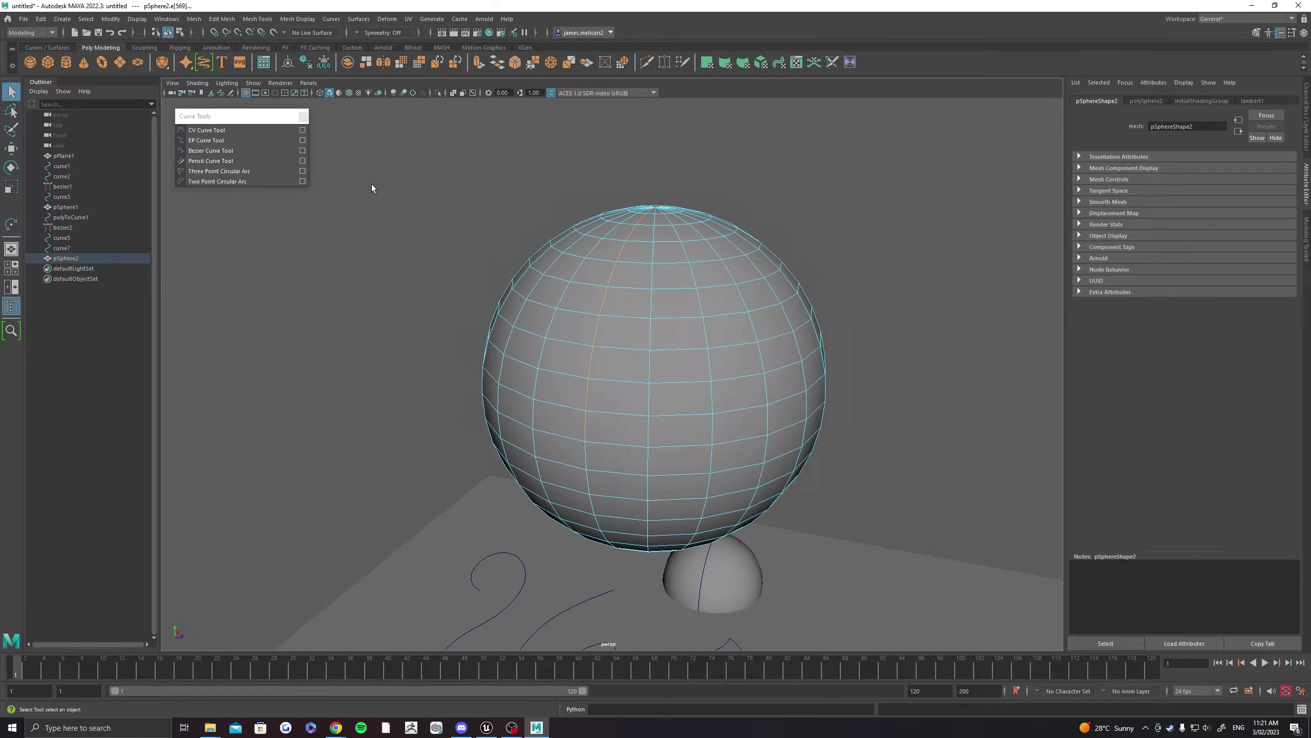
# Convert the large sphere's selected edges into a separate curve with Polygon Edges to Curve
pyautogui.click(166, 18)
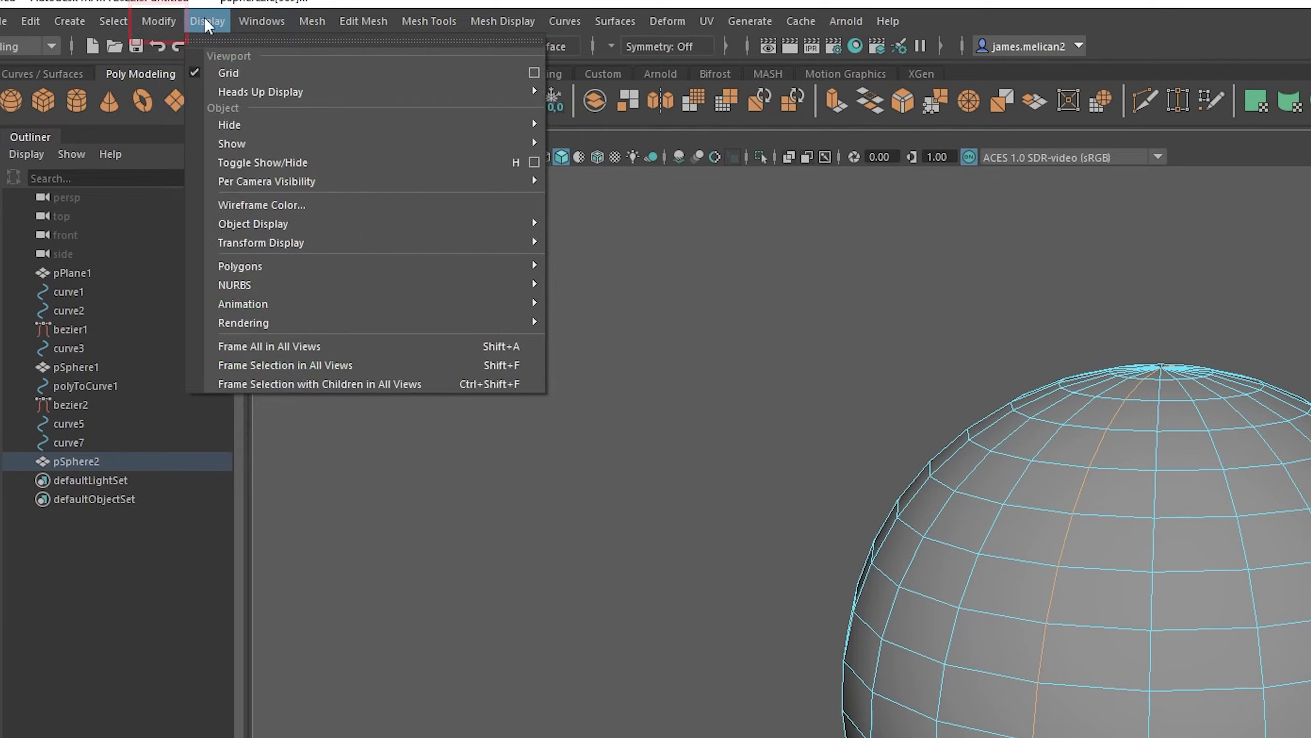
pyautogui.moveTo(158, 23)
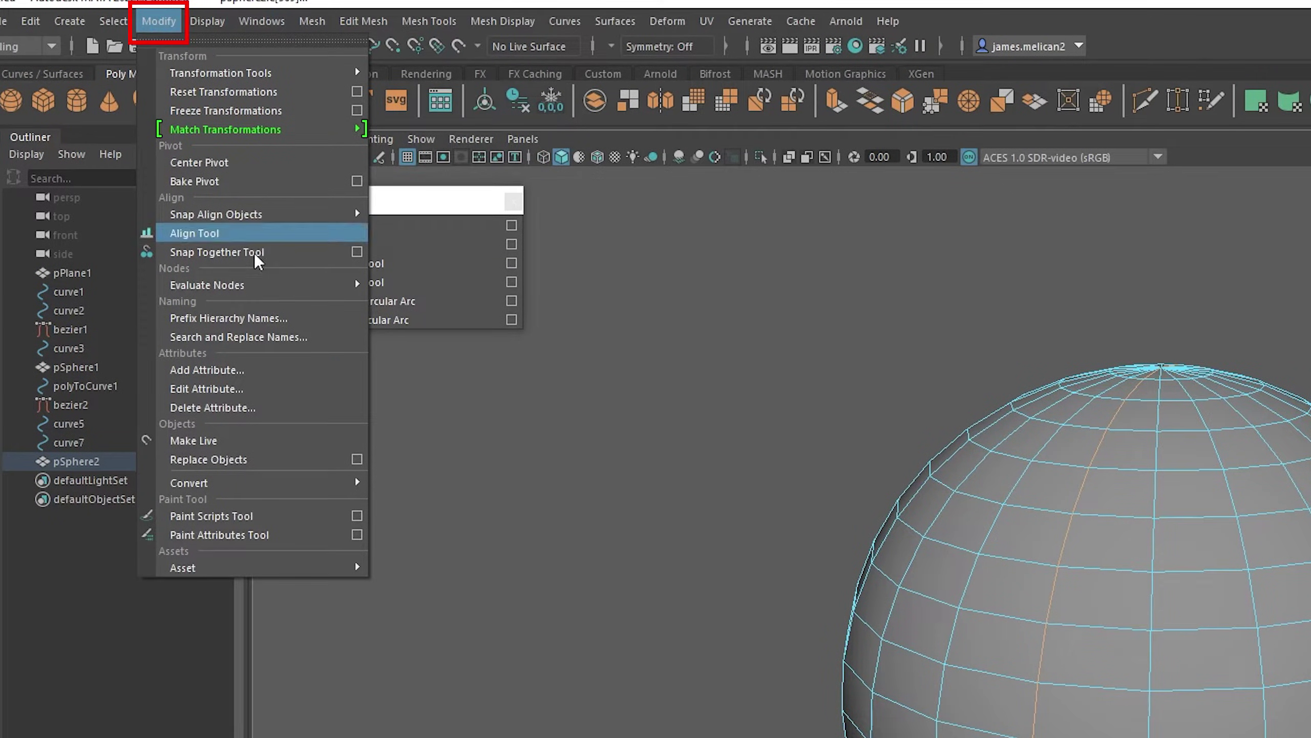
pyautogui.moveTo(309, 485)
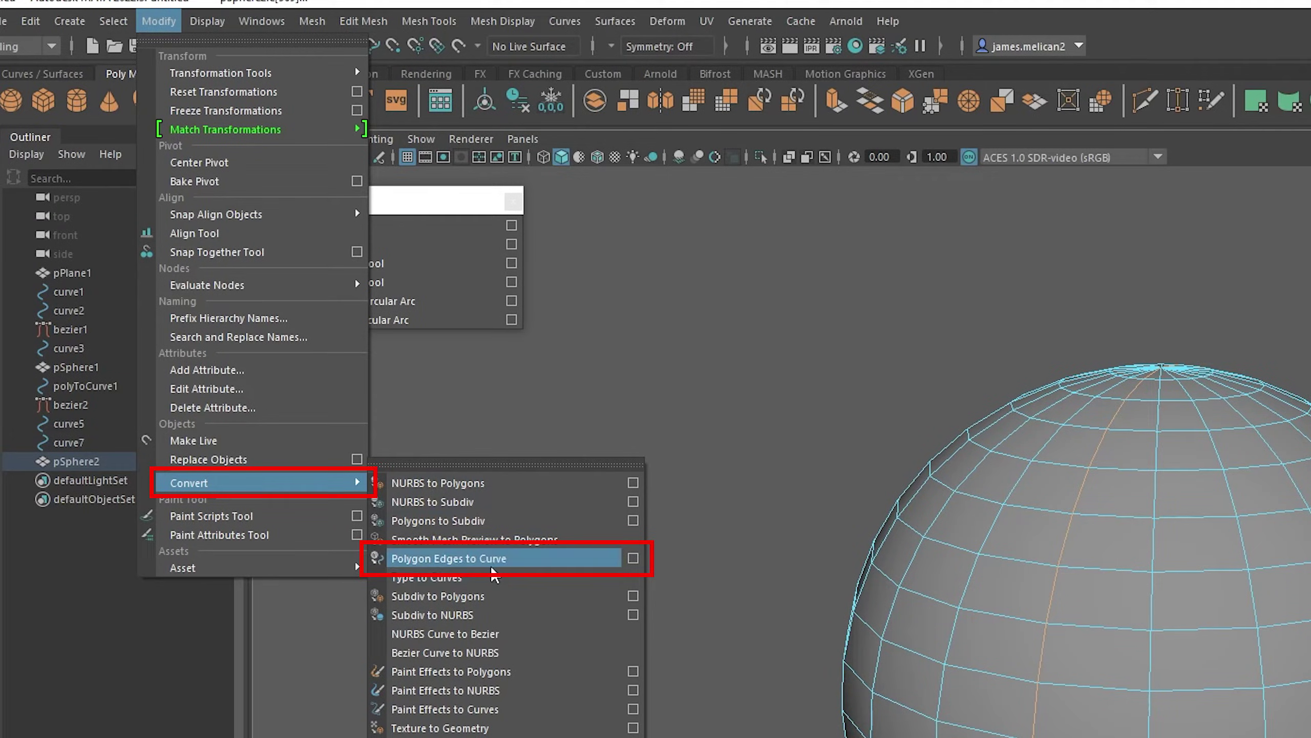
pyautogui.click(550, 562)
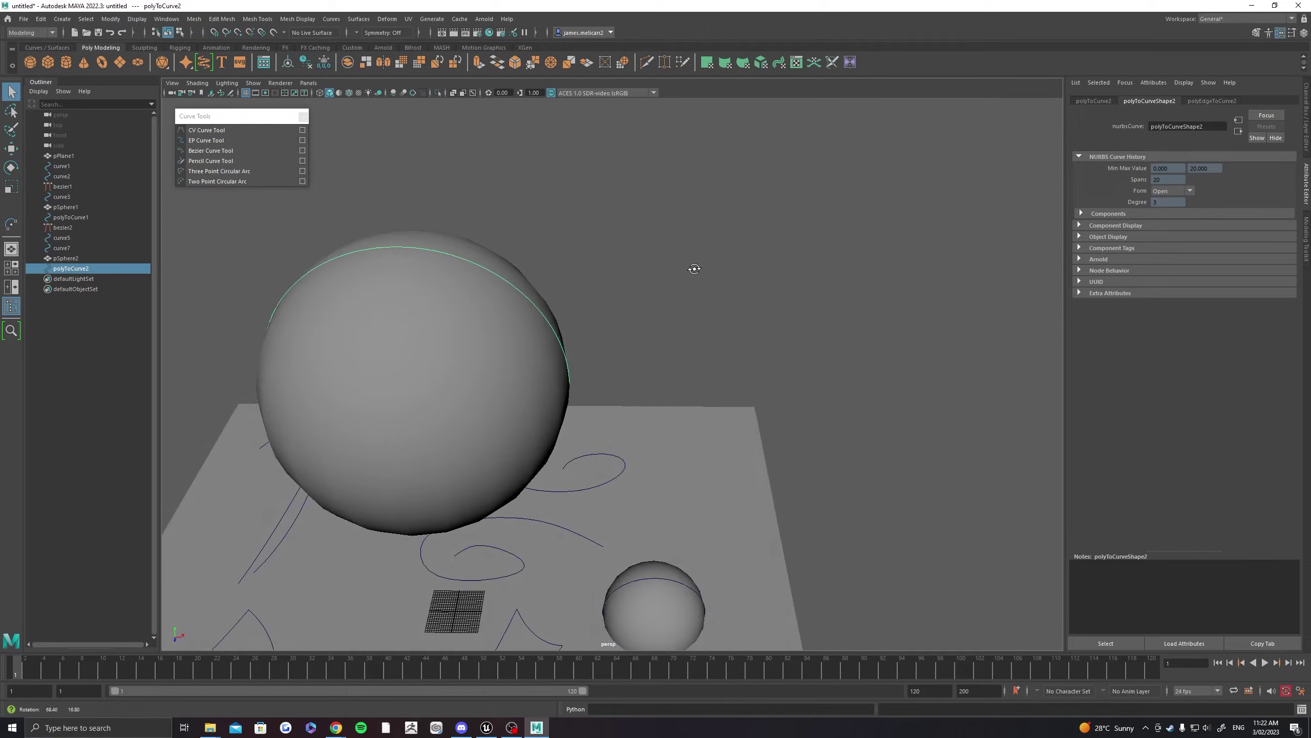
pyautogui.keyDown('alt'); pyautogui.moveTo(695, 269); pyautogui.dragTo(677, 265); pyautogui.keyUp('alt')
pyautogui.click(582, 228)
pyautogui.keyDown('alt'); pyautogui.moveTo(582, 228); pyautogui.dragTo(662, 233); pyautogui.keyUp('alt')
pyautogui.click(653, 242)
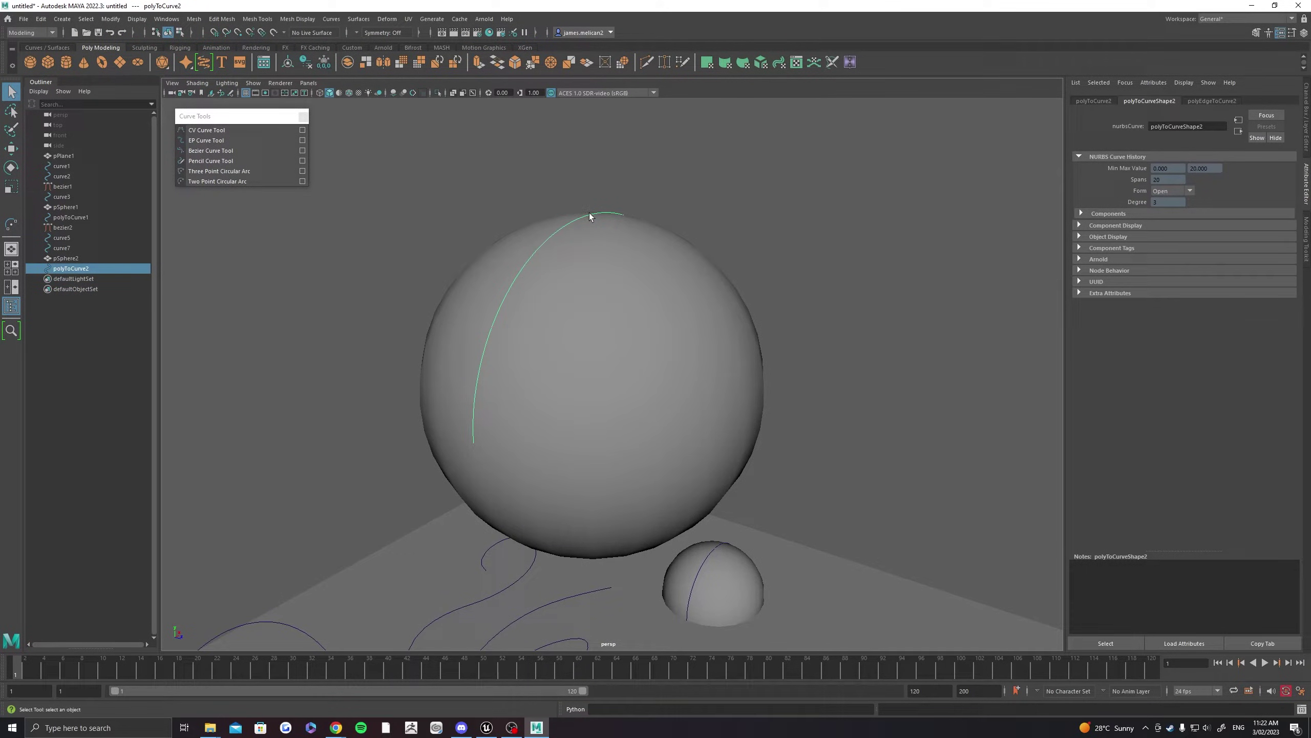
# Try a sweep mesh along the curve converted from the sphere's edges, and undo it
pyautogui.click(205, 61)
pyautogui.keyDown('alt'); pyautogui.moveTo(678, 199); pyautogui.dragTo(706, 207); pyautogui.keyUp('alt')
pyautogui.hotkey('ctrl', 'z')
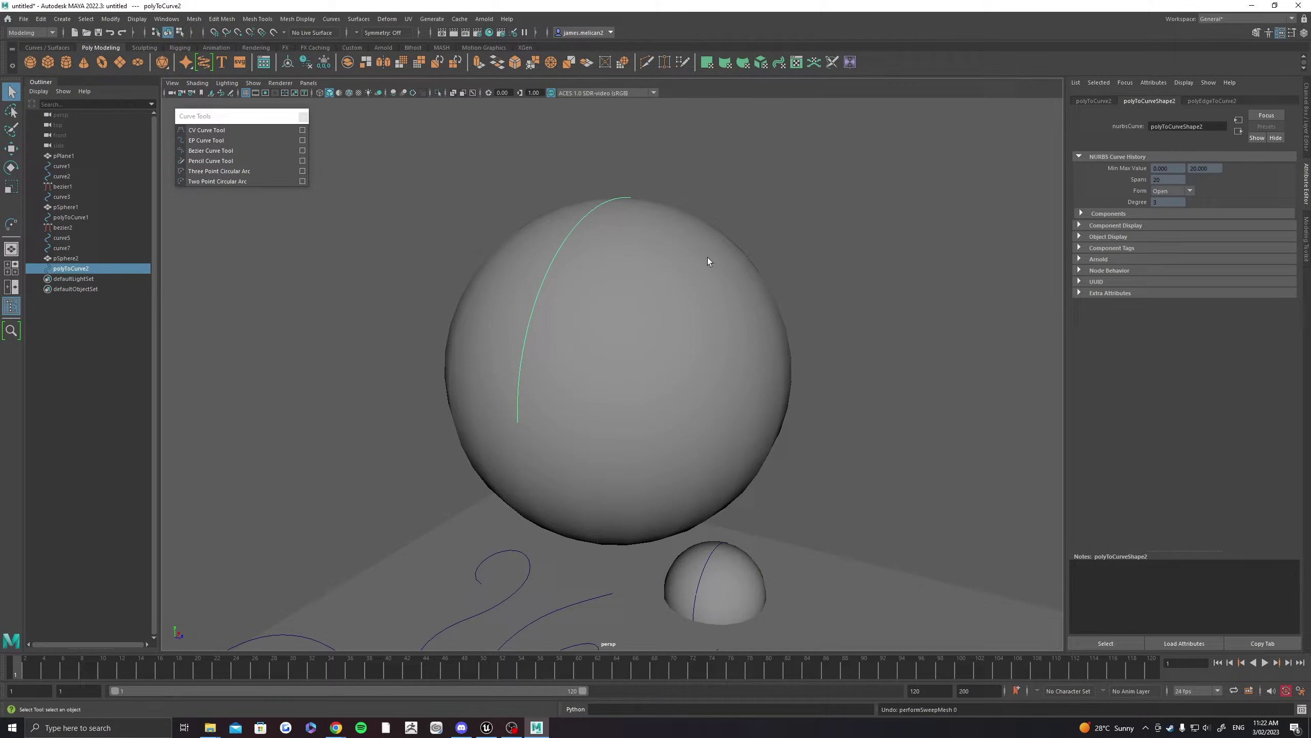
# Delete the large sphere together with the curve converted from its edges
pyautogui.click(707, 257)
pyautogui.scroll(-3, 676, 206)
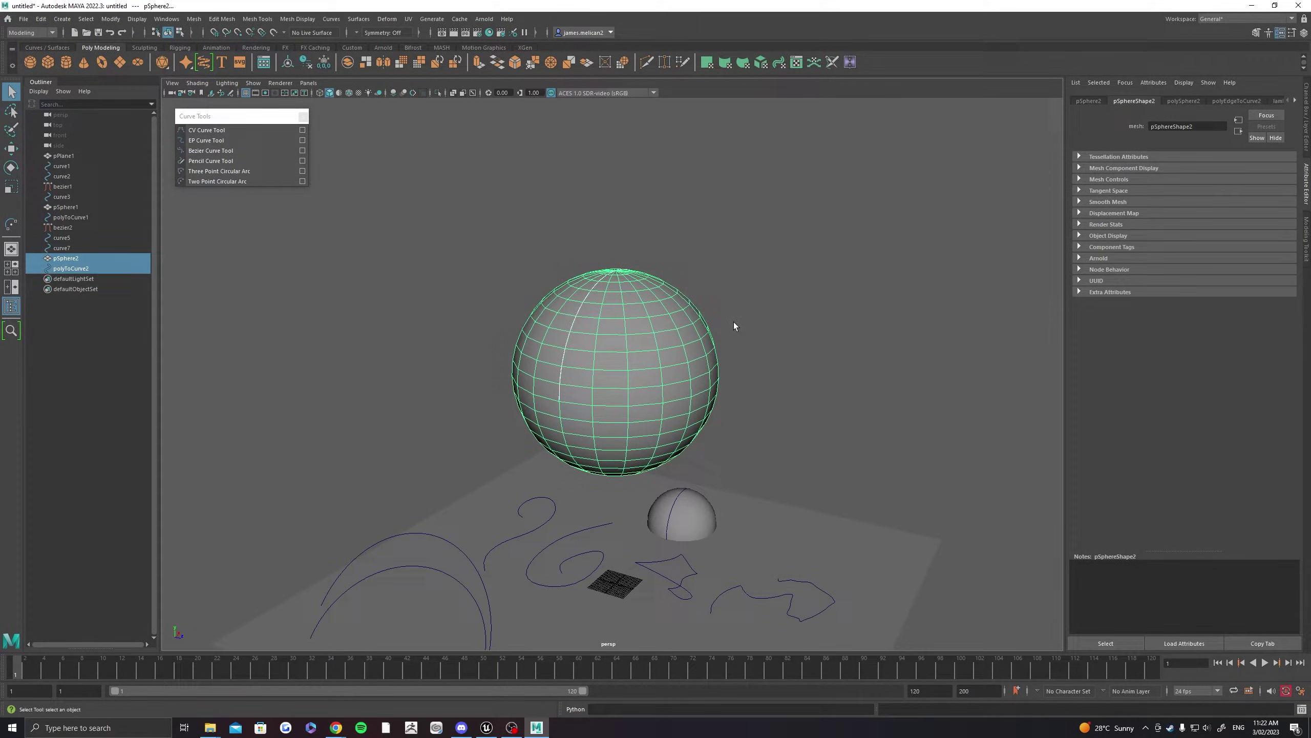
pyautogui.press('Delete')
# Create a new polygon plane, scale it up and raise it high above the ground plane
pyautogui.click(116, 64)
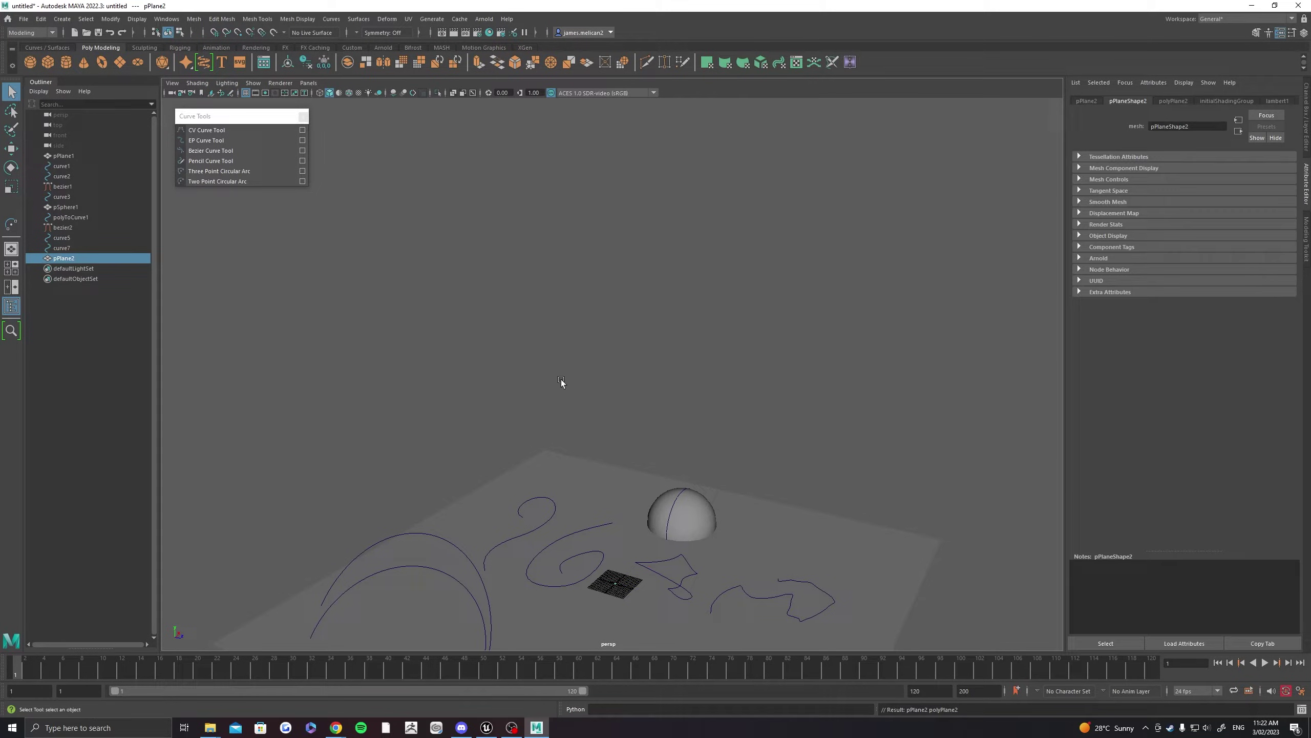
pyautogui.press('w')
pyautogui.press('r')
pyautogui.moveTo(615, 584); pyautogui.dragTo(719, 578)
pyautogui.press('w')
pyautogui.moveTo(615, 540); pyautogui.dragTo(614, 274)
pyautogui.keyDown('alt'); pyautogui.moveTo(609, 282); pyautogui.dragTo(533, 332); pyautogui.keyUp('alt')
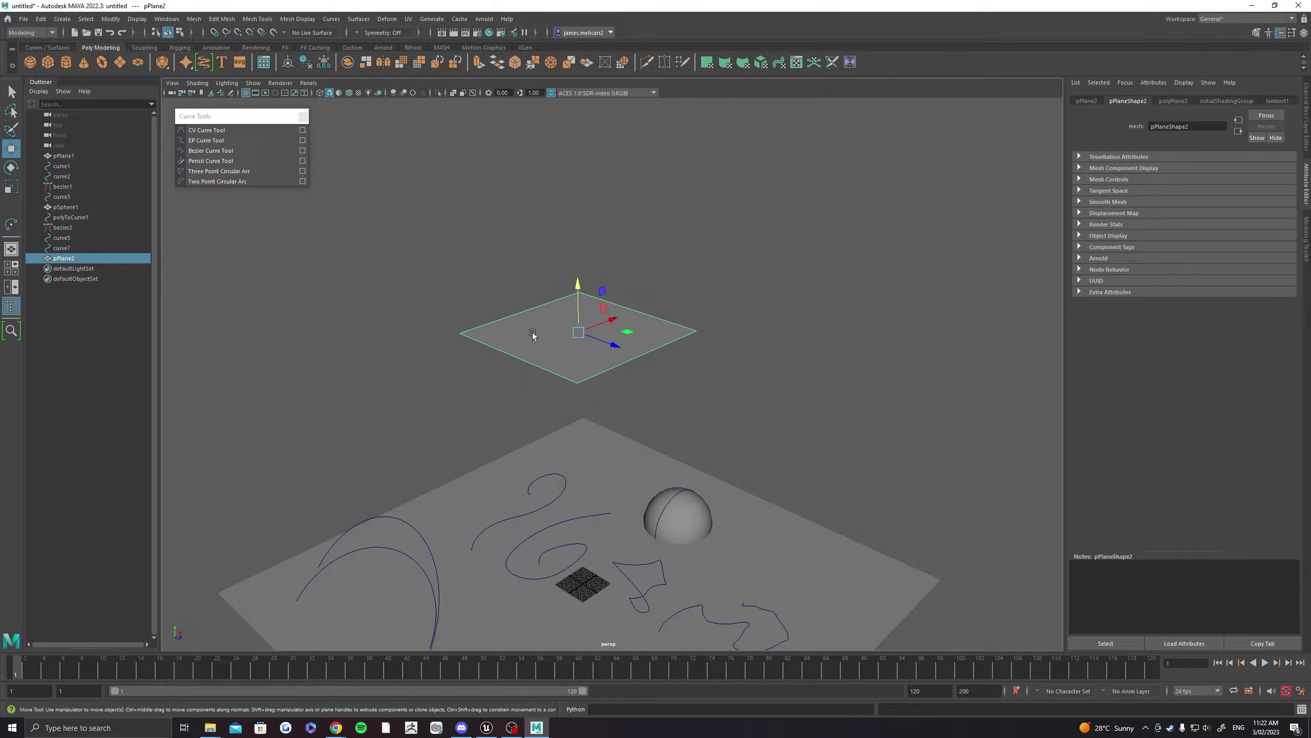
# Extrude one edge of the raised plane diagonally upward, and extrude the new edge outward to form a bent strip
pyautogui.moveTo(609, 315); pyautogui.dragTo(609, 282, button='right')
pyautogui.click(639, 314)
pyautogui.keyDown('shift'); pyautogui.moveTo(659, 271); pyautogui.dragTo(802, 196); pyautogui.keyUp('shift')
pyautogui.keyDown('alt'); pyautogui.moveTo(802, 195); pyautogui.dragTo(624, 318, button='middle'); pyautogui.keyUp('alt')
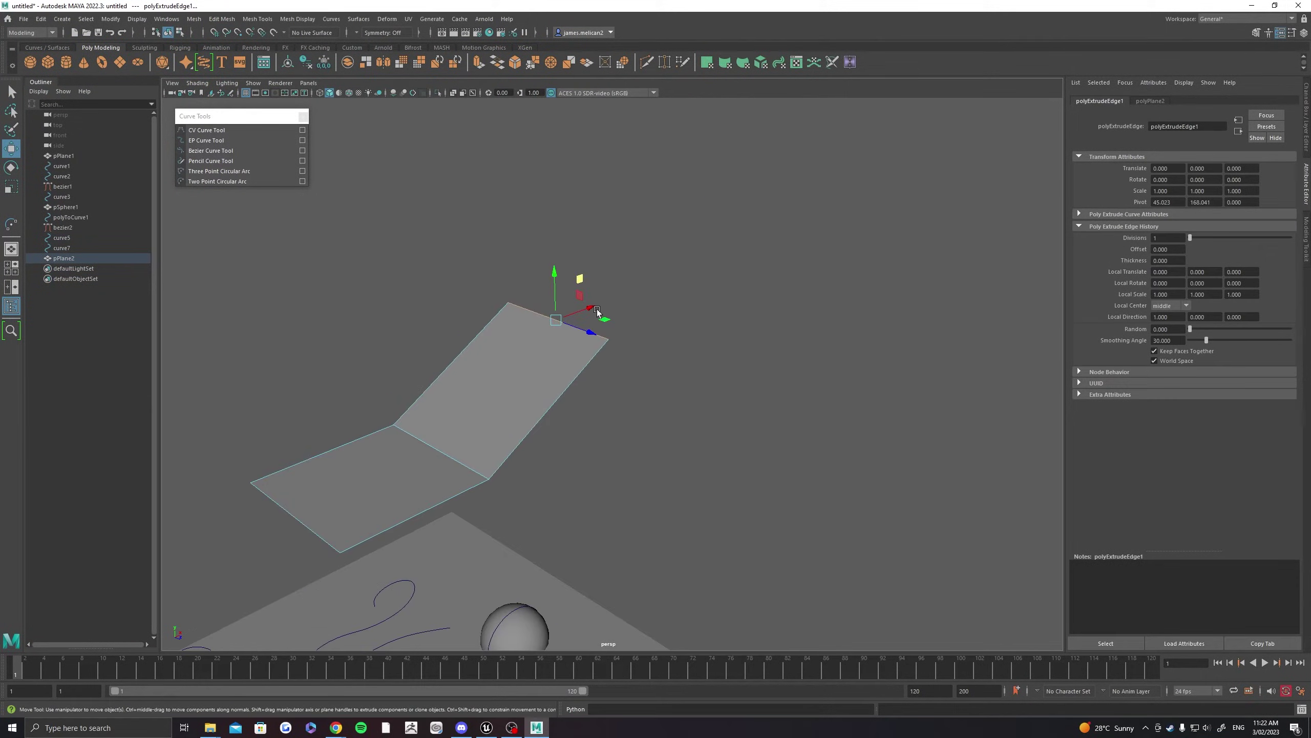
pyautogui.keyDown('shift'); pyautogui.moveTo(579, 282); pyautogui.dragTo(690, 242); pyautogui.keyUp('shift')
# Move the two side vertices of the strip's upper section outward to widen that end
pyautogui.rightClick(656, 309)
pyautogui.moveTo(656, 309); pyautogui.dragTo(609, 309, button='right')
pyautogui.click(608, 339)
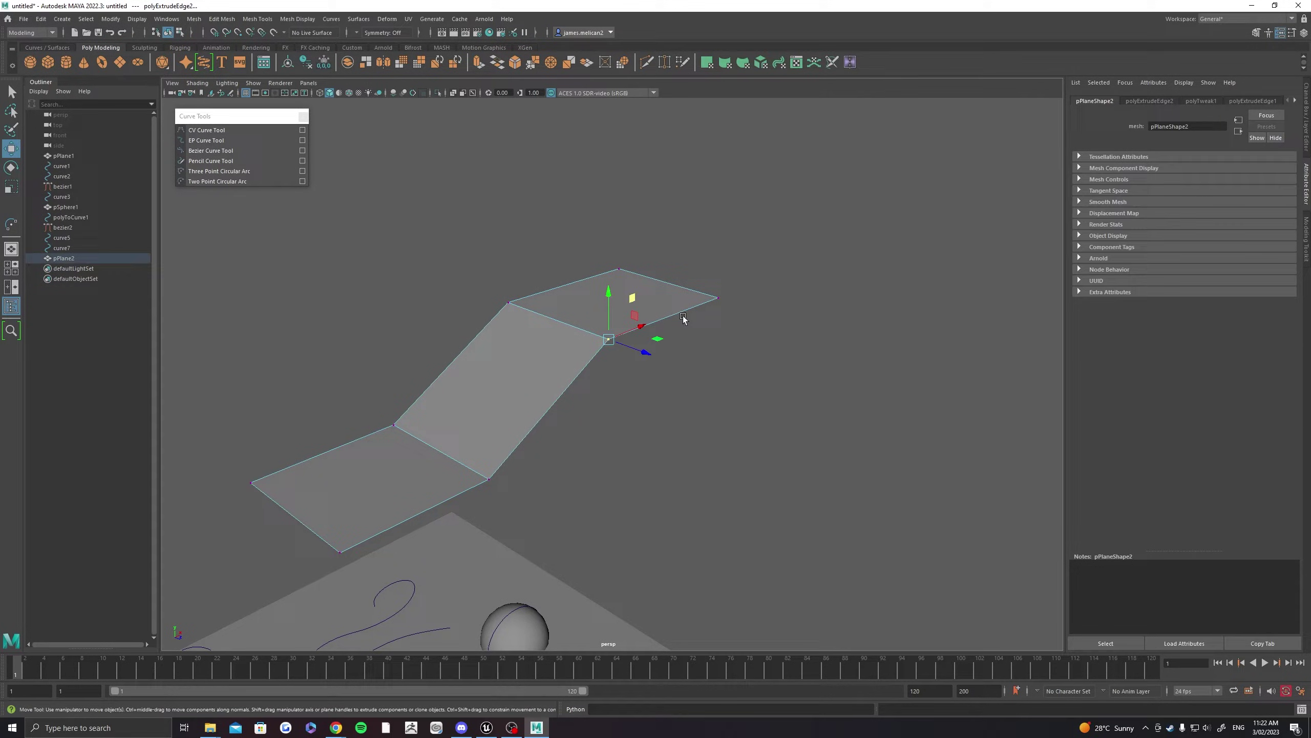
pyautogui.keyDown('shift'); pyautogui.click(719, 299); pyautogui.keyUp('shift')
pyautogui.moveTo(706, 333); pyautogui.dragTo(810, 368)
# Smooth the bent strip in object mode with increased divisions to get a dense curved surface
pyautogui.moveTo(666, 302); pyautogui.dragTo(699, 270, button='right')
pyautogui.click(404, 67)
pyautogui.moveTo(496, 255); pyautogui.dragTo(556, 255, button='middle')
pyautogui.press('q')
pyautogui.click(668, 251)
pyautogui.keyDown('alt'); pyautogui.moveTo(668, 251); pyautogui.dragTo(563, 330); pyautogui.keyUp('alt')
pyautogui.click(562, 346)
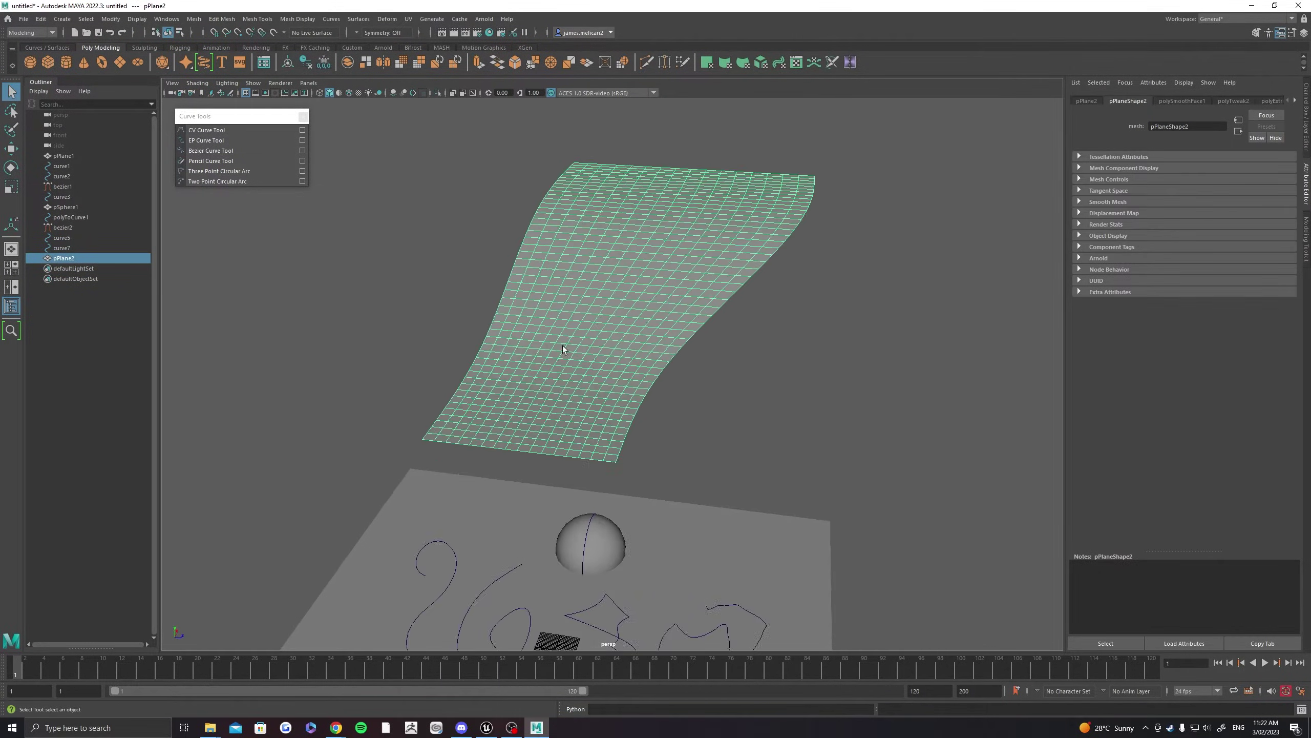
# Select a lengthwise edge loop on the smoothed surface and convert it into a curve
pyautogui.scroll(4, 558, 299)
pyautogui.moveTo(557, 299); pyautogui.dragTo(557, 263, button='right')
pyautogui.doubleClick(534, 476)
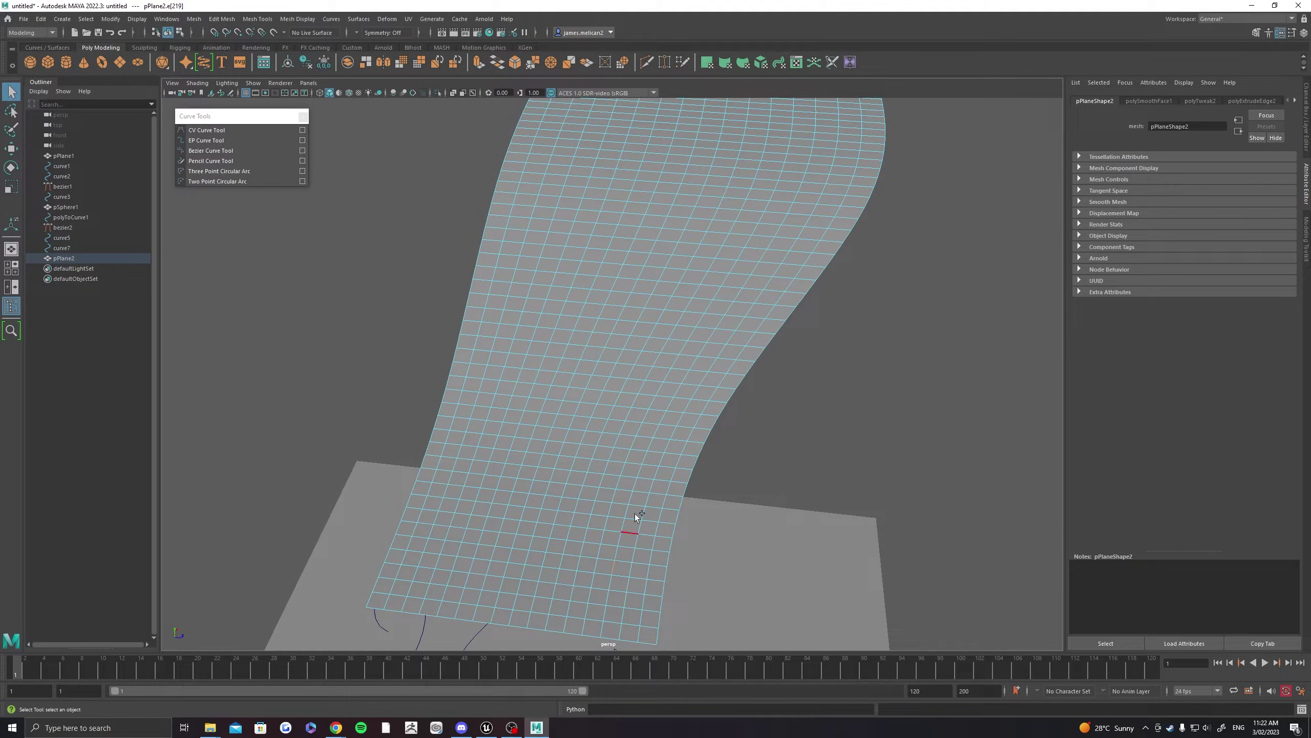
pyautogui.keyDown('alt'); pyautogui.moveTo(837, 201); pyautogui.dragTo(322, 226); pyautogui.keyUp('alt')
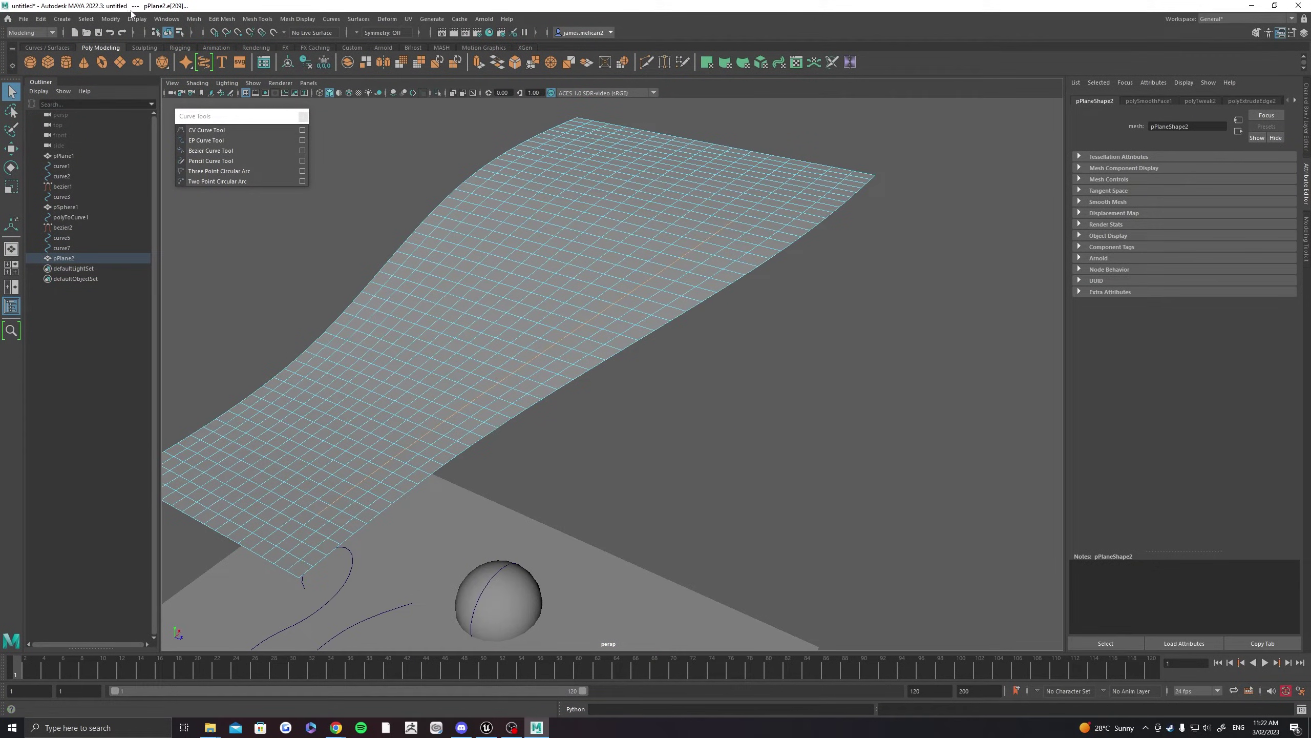
pyautogui.click(112, 18)
pyautogui.moveTo(196, 272)
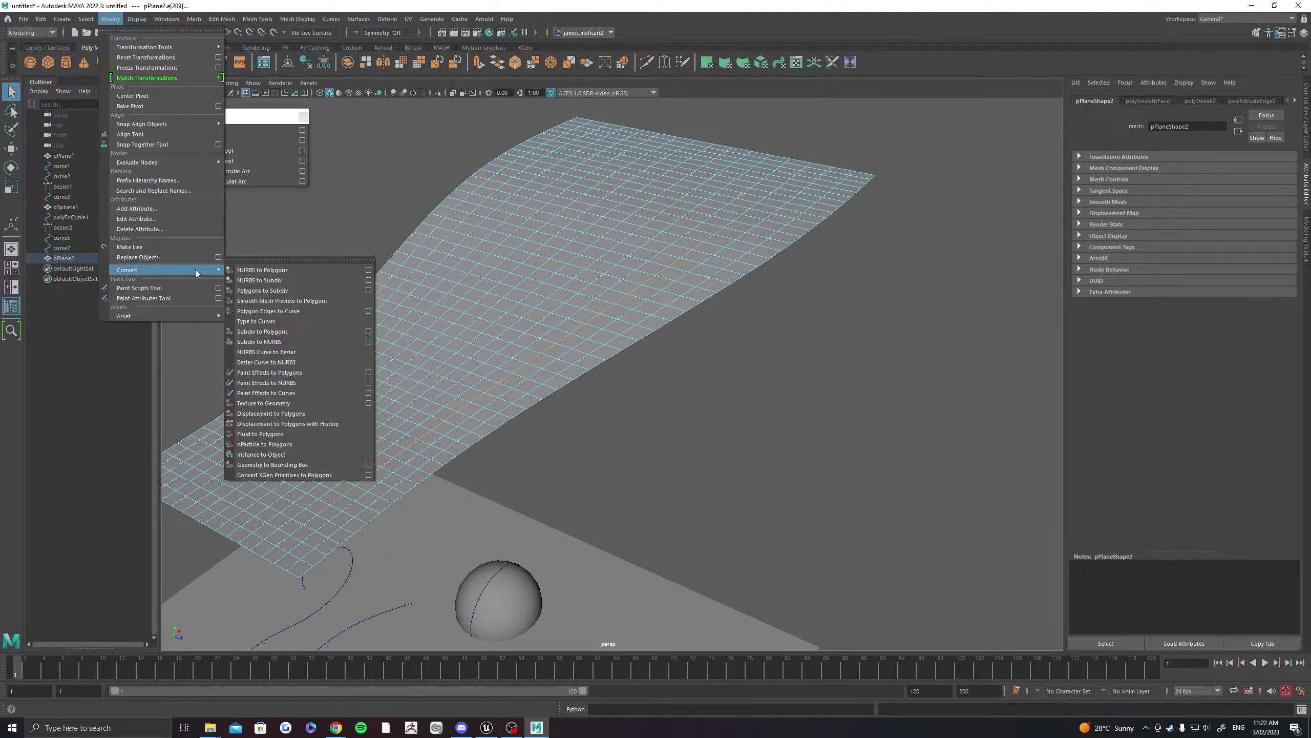
pyautogui.click(268, 310)
pyautogui.keyDown('alt'); pyautogui.moveTo(354, 327); pyautogui.dragTo(695, 244); pyautogui.keyUp('alt')
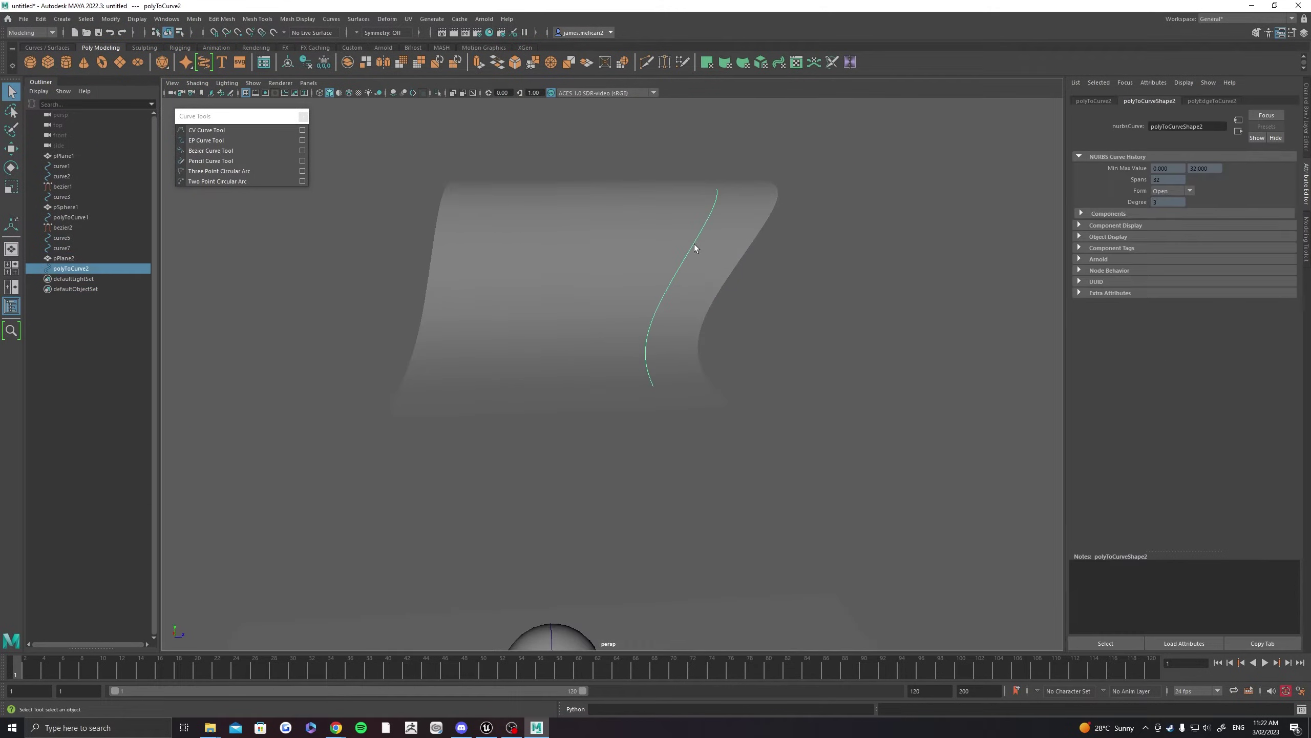
# Create a sweep mesh along the new curve with a profile scale of 5, and enable viewport ambient occlusion and anti-aliasing
pyautogui.click(201, 67)
pyautogui.moveTo(1209, 284); pyautogui.dragTo(1292, 285)
pyautogui.keyDown('alt'); pyautogui.moveTo(902, 285); pyautogui.dragTo(851, 334); pyautogui.keyUp('alt')
pyautogui.click(393, 94)
pyautogui.click(412, 94)
# Delete the curved surface along with its converted curve and sweep mesh
pyautogui.keyDown('alt'); pyautogui.moveTo(640, 239); pyautogui.dragTo(685, 270); pyautogui.keyUp('alt')
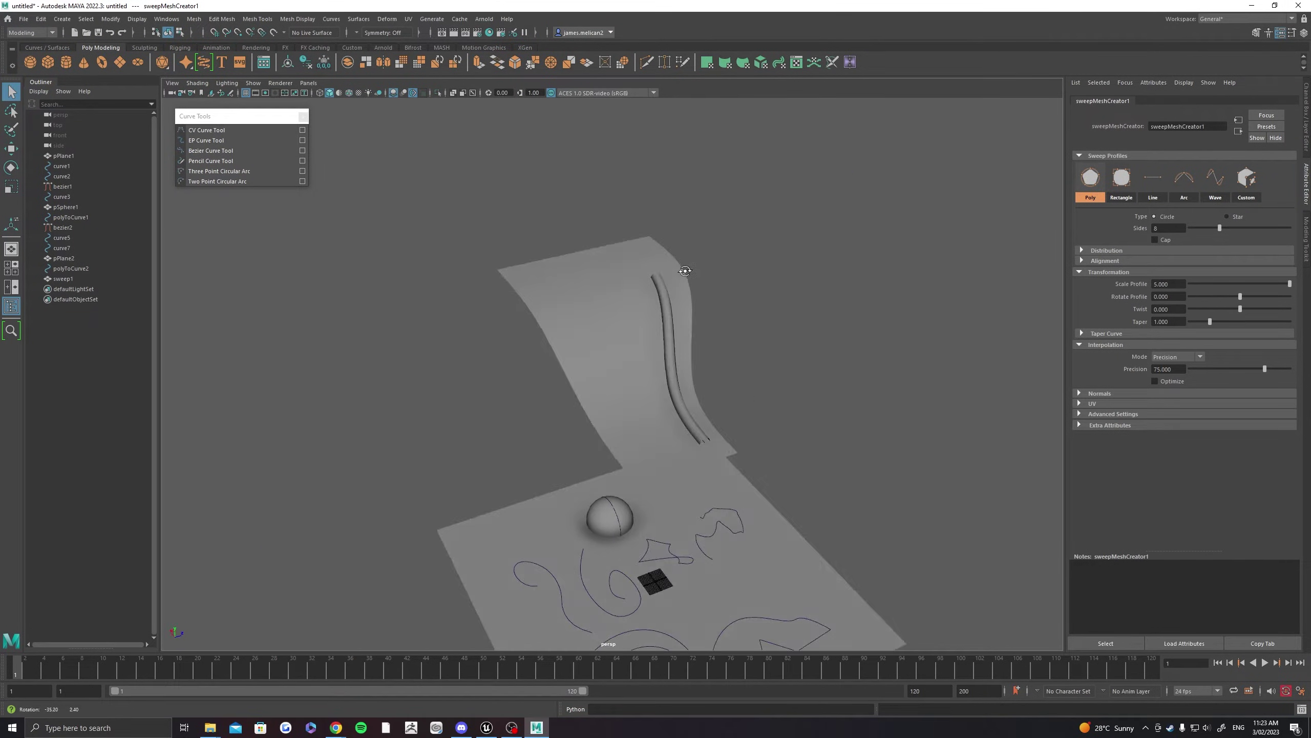
pyautogui.click(685, 270)
pyautogui.press('Delete')
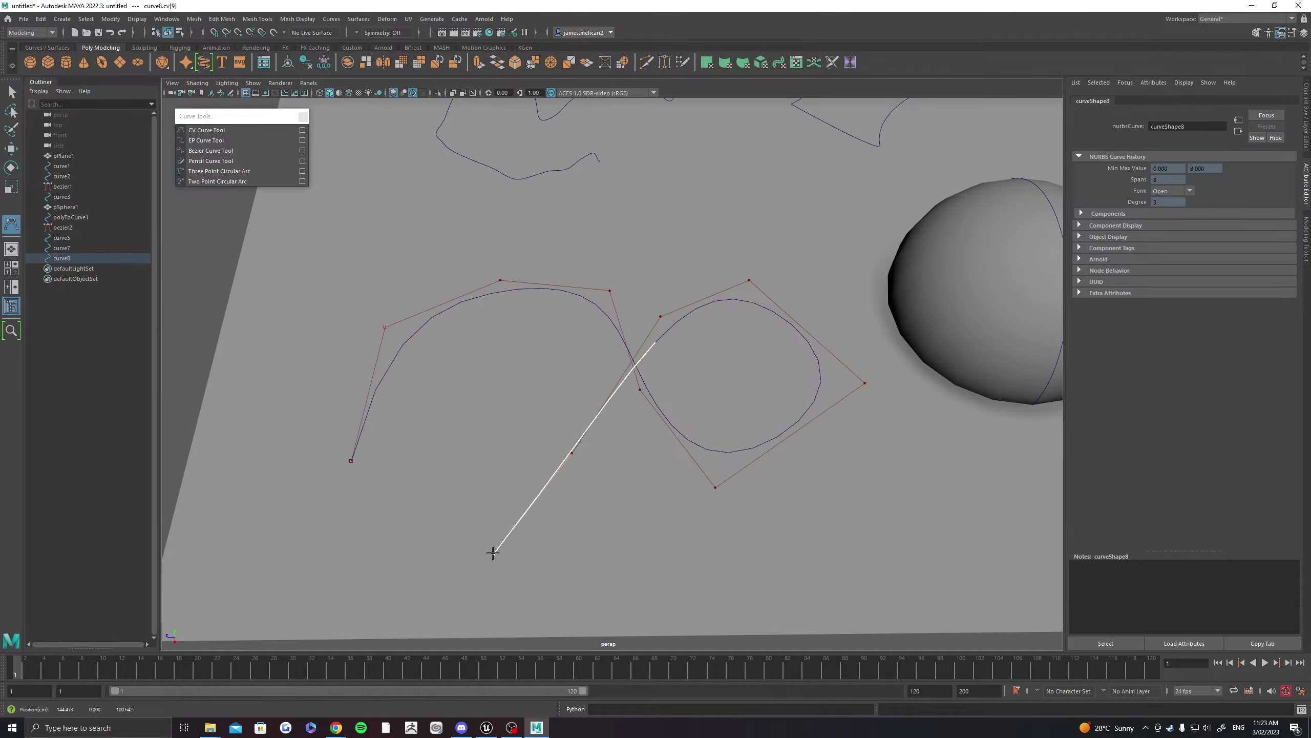
# Finish a looping CV curve that crosses itself on an empty part of the ground plane, adjusting its last point before completing it
pyautogui.click(384, 539)
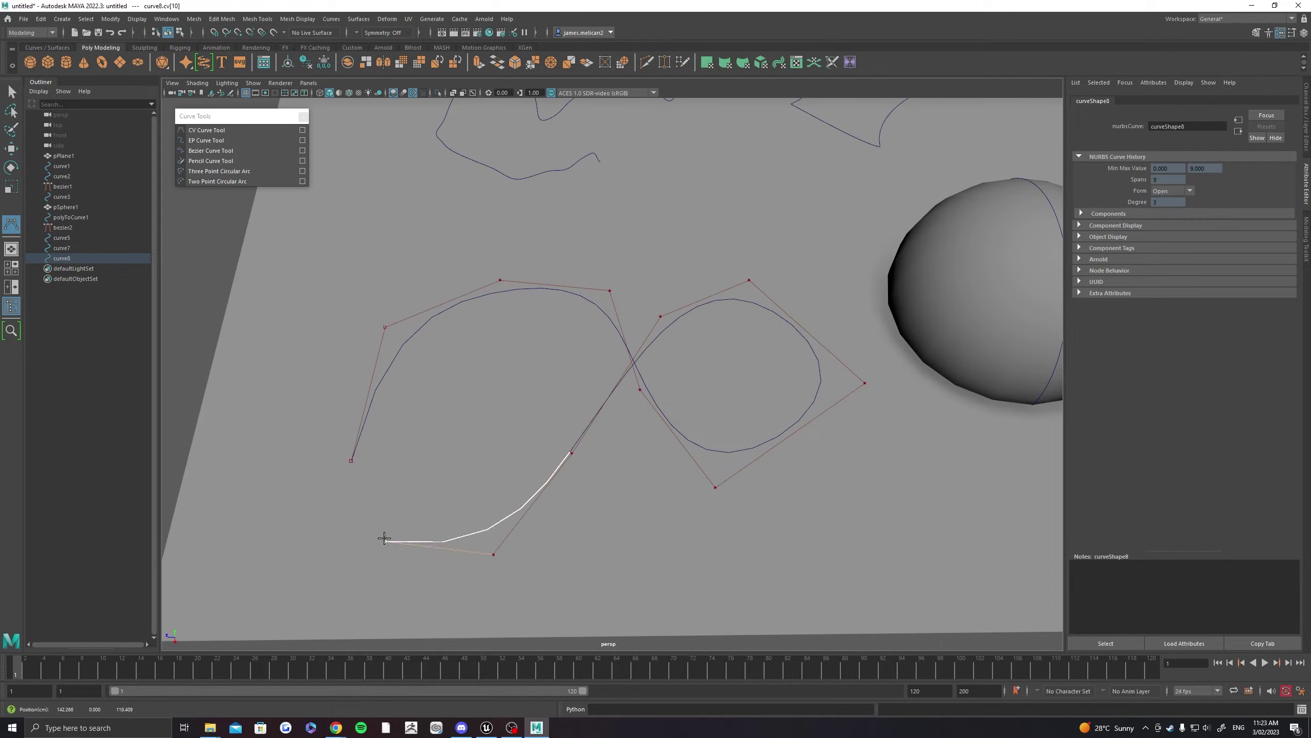
pyautogui.moveTo(417, 533); pyautogui.dragTo(418, 522)
pyautogui.press('Return')
pyautogui.keyDown('alt'); pyautogui.moveTo(513, 426); pyautogui.dragTo(566, 403); pyautogui.keyUp('alt')
pyautogui.scroll(4, 506, 378)
pyautogui.scroll(-5, 542, 407)
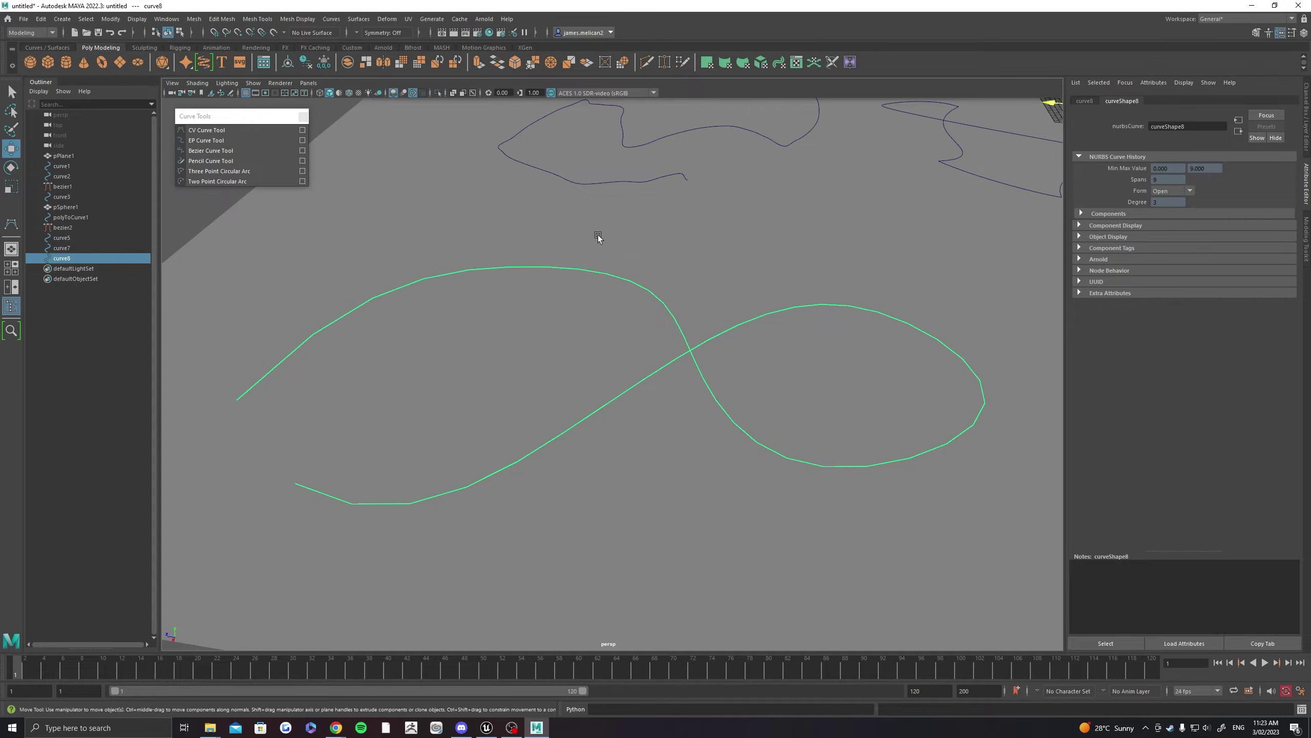
# Extend the open end of the looping curve with the Add Points Tool, winding new points along the plane's near edge
pyautogui.click(330, 18)
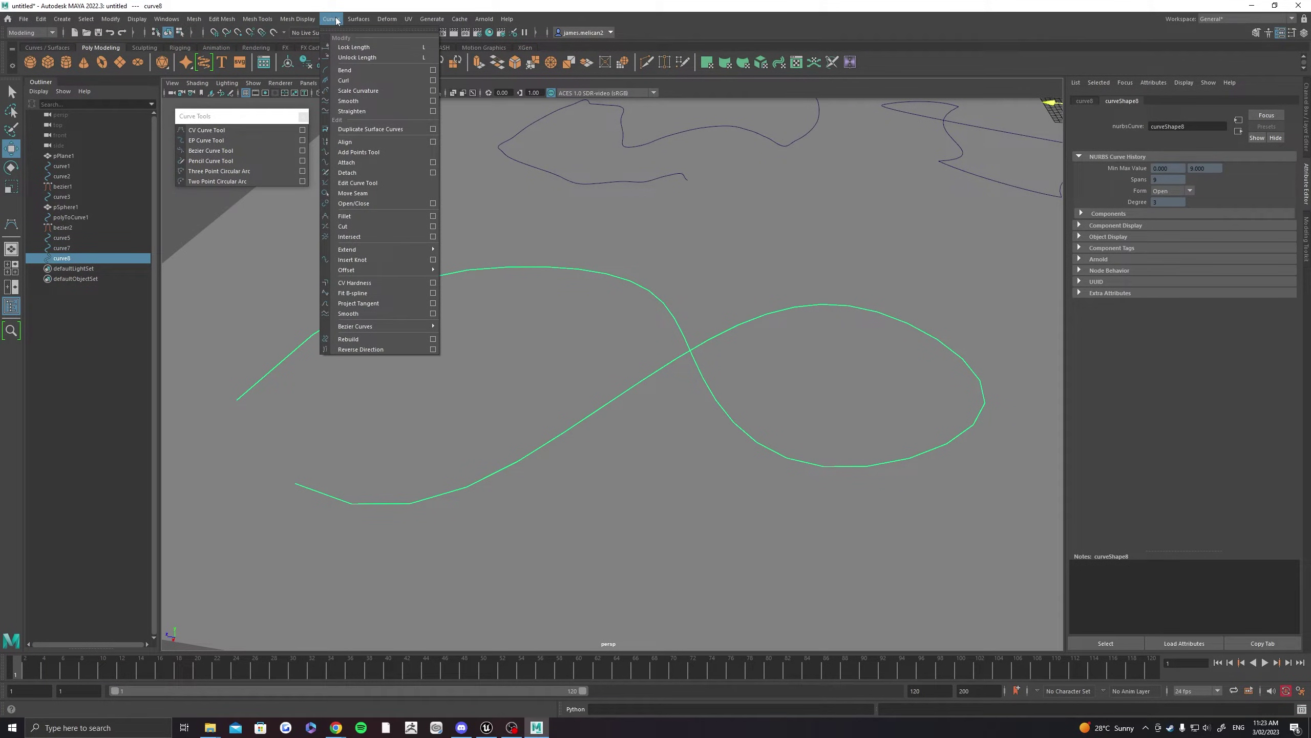
pyautogui.click(336, 20)
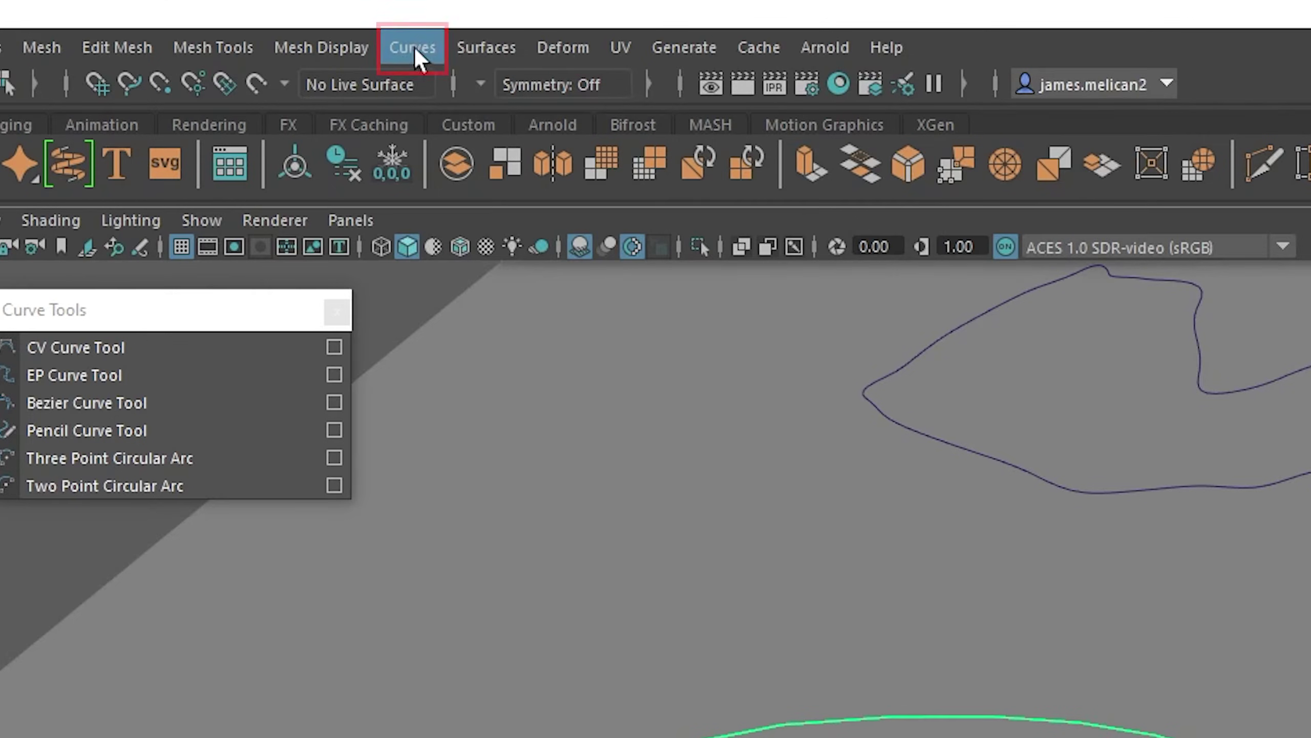
pyautogui.click(338, 20)
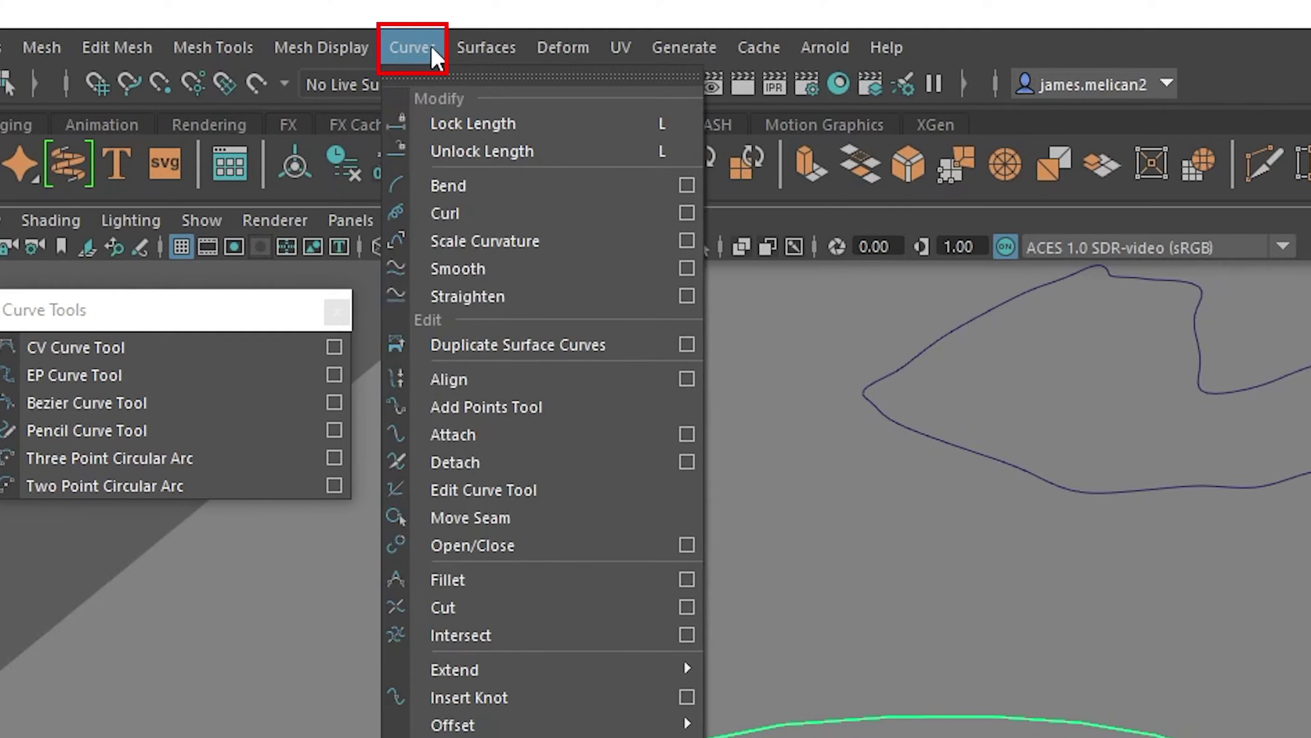
pyautogui.click(590, 415)
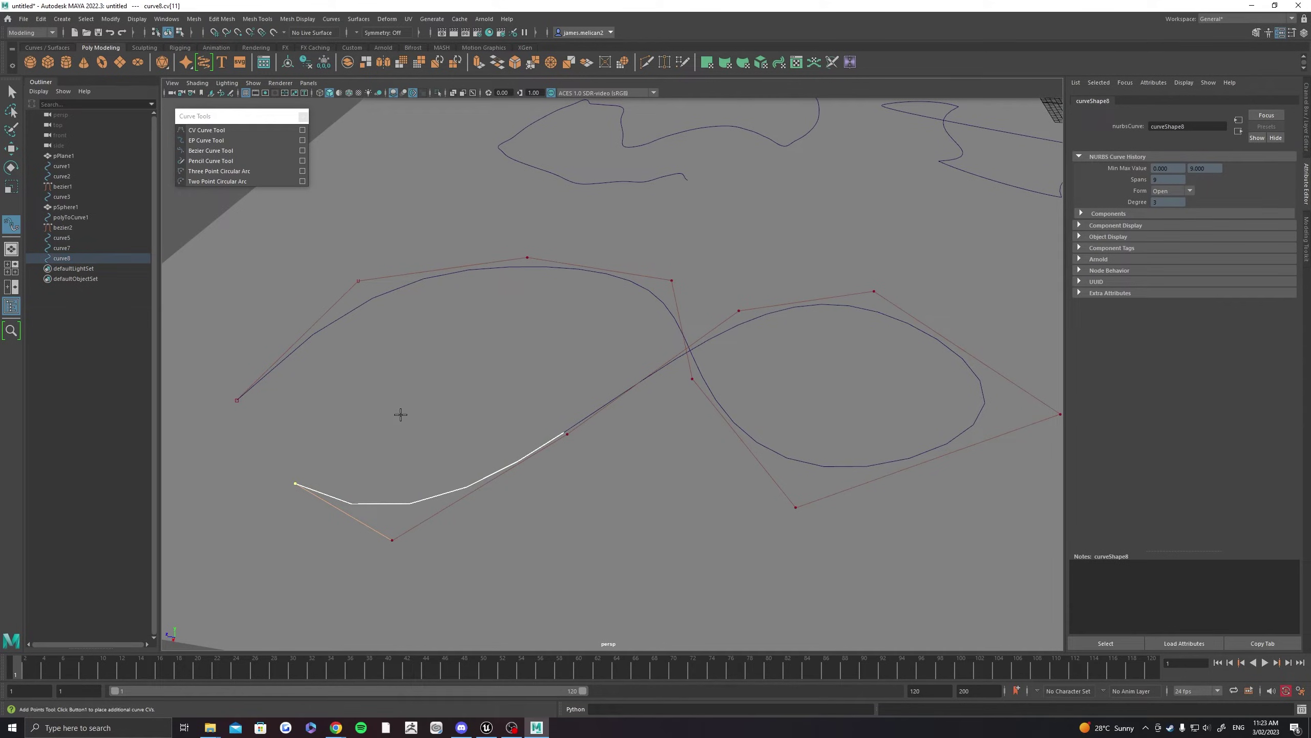
pyautogui.keyDown('alt'); pyautogui.moveTo(401, 414); pyautogui.dragTo(652, 280, button='middle'); pyautogui.keyUp('alt')
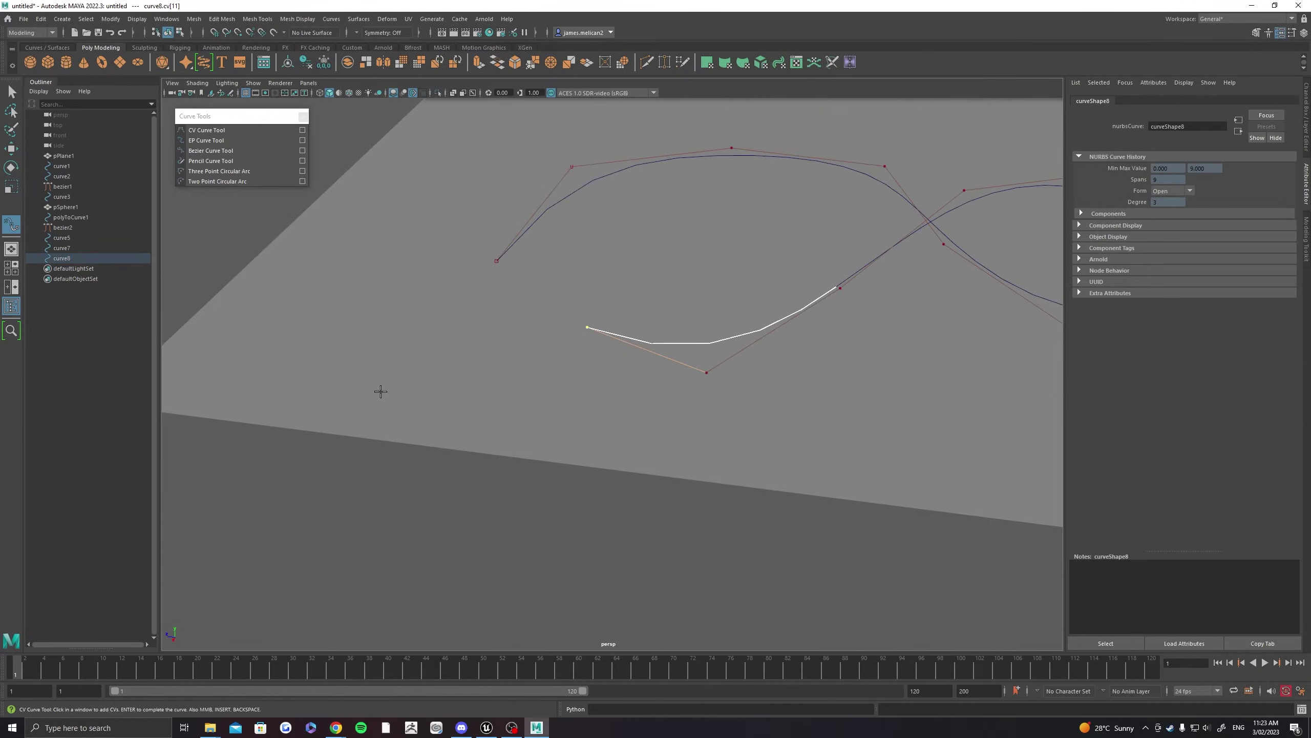
pyautogui.moveTo(325, 375); pyautogui.dragTo(491, 438)
pyautogui.moveTo(693, 506); pyautogui.dragTo(781, 469)
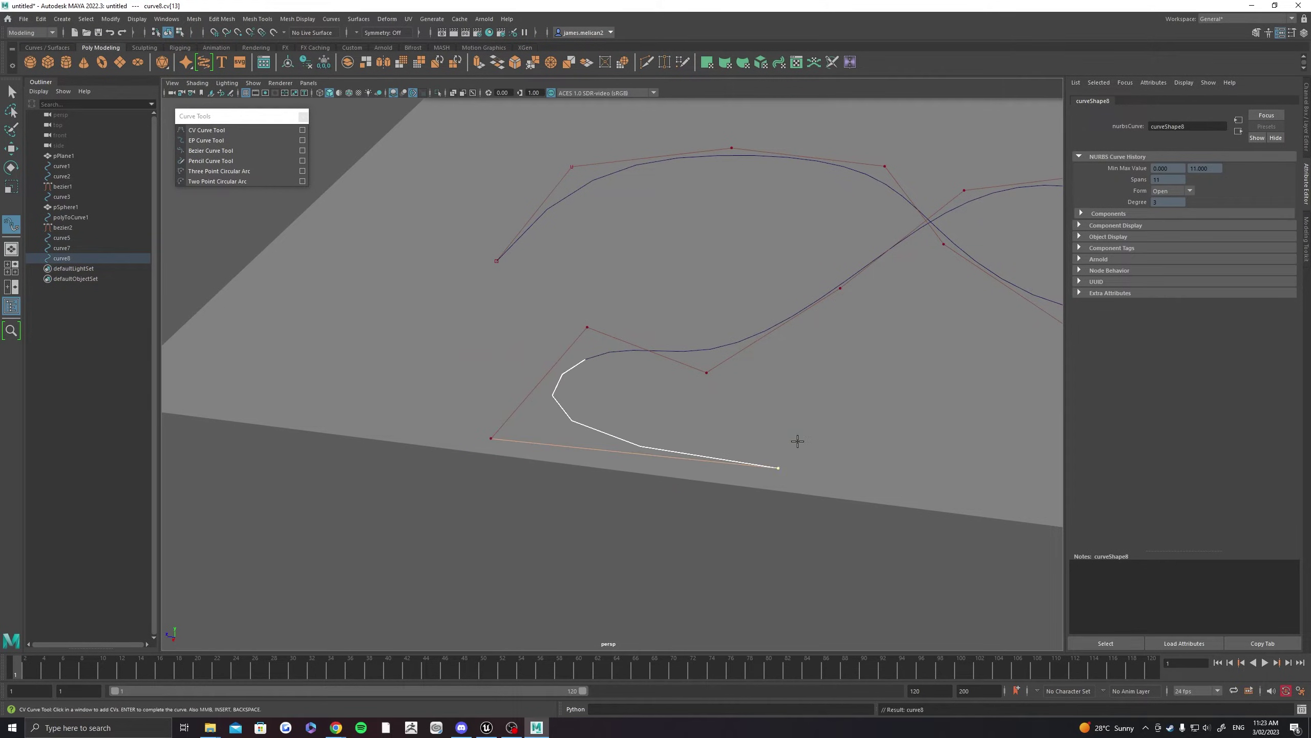
pyautogui.moveTo(846, 370); pyautogui.dragTo(872, 358)
pyautogui.keyDown('alt'); pyautogui.moveTo(1028, 334); pyautogui.dragTo(767, 375, button='middle'); pyautogui.keyUp('alt')
pyautogui.moveTo(787, 358); pyautogui.dragTo(806, 362)
pyautogui.click(825, 599)
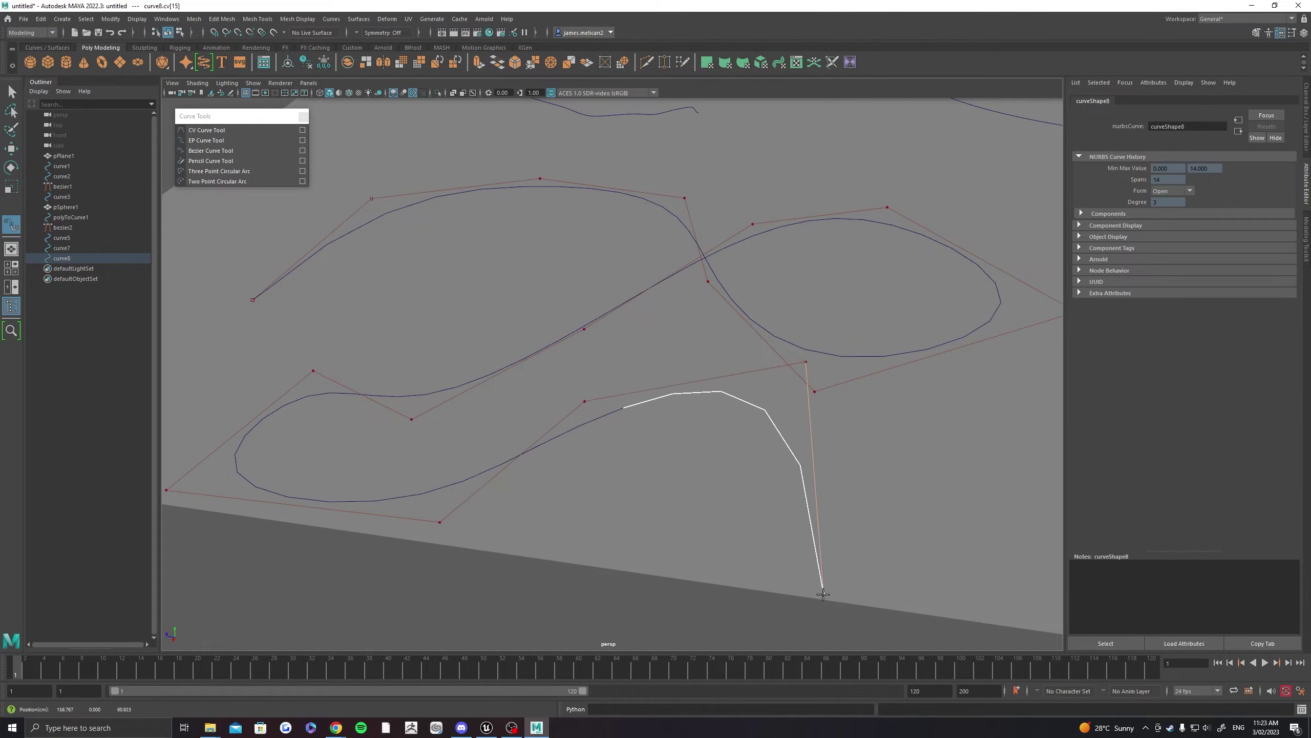
# Loop the added points back across the extension toward the curve's starting side and complete the curve
pyautogui.click(1022, 486)
pyautogui.click(859, 437)
pyautogui.click(735, 486)
pyautogui.moveTo(711, 515); pyautogui.dragTo(653, 556)
pyautogui.moveTo(554, 539); pyautogui.dragTo(505, 484)
pyautogui.moveTo(439, 406); pyautogui.dragTo(434, 356)
pyautogui.click(291, 381)
pyautogui.click(216, 378)
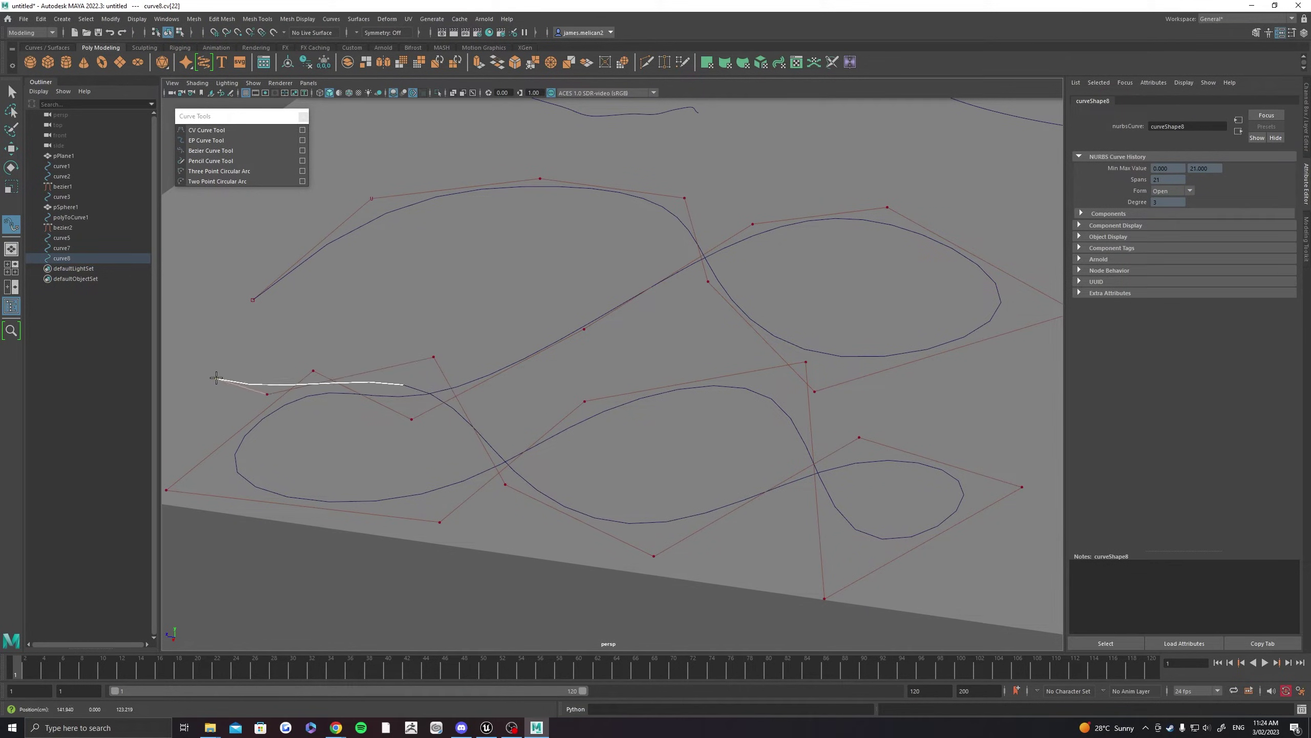
pyautogui.moveTo(236, 364); pyautogui.dragTo(244, 357)
pyautogui.press('Return')
# Close the extended curve with Open/Close and inspect the joined ends
pyautogui.keyDown('alt'); pyautogui.moveTo(451, 347); pyautogui.dragTo(609, 279); pyautogui.keyUp('alt')
pyautogui.click(337, 19)
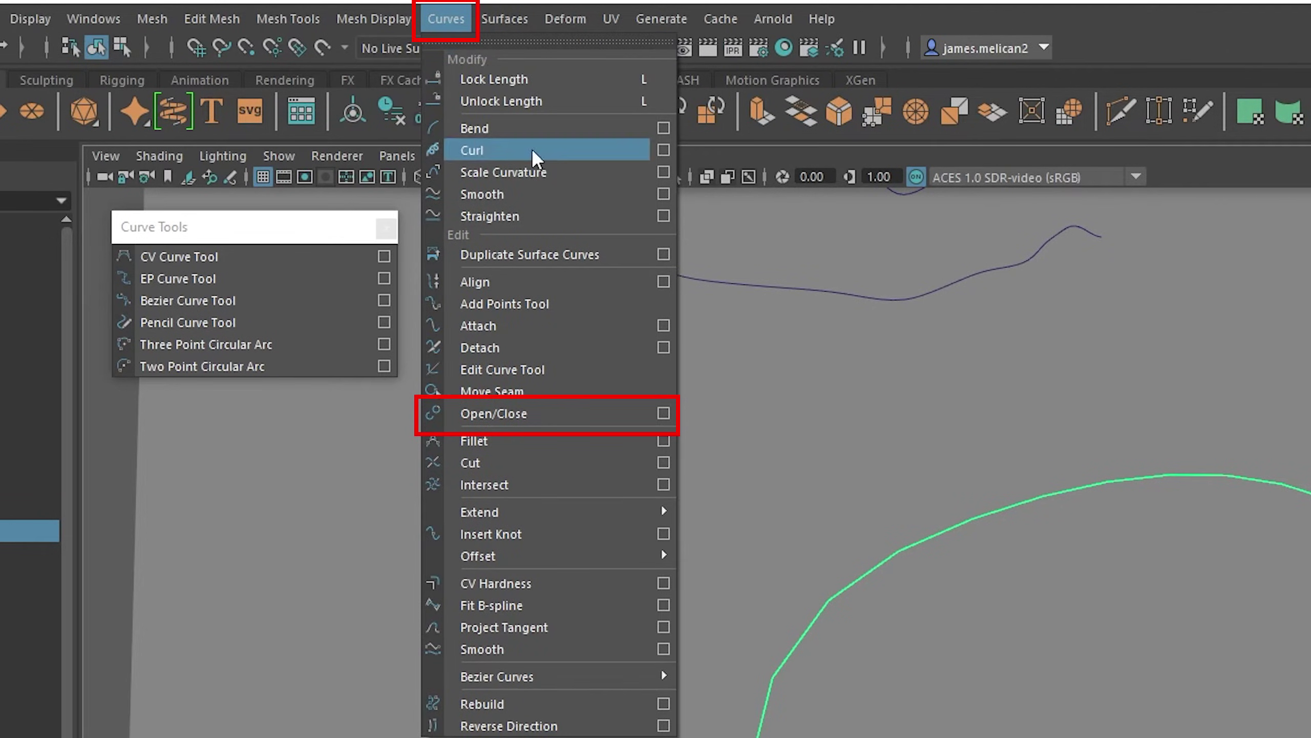
pyautogui.click(549, 413)
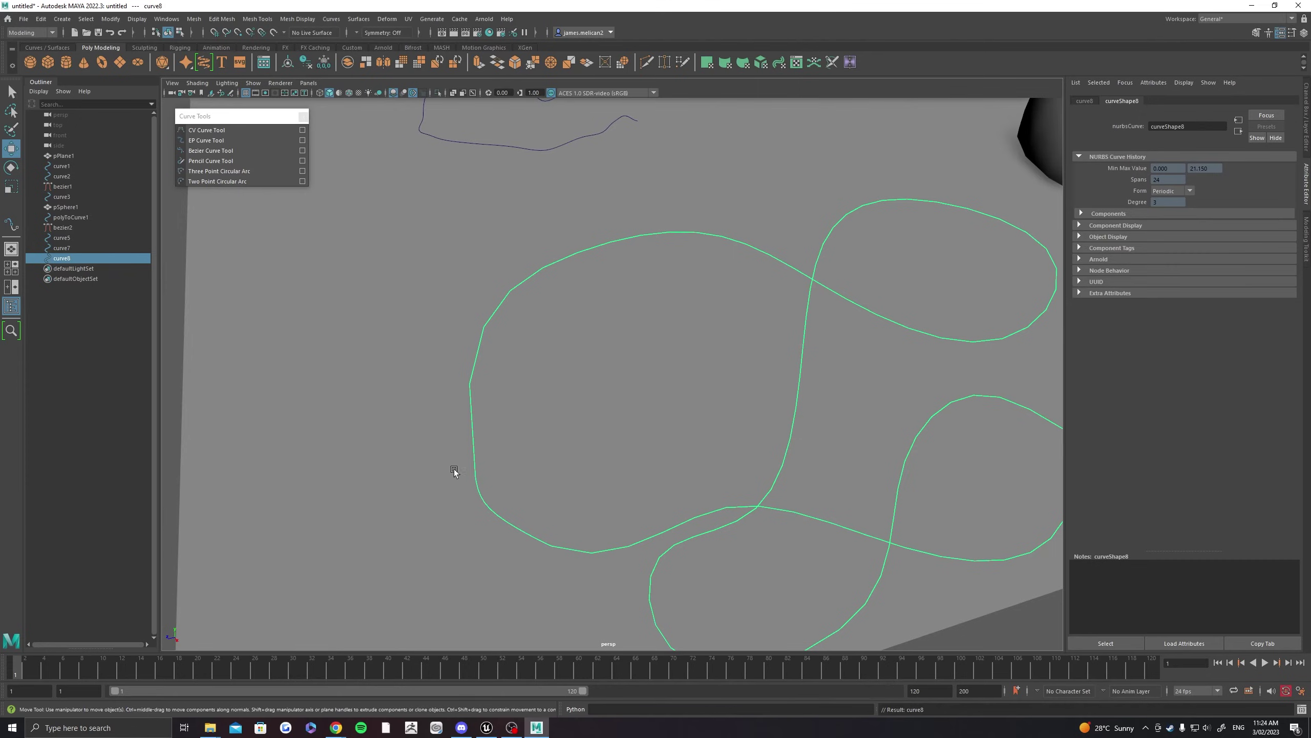
pyautogui.keyDown('alt'); pyautogui.moveTo(467, 473); pyautogui.dragTo(665, 309); pyautogui.keyUp('alt')
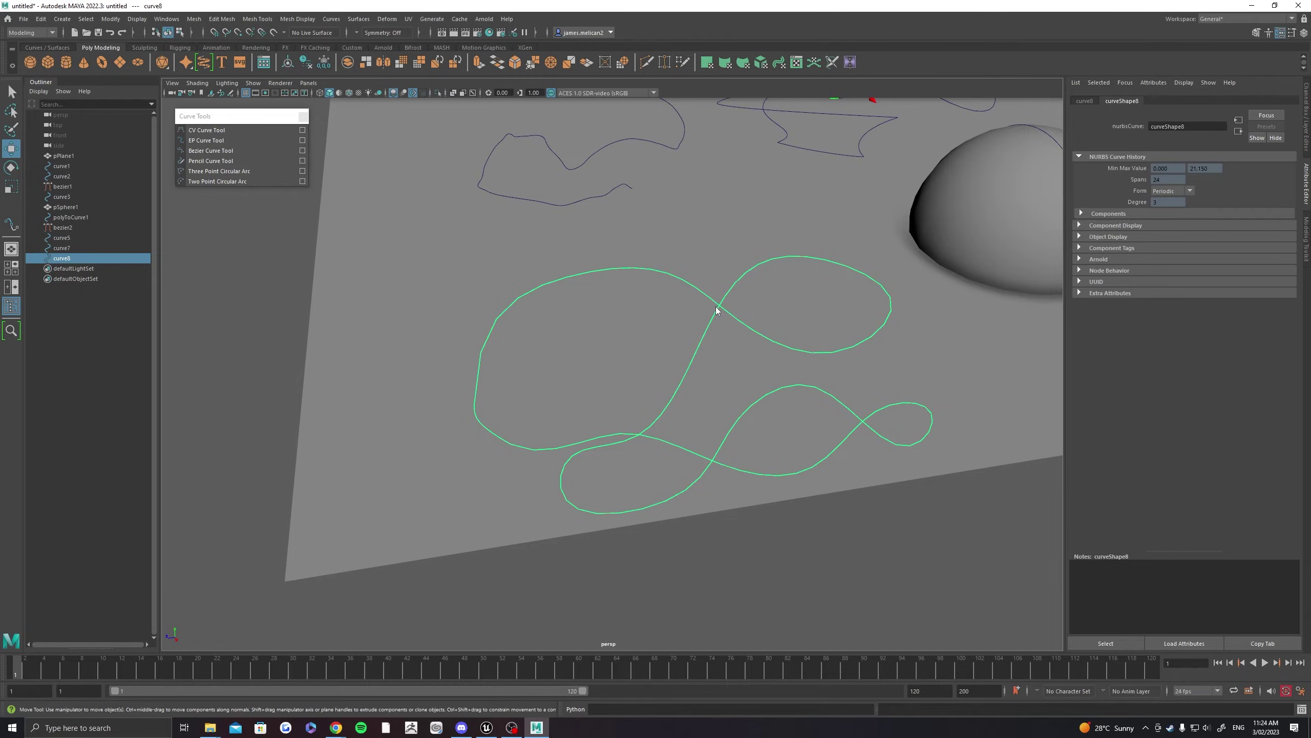
pyautogui.moveTo(716, 307); pyautogui.dragTo(715, 284, button='right')
pyautogui.scroll(4, 635, 253)
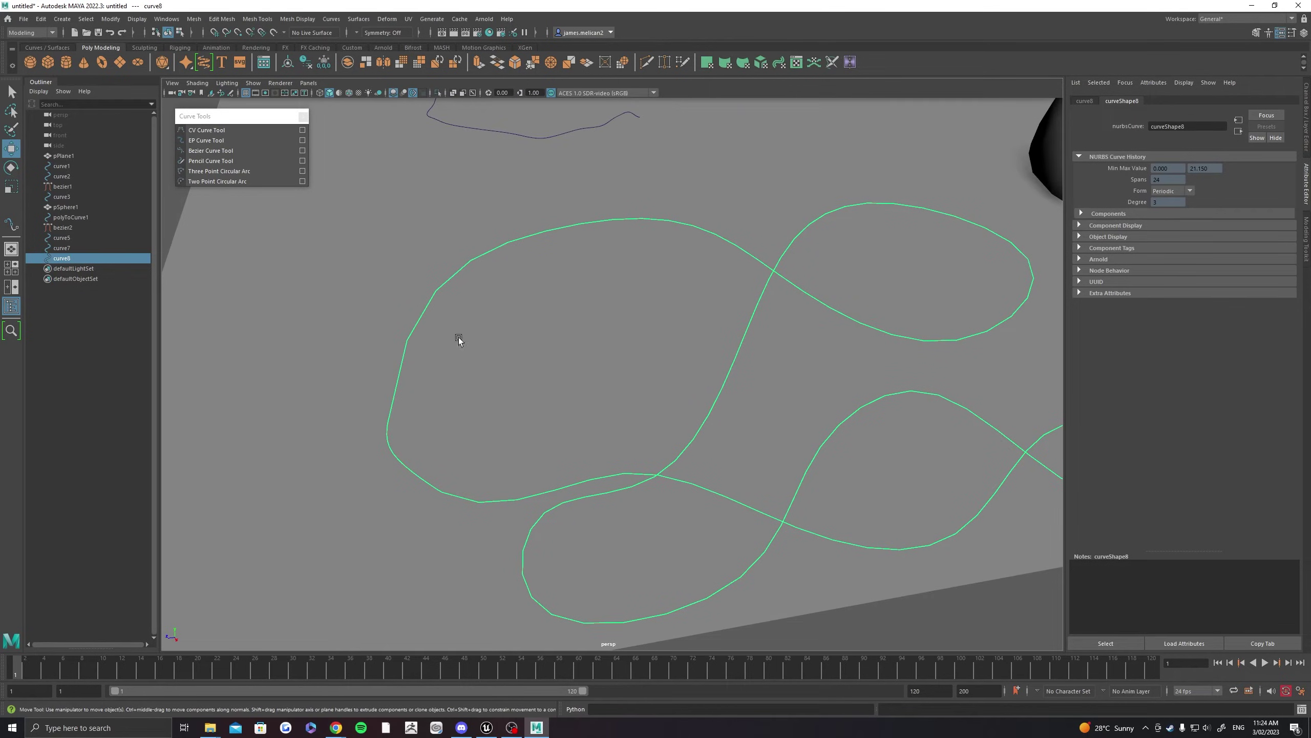
pyautogui.scroll(-5, 579, 334)
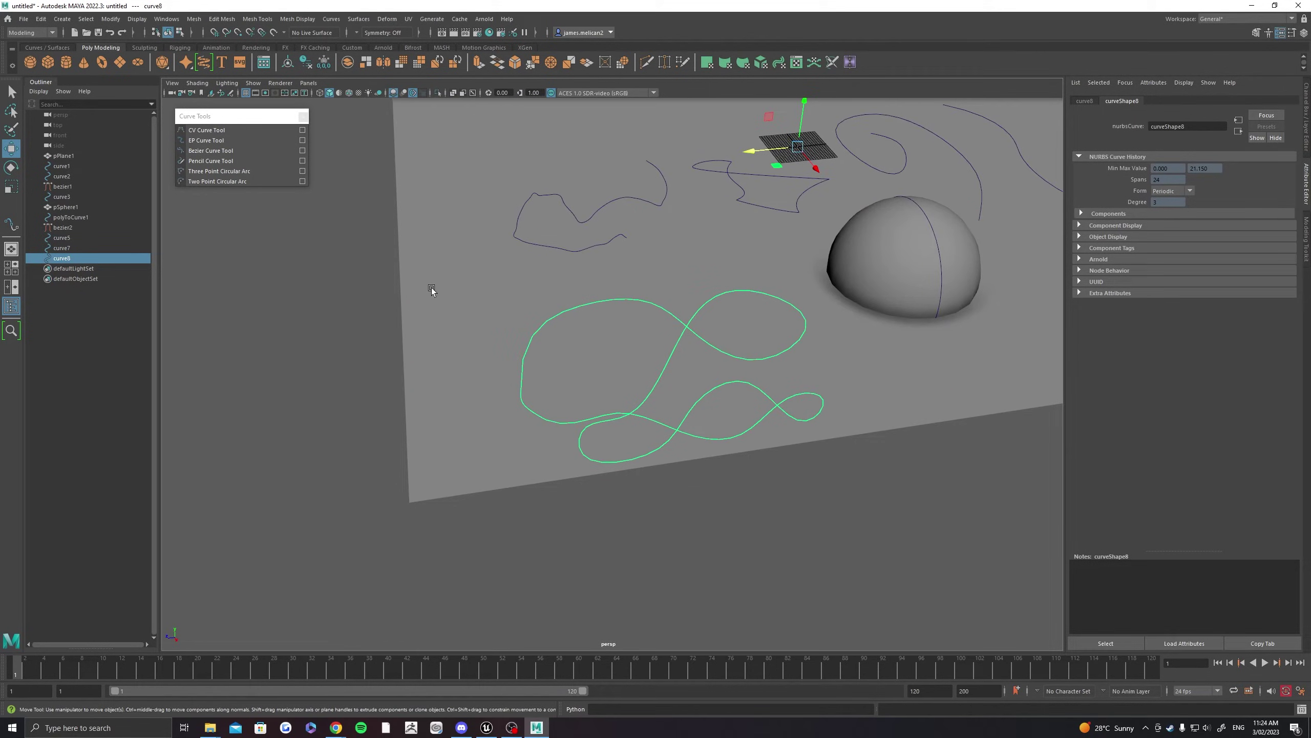
# Delete the closed curve and draw a new open, wavy CV curve across the empty part of the plane
pyautogui.press('Delete')
pyautogui.click(206, 130)
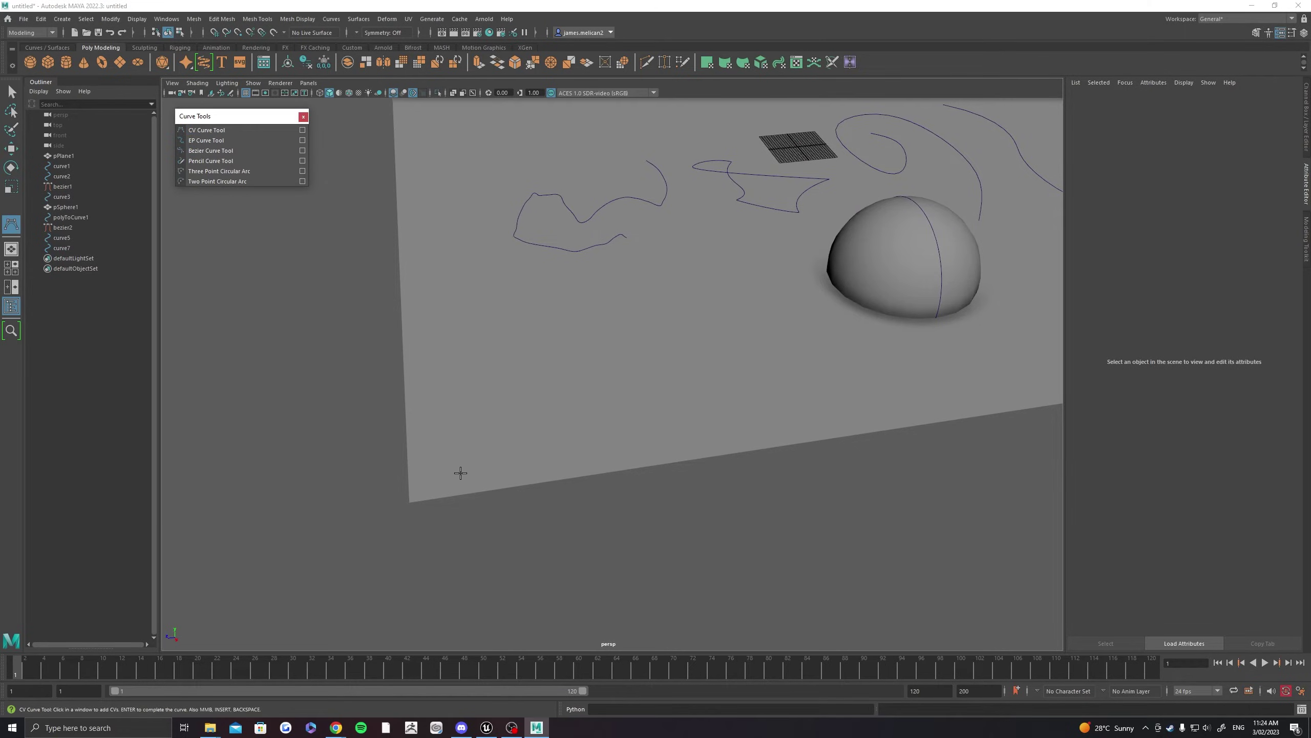
pyautogui.moveTo(453, 345)
pyautogui.keyDown('alt'); pyautogui.mouseDown(button='middle')
pyautogui.moveTo(369, 359)
pyautogui.moveTo(457, 345)
pyautogui.mouseUp(button='middle'); pyautogui.keyUp('alt')
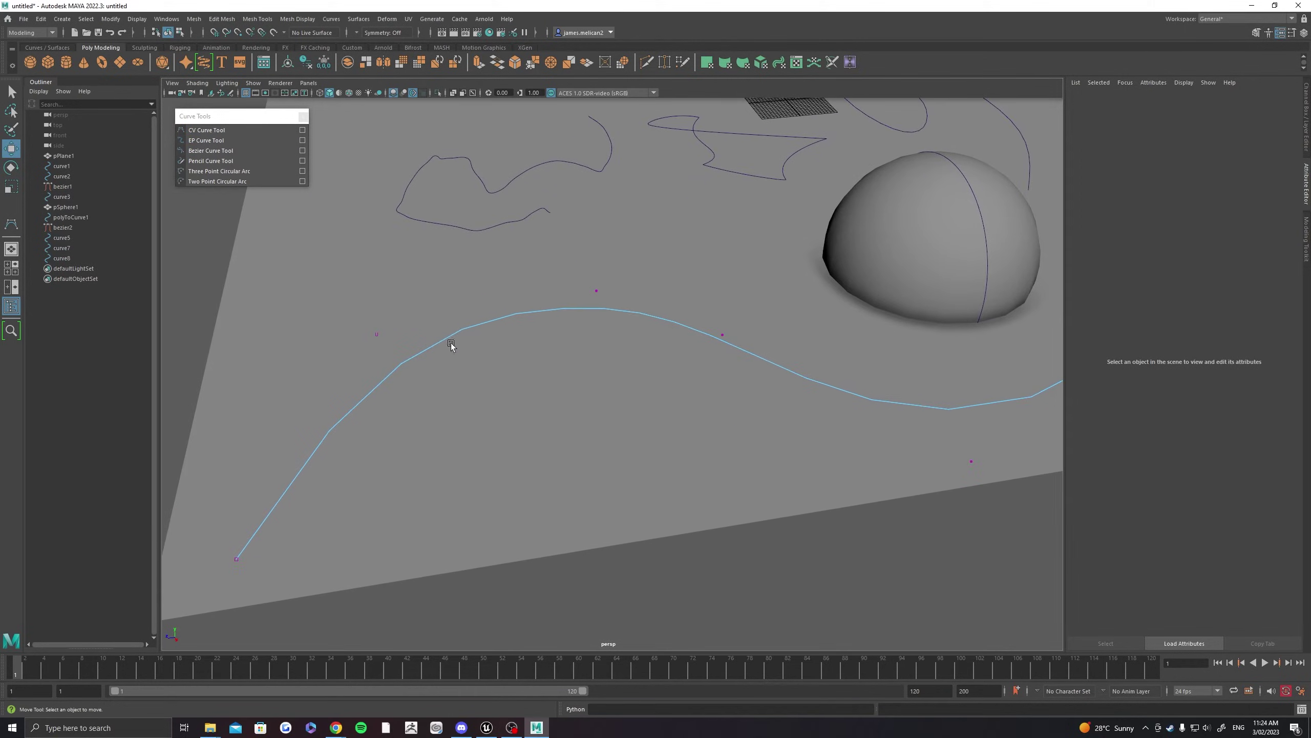
# Pick a curve point near the first bend of the wavy curve and insert a knot there
pyautogui.moveTo(478, 326); pyautogui.dragTo(480, 299, button='right')
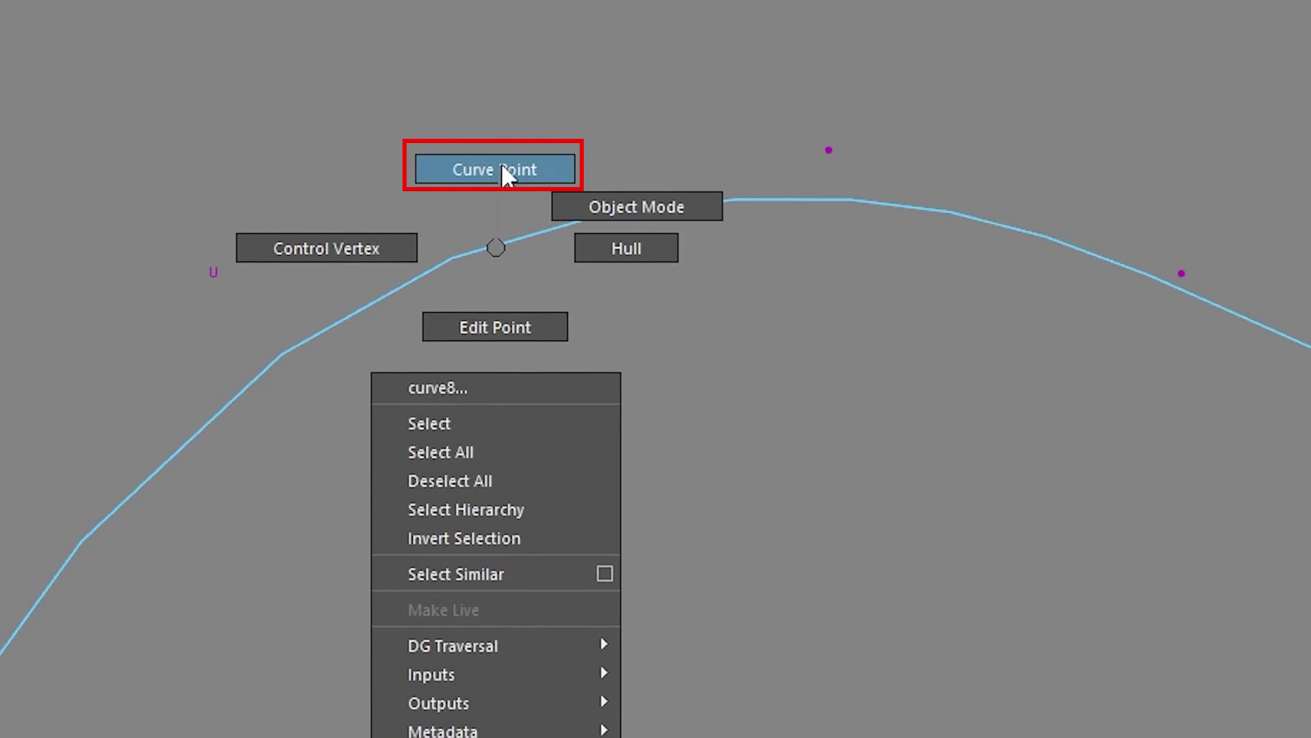
pyautogui.moveTo(503, 164); pyautogui.dragTo(566, 168, button='right')
pyautogui.click(506, 238)
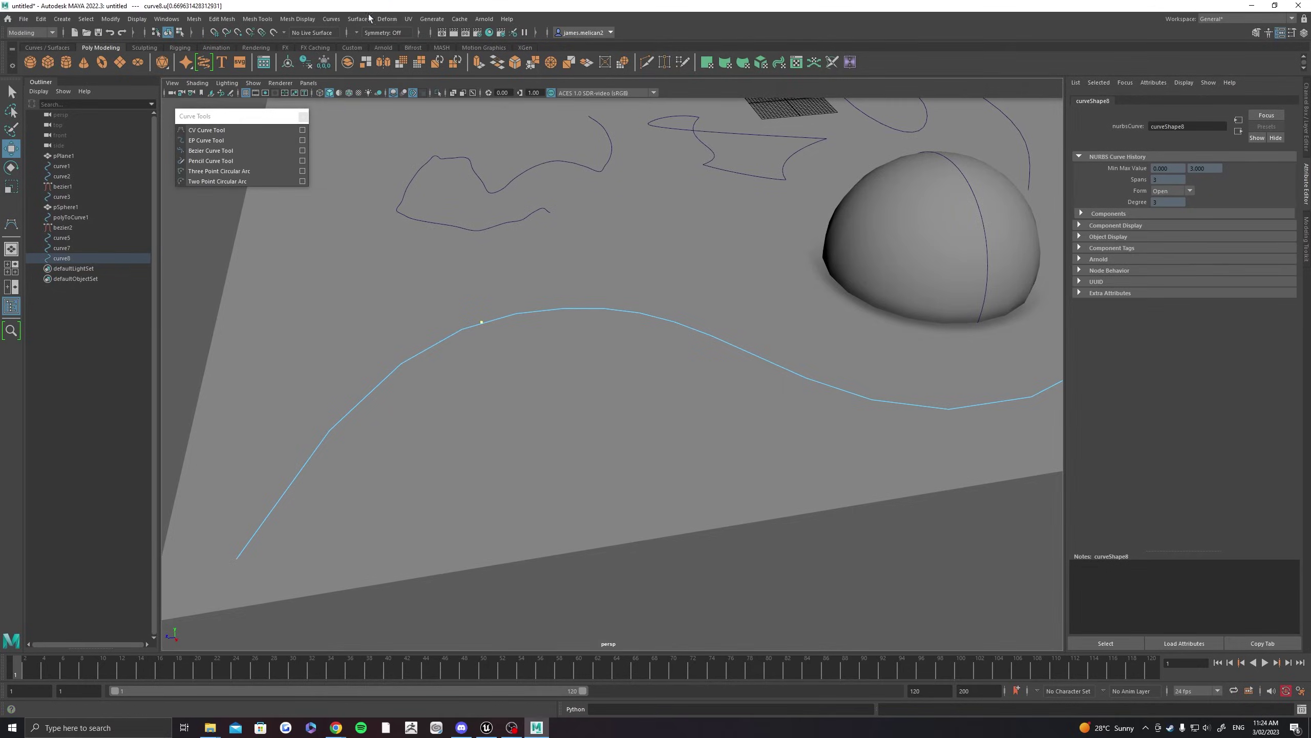
pyautogui.click(332, 19)
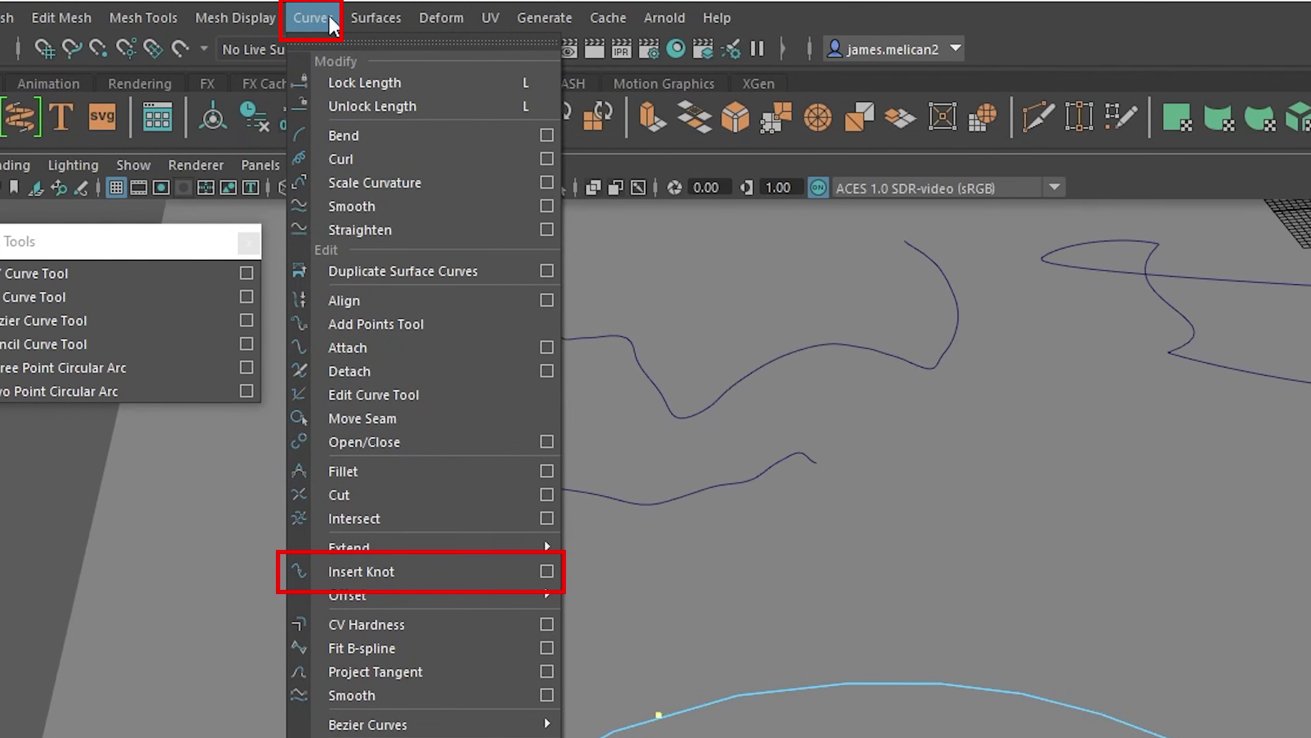
pyautogui.click(374, 571)
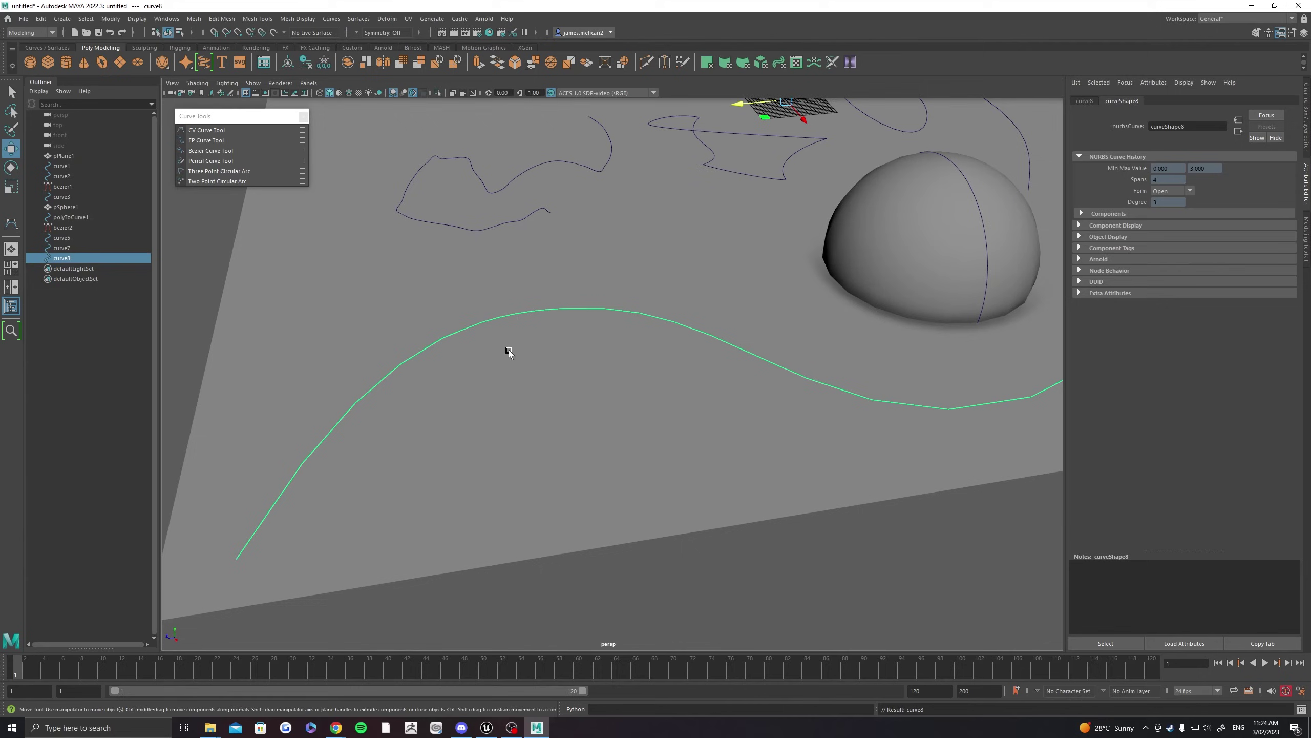
# Try moving the control vertex near the wavy curve's first bend outward, and undo the move
pyautogui.moveTo(482, 325); pyautogui.dragTo(439, 321, button='right')
pyautogui.click(454, 318)
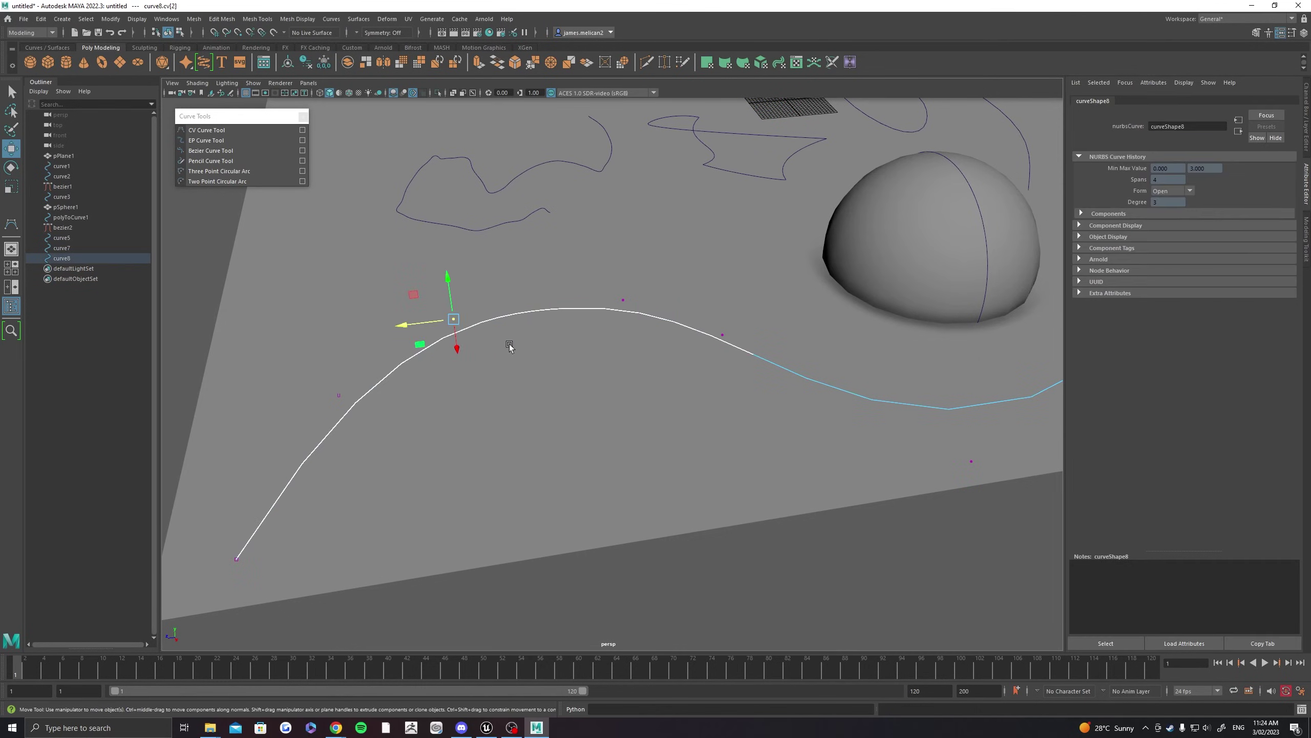
pyautogui.moveTo(418, 341); pyautogui.dragTo(388, 334, button='middle')
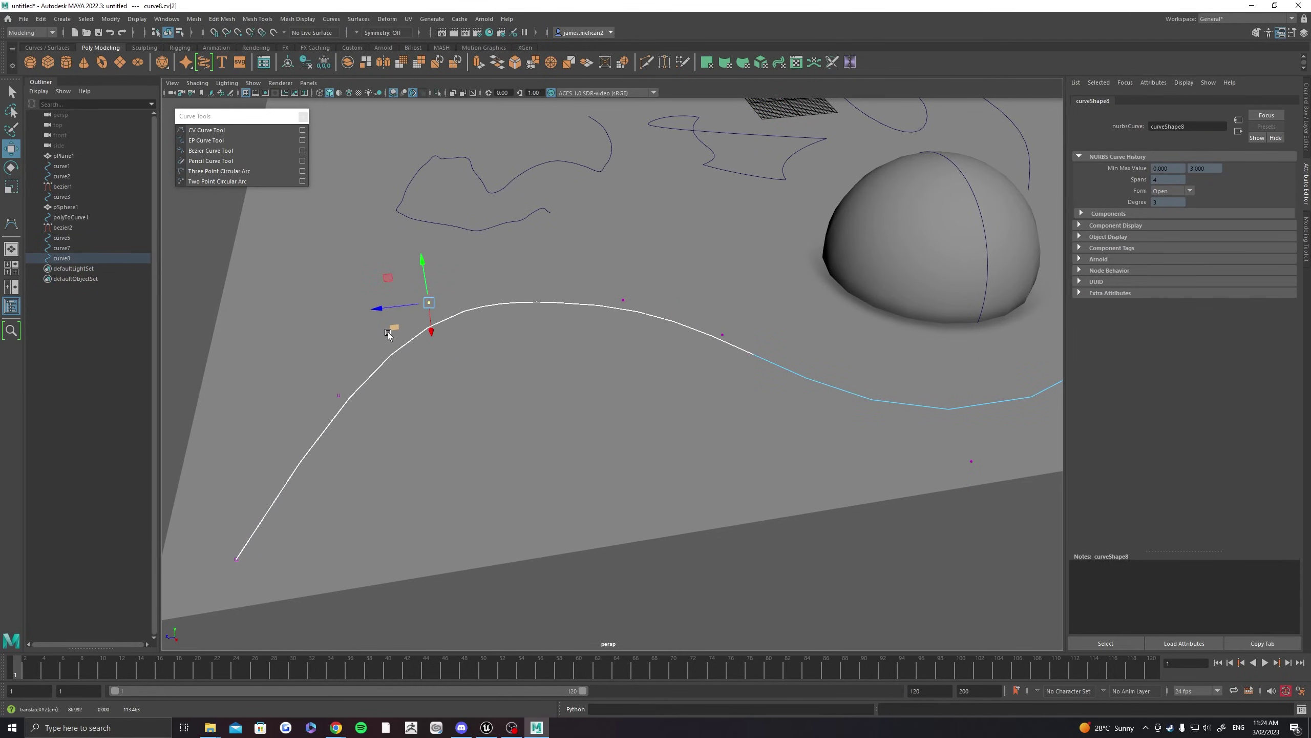
pyautogui.hotkey('ctrl', 'z')
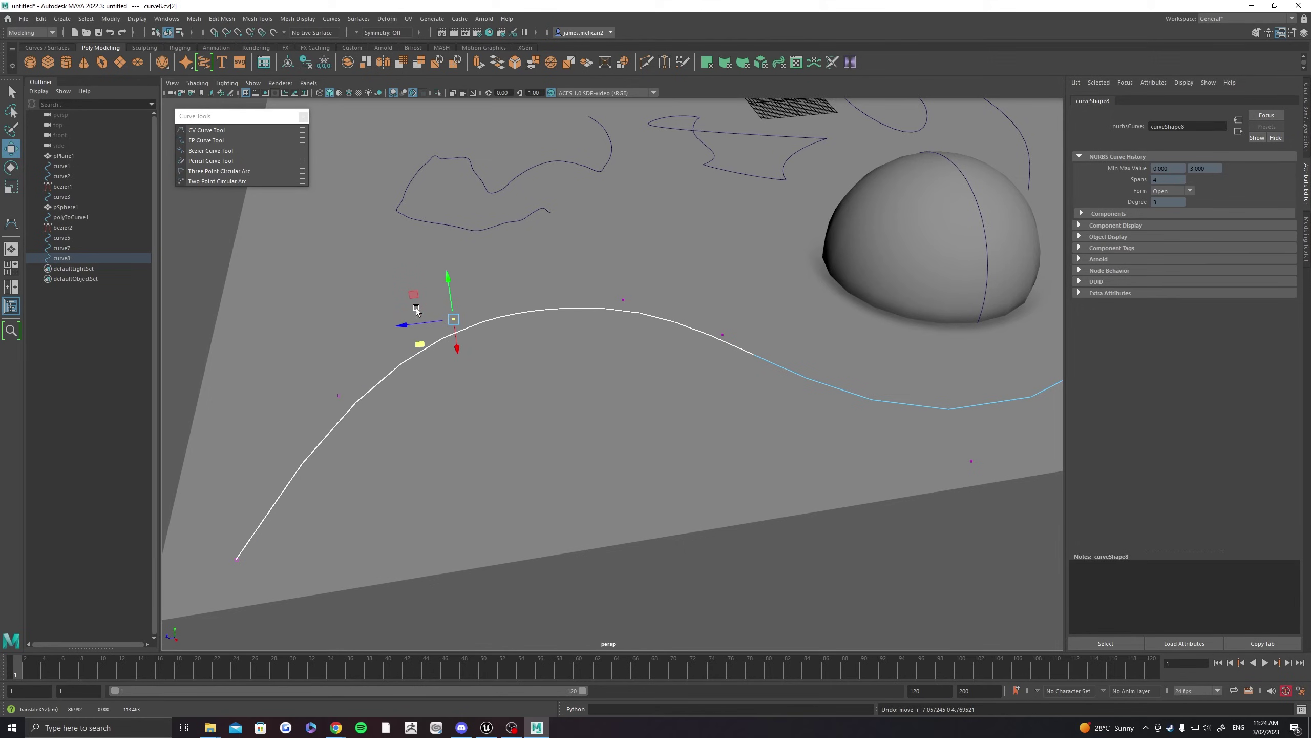
pyautogui.scroll(-4, 619, 284)
pyautogui.moveTo(622, 353); pyautogui.dragTo(687, 305, button='right')
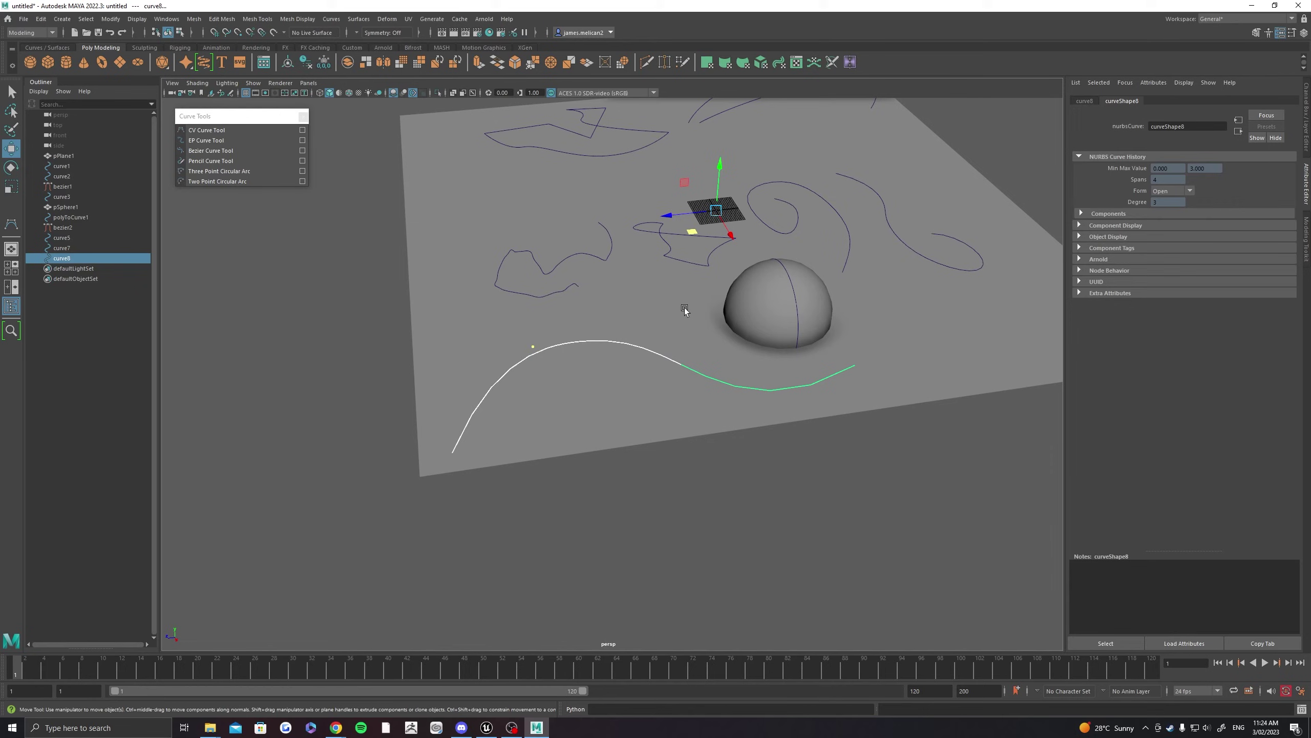
# Create a polygon cube at the centre of the plane and scale it up uniformly until it is larger than the half-sphere
pyautogui.keyDown('alt'); pyautogui.moveTo(646, 313); pyautogui.dragTo(692, 317); pyautogui.keyUp('alt')
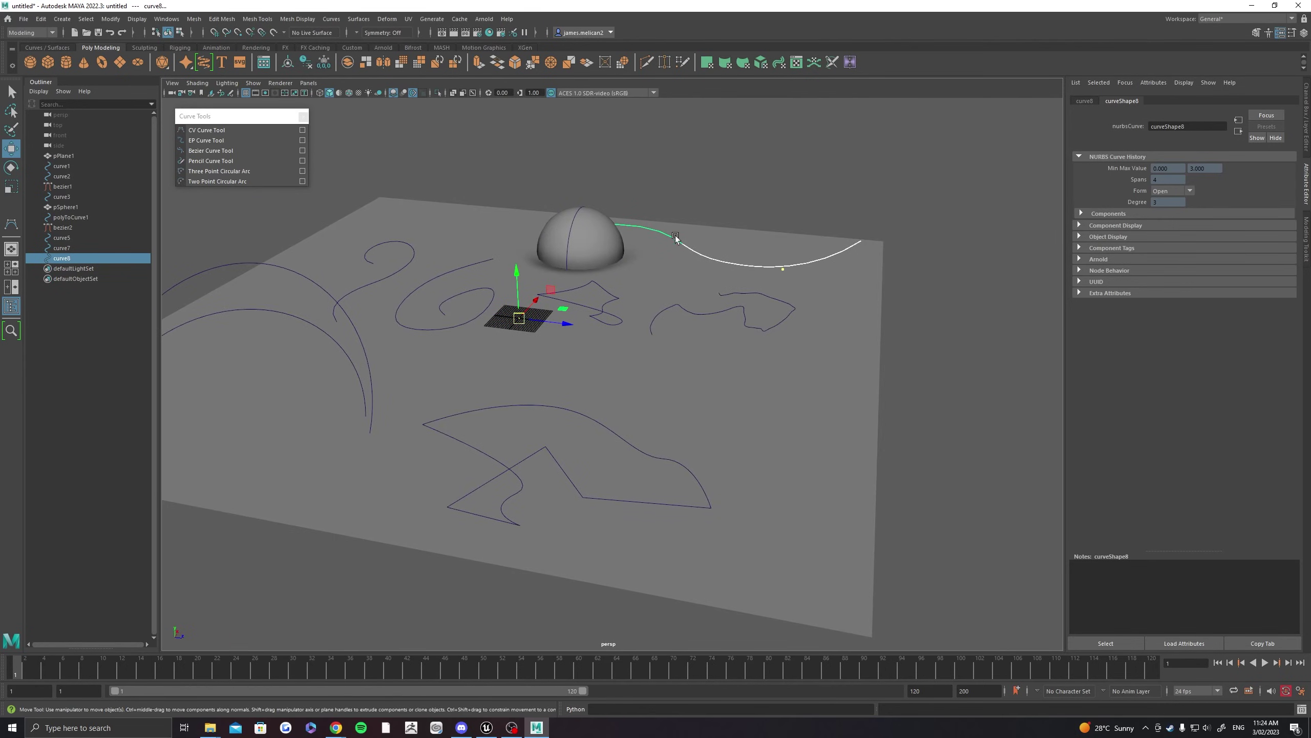
pyautogui.keyDown('alt'); pyautogui.moveTo(600, 236); pyautogui.dragTo(563, 303); pyautogui.keyUp('alt')
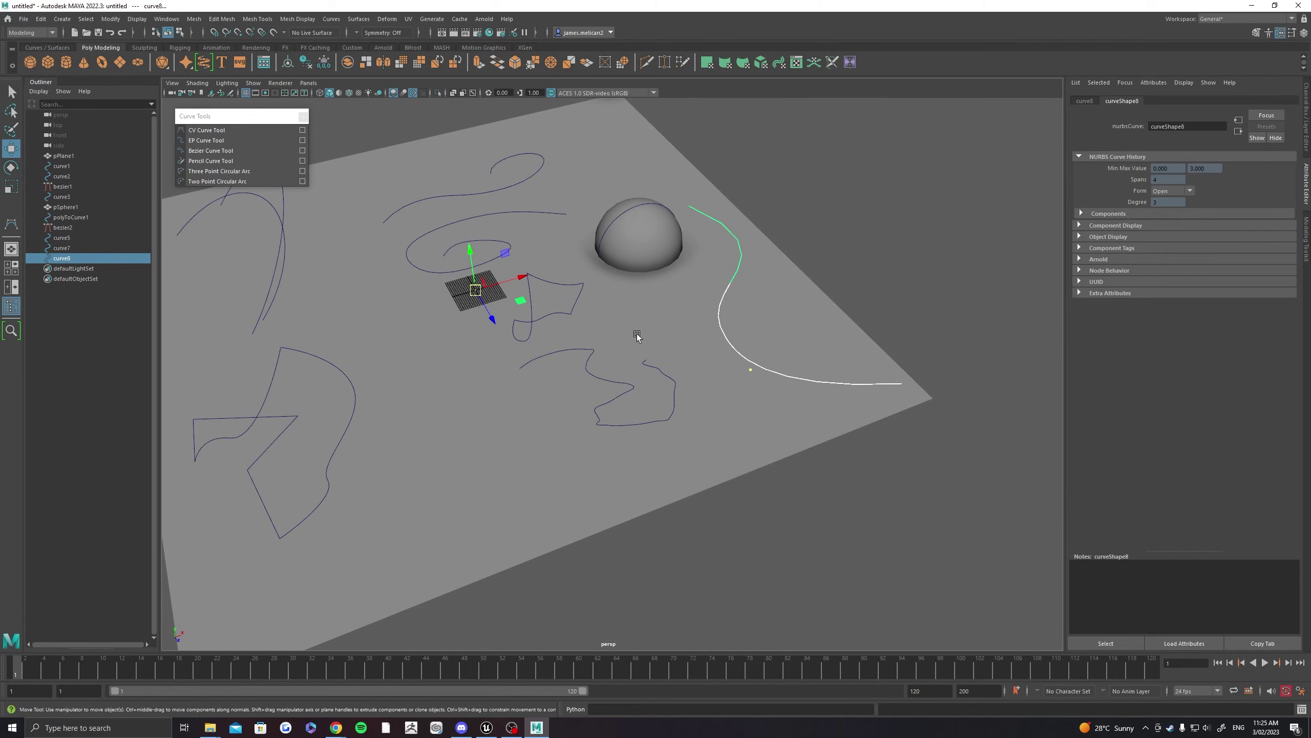
pyautogui.keyDown('alt'); pyautogui.moveTo(612, 368); pyautogui.dragTo(639, 295); pyautogui.keyUp('alt')
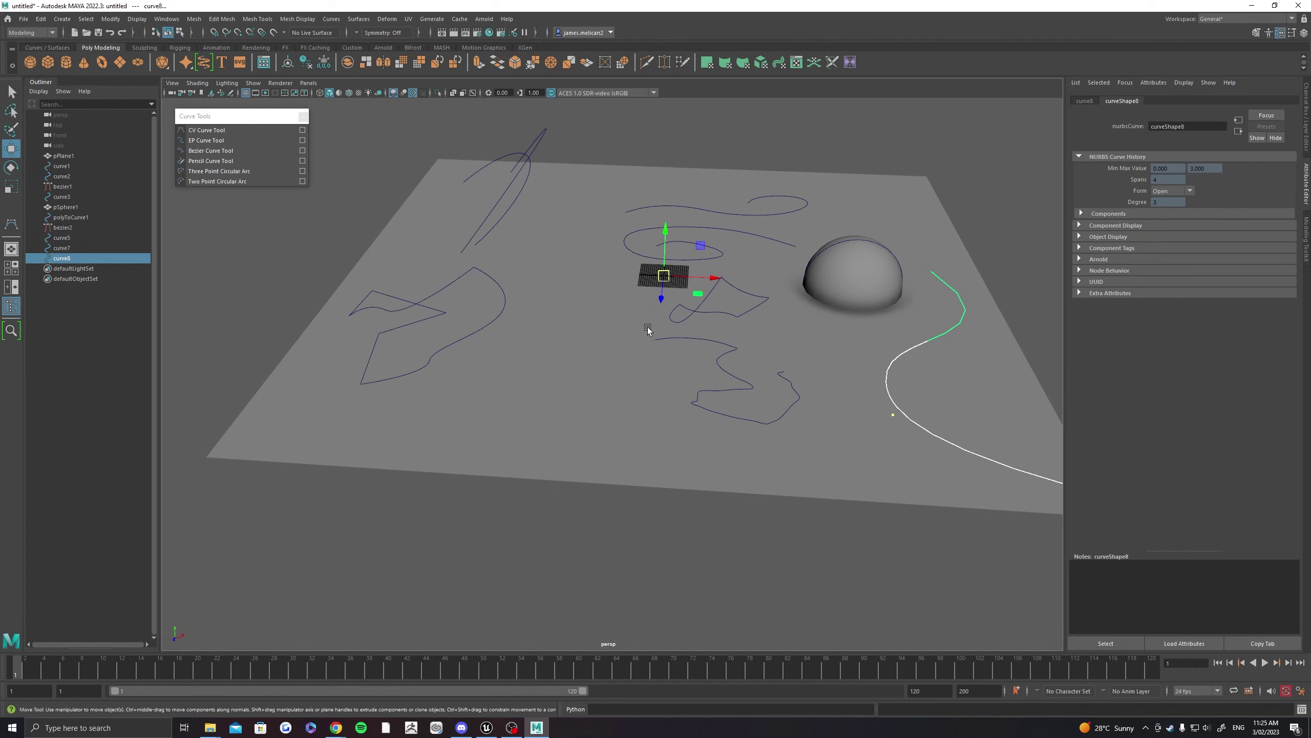
pyautogui.click(49, 62)
pyautogui.press('r')
pyautogui.moveTo(666, 267); pyautogui.dragTo(817, 255)
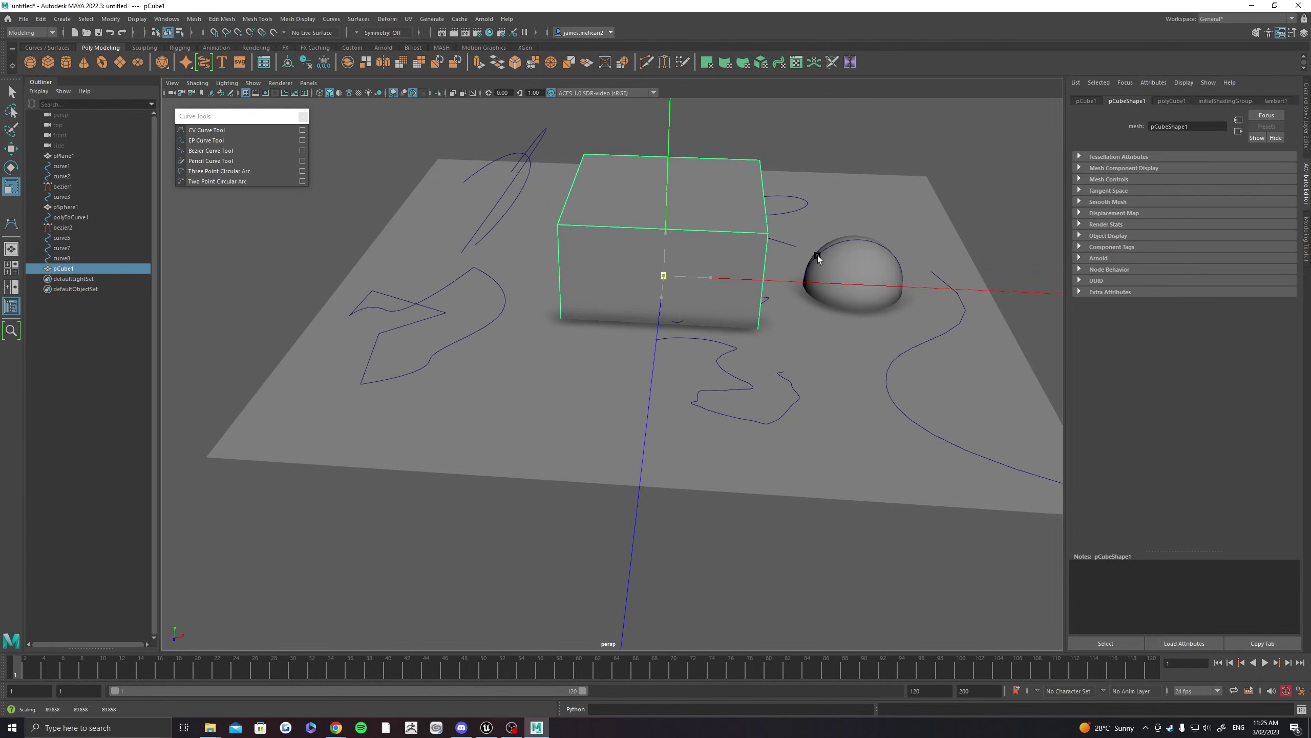